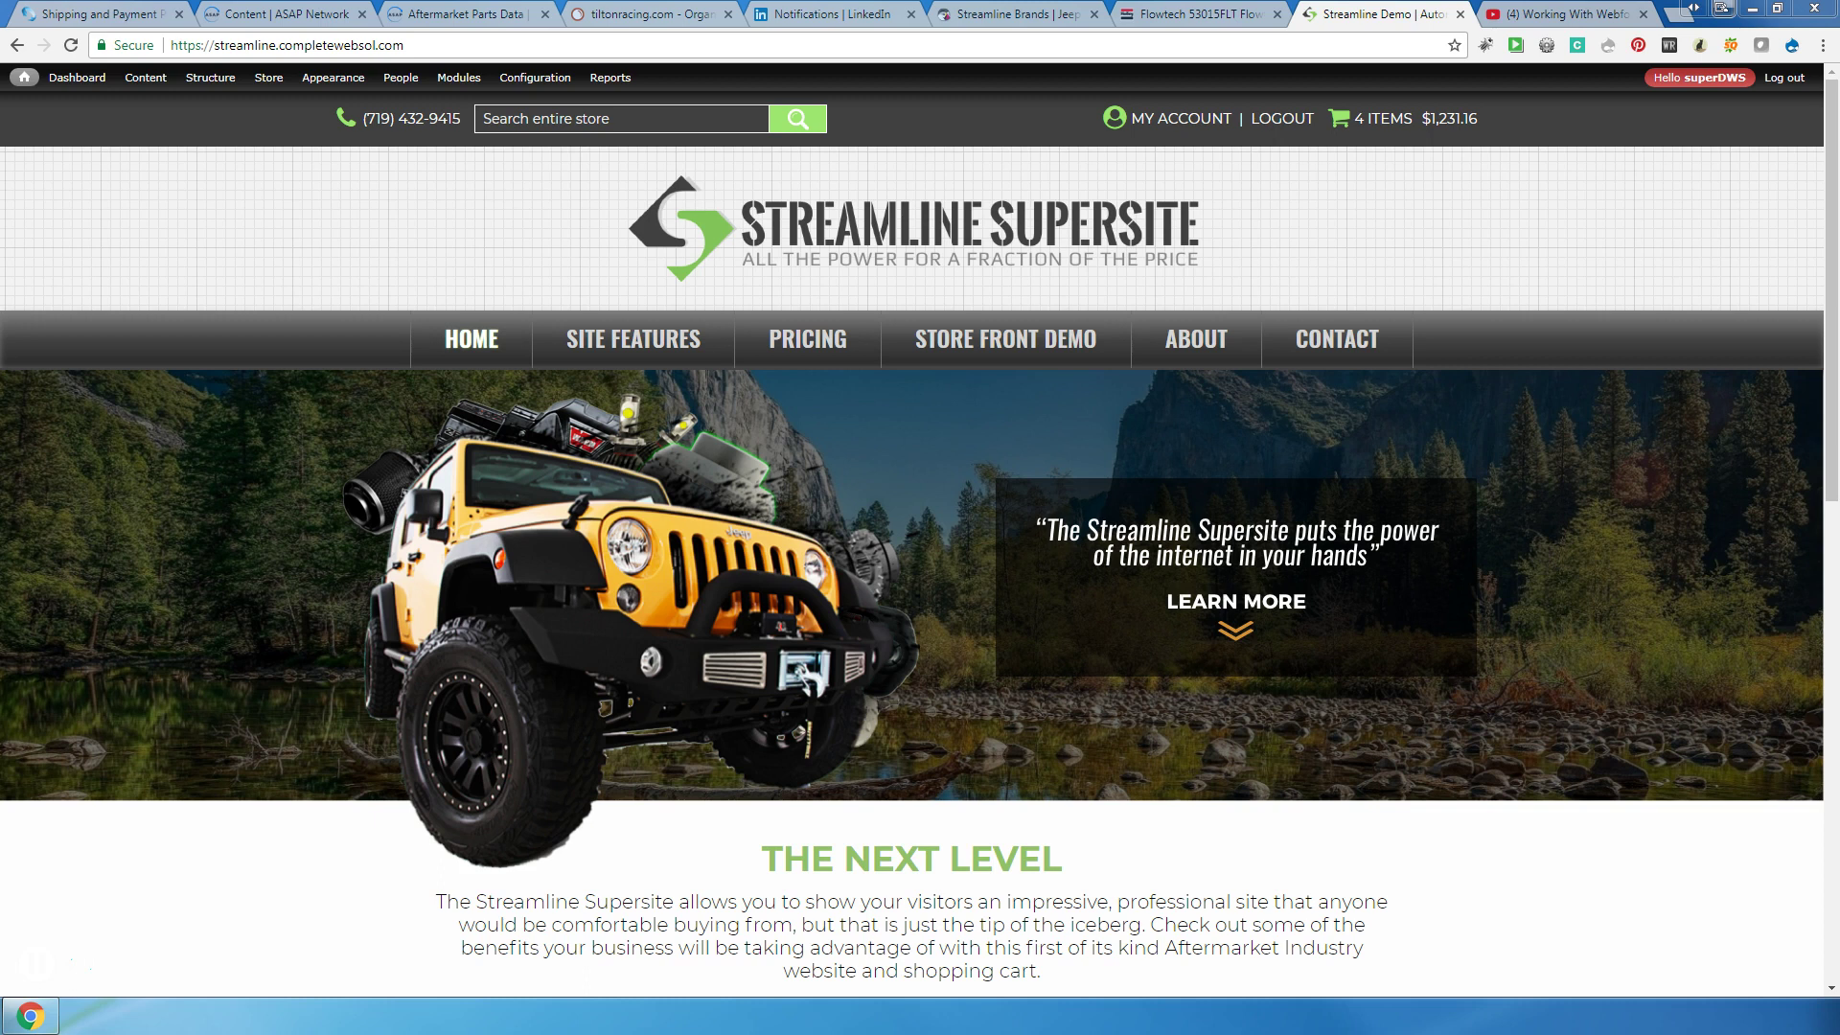
Step: Open the store's list of all product variations
{"action": "left_click", "coordinate": [267, 85]}
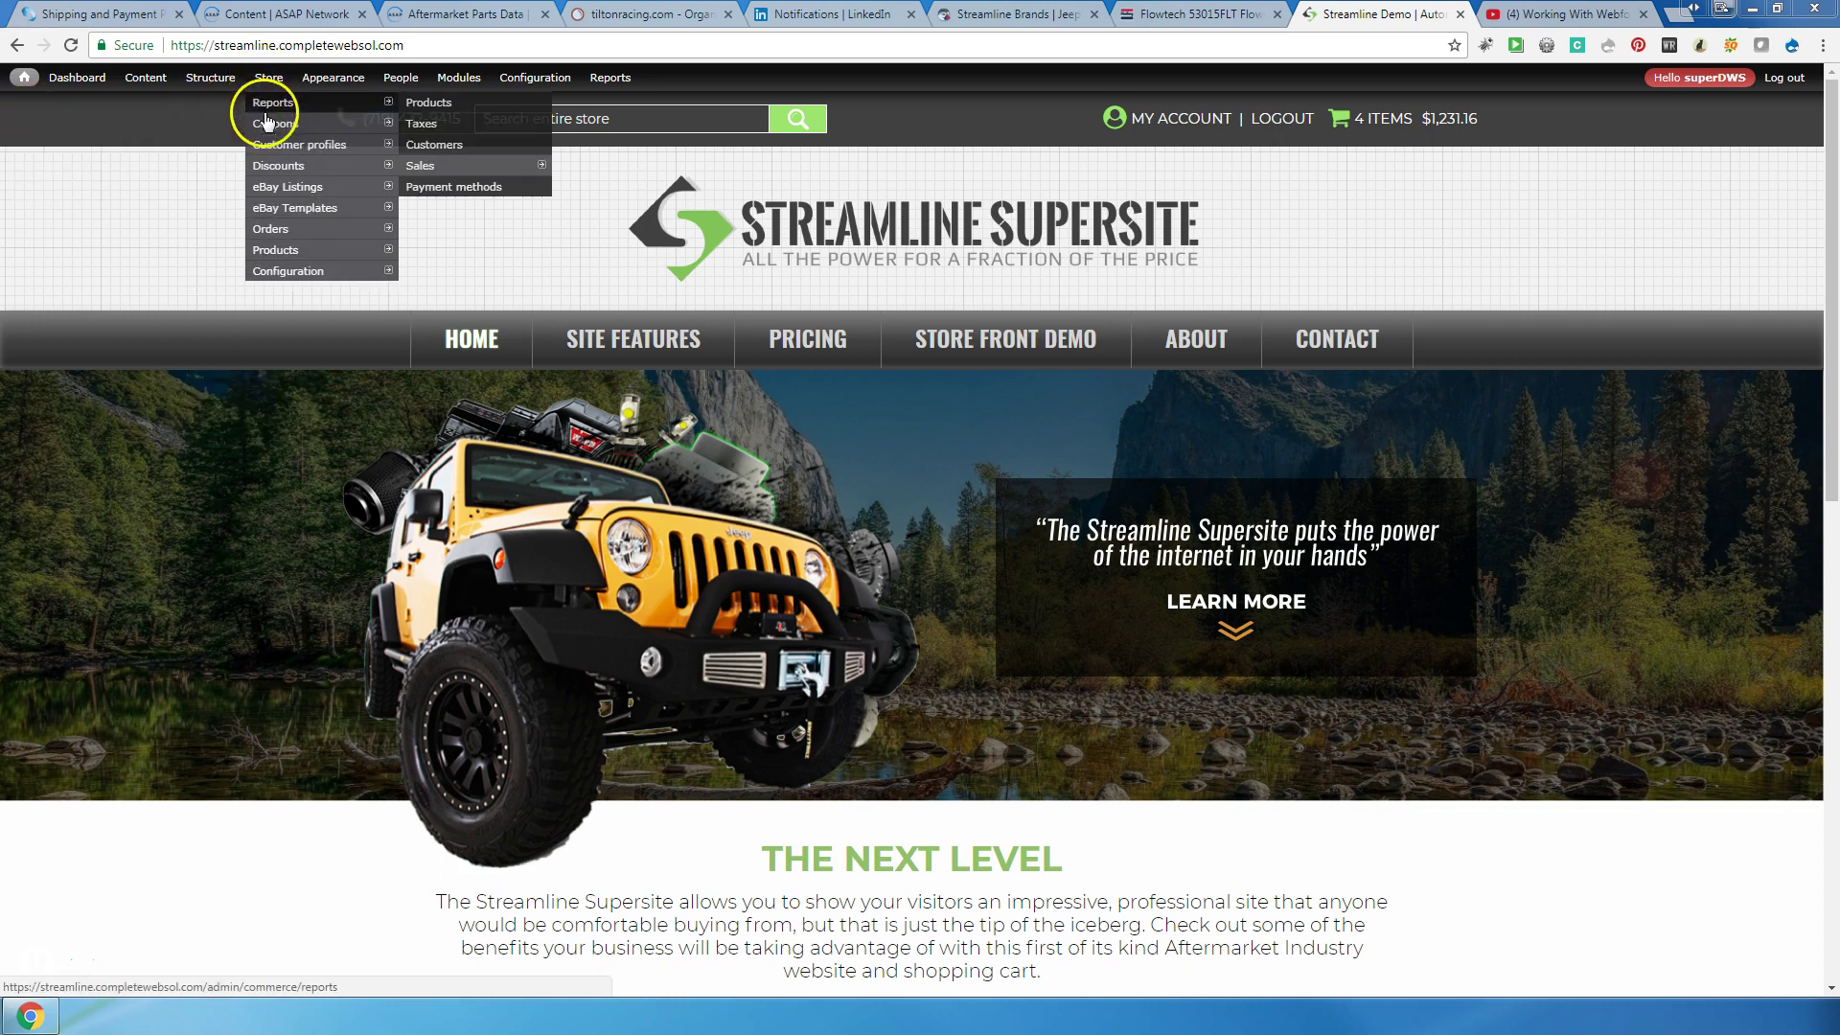
{"action": "mouse_move", "coordinate": [288, 249]}
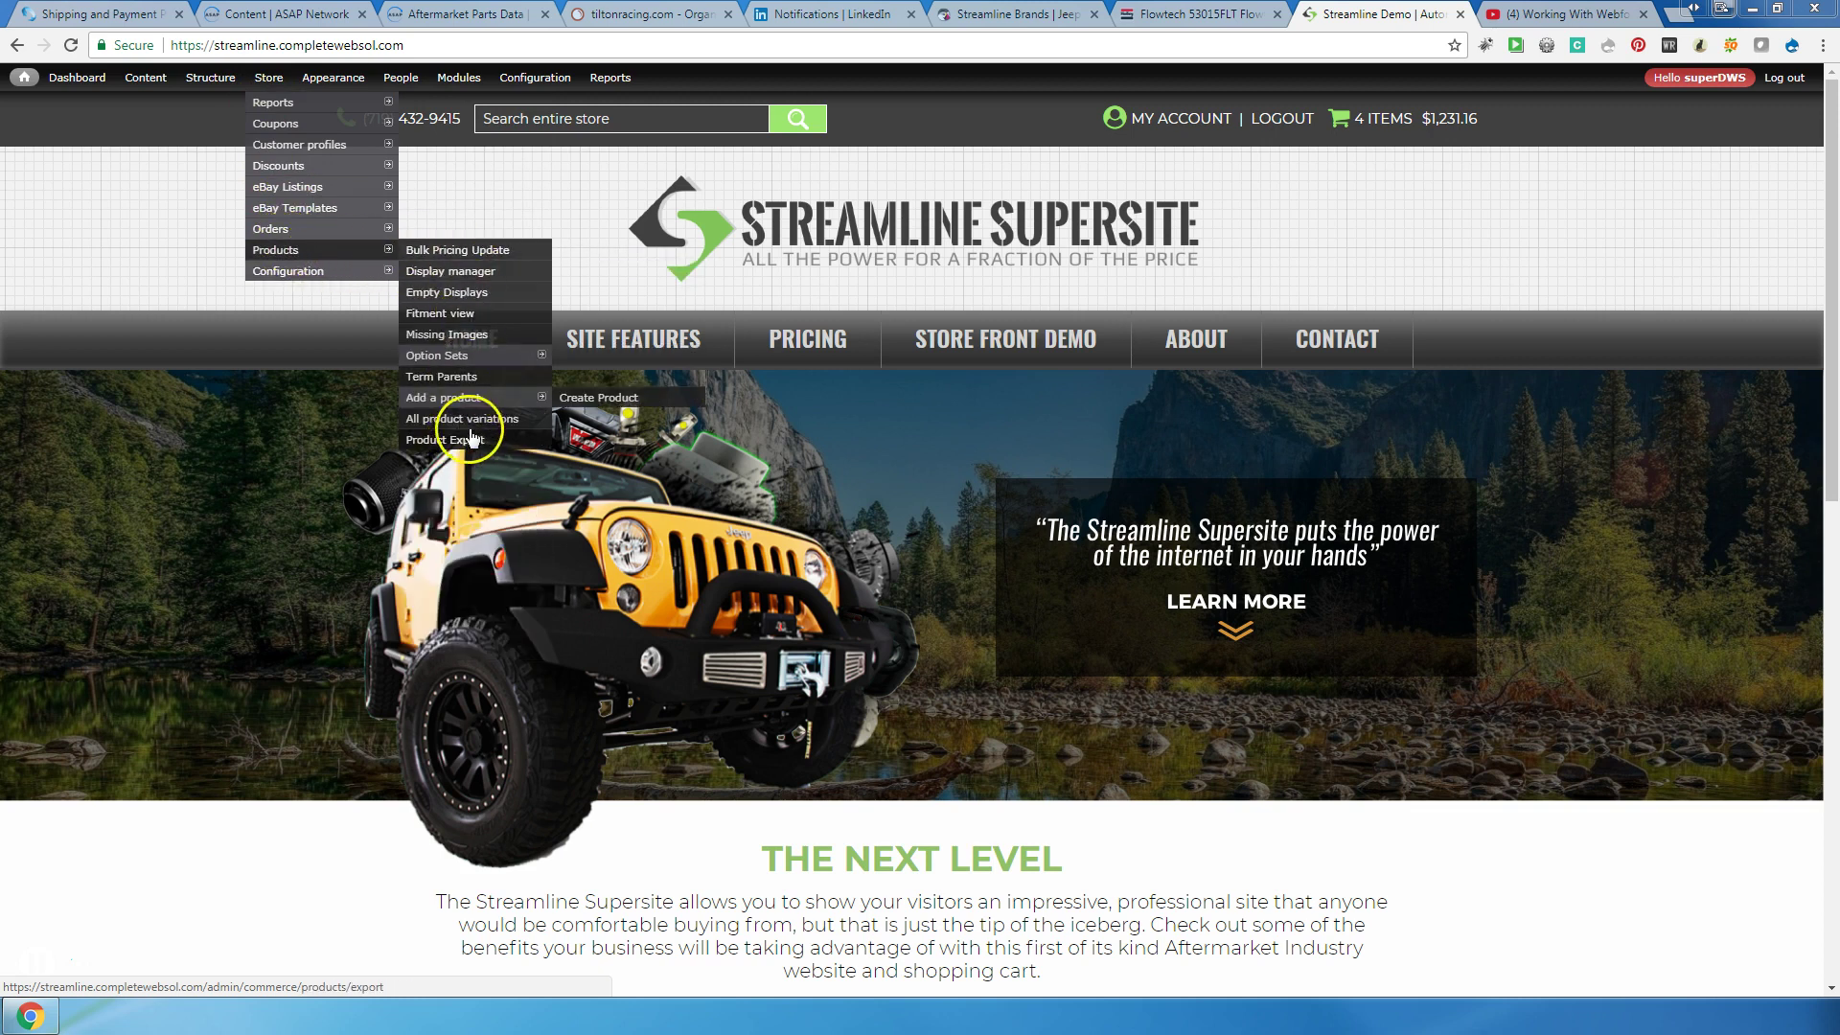
{"action": "left_click", "coordinate": [476, 421]}
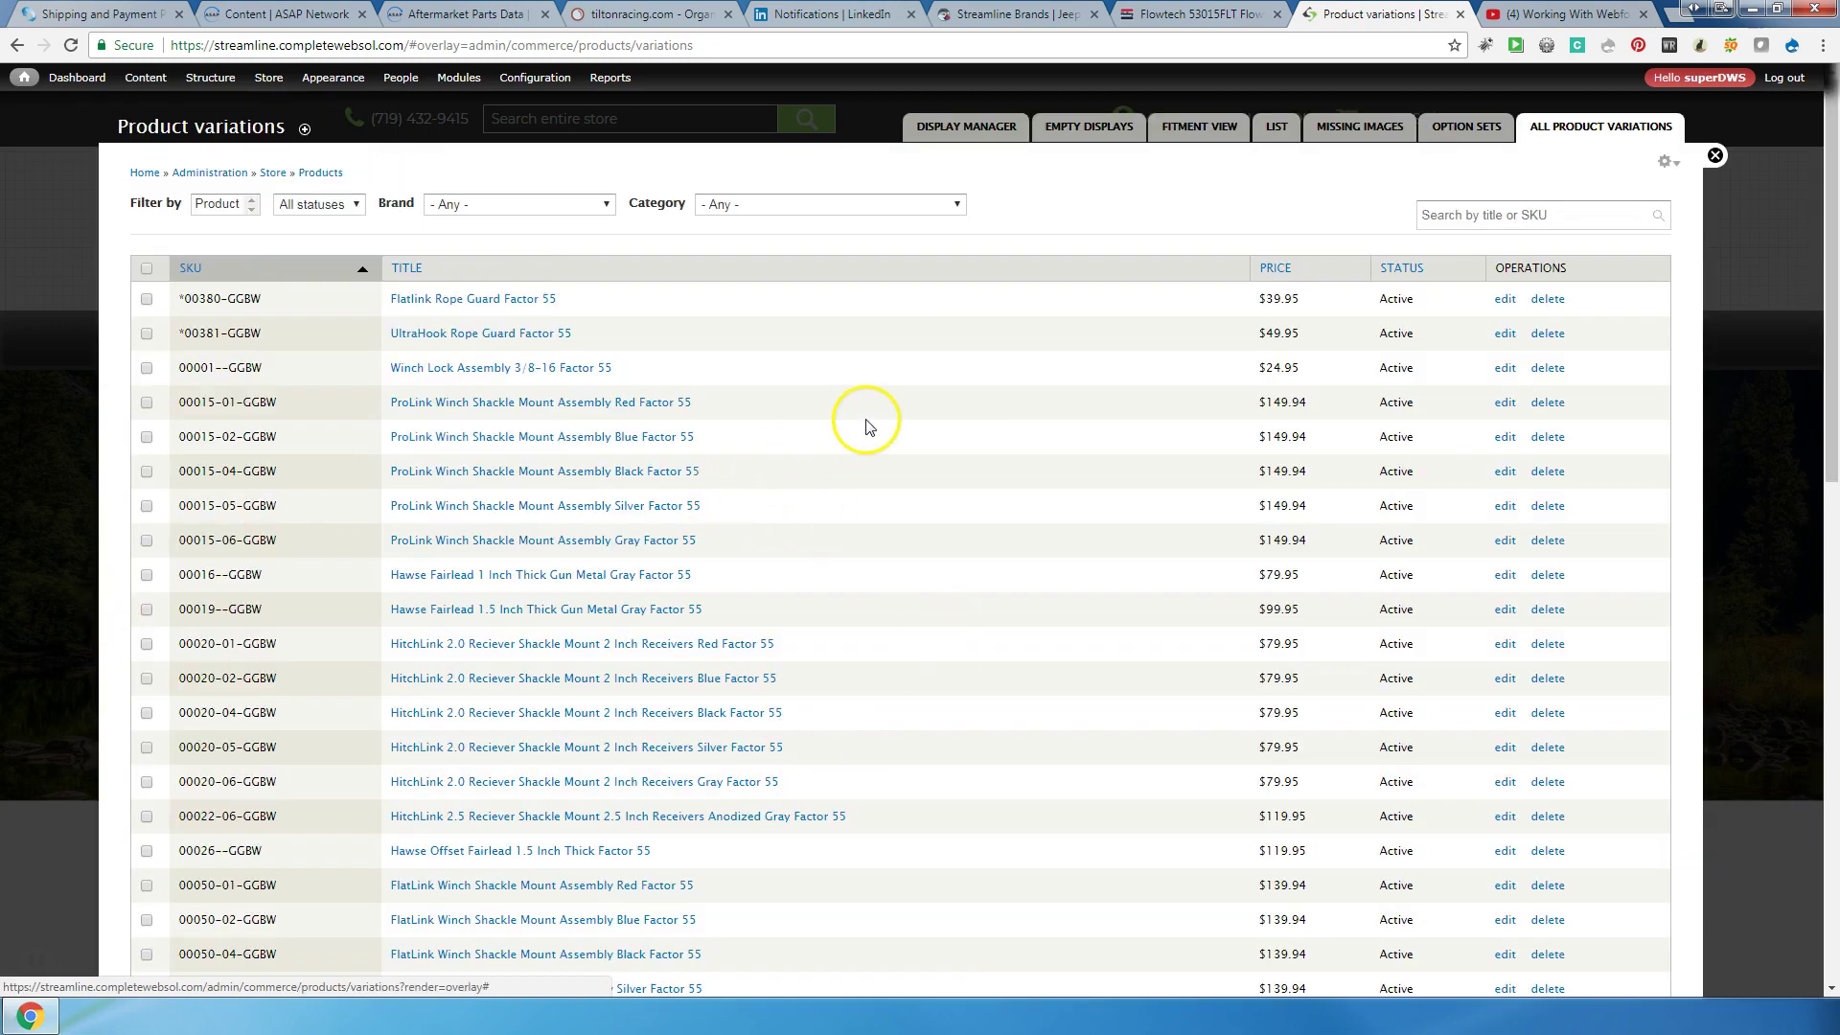
{"action": "left_click", "coordinate": [521, 205]}
{"action": "left_click", "coordinate": [520, 205]}
{"action": "left_click", "coordinate": [714, 206]}
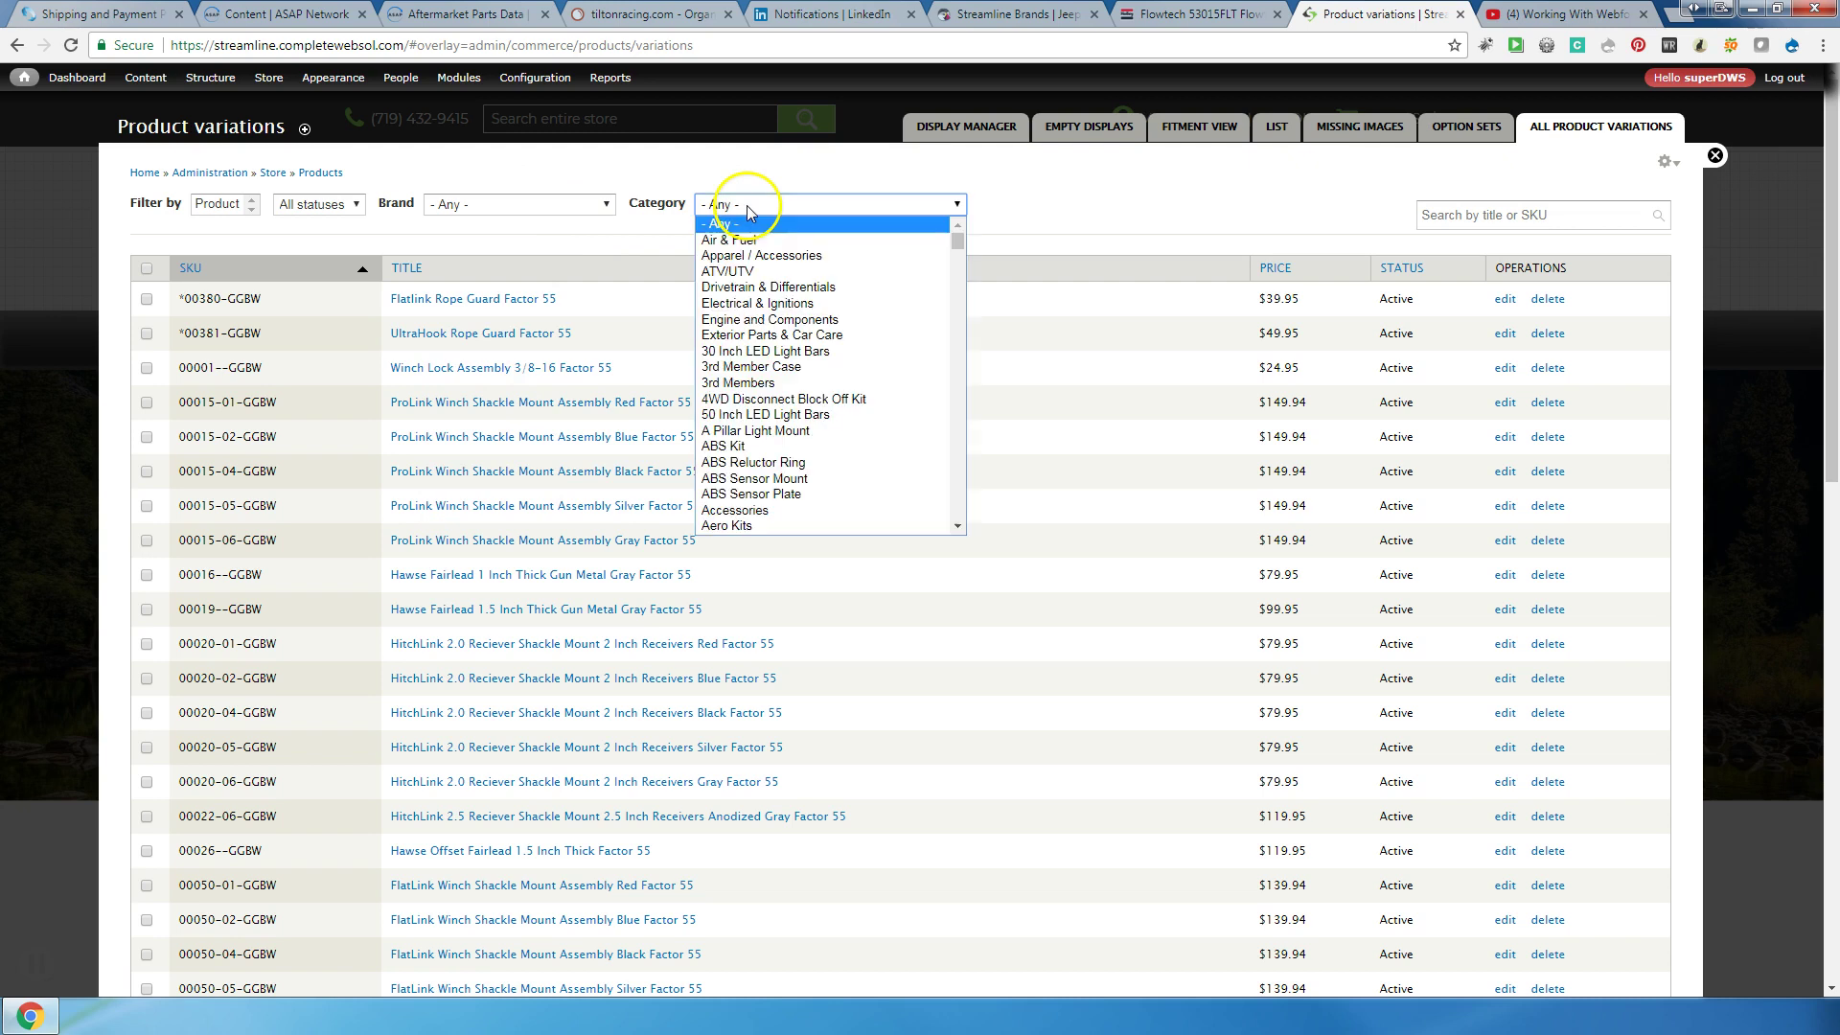
{"action": "left_click", "coordinate": [1343, 187]}
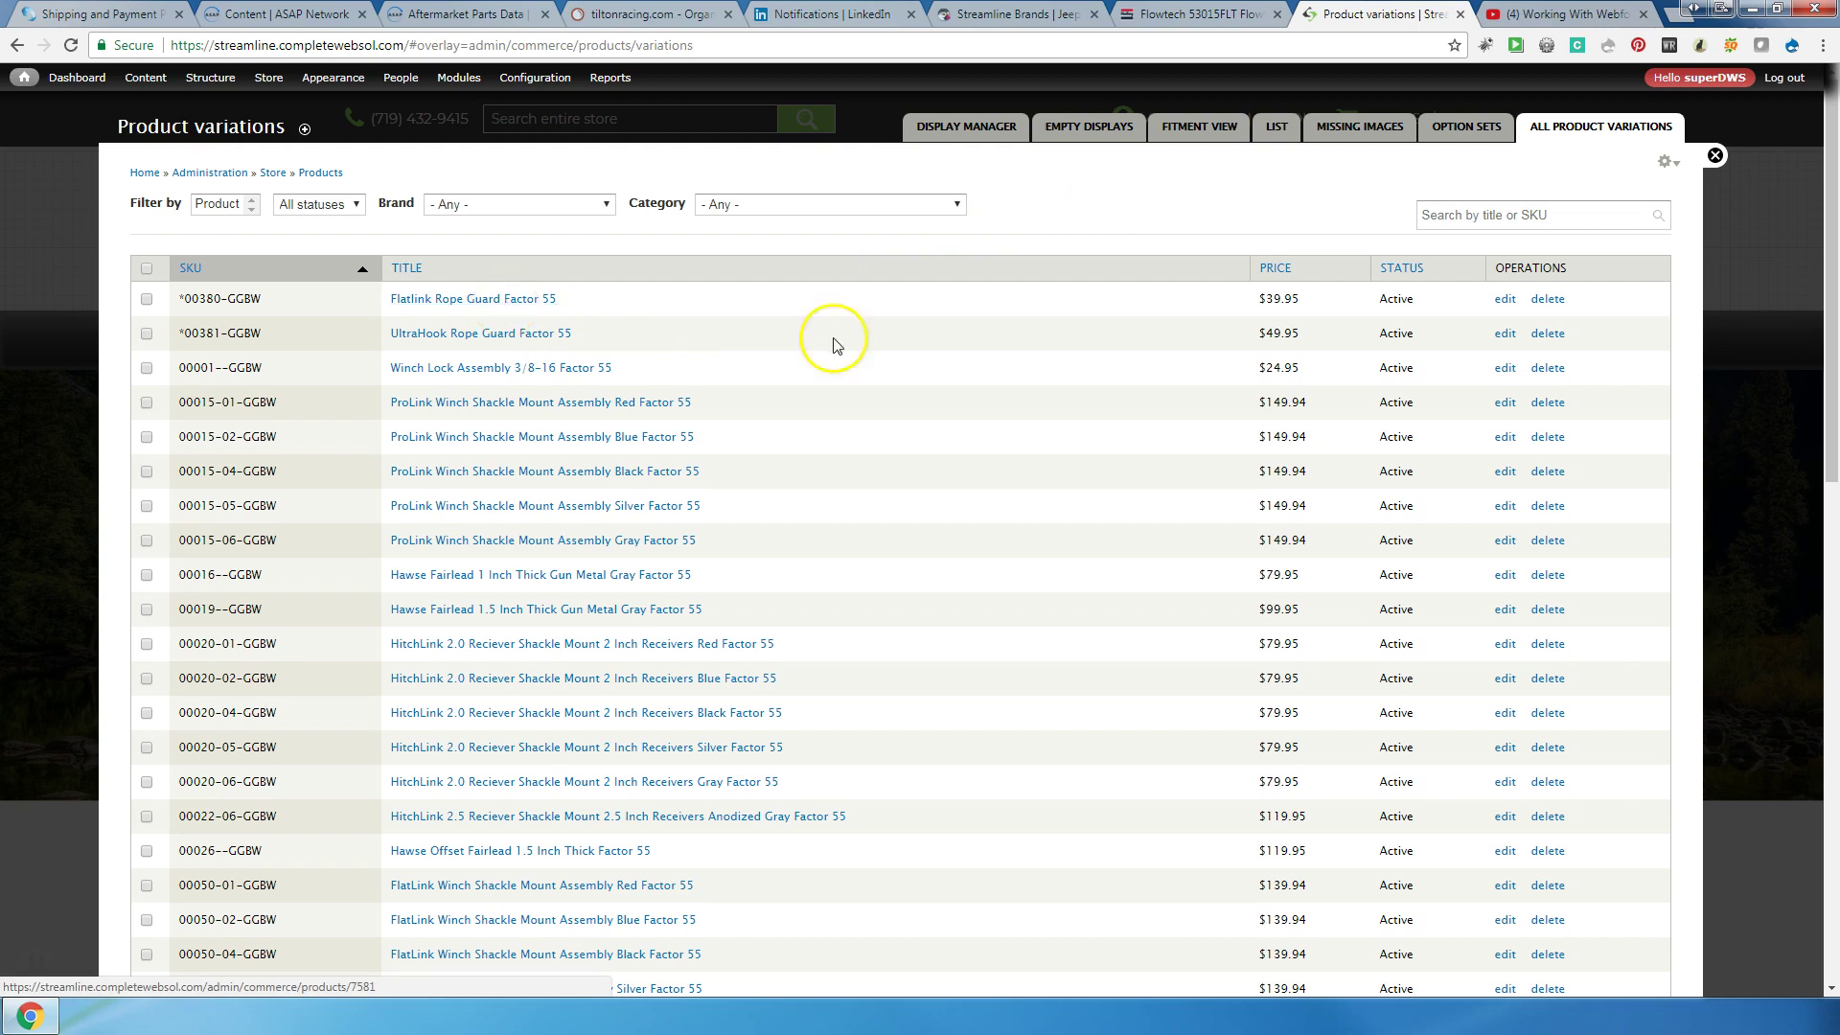
Step: Open the Flatlink Rope Guard Factor 55 product for editing and move image *00380_0-GGBW.JPG to the top of its image list
{"action": "left_click", "coordinate": [1504, 300]}
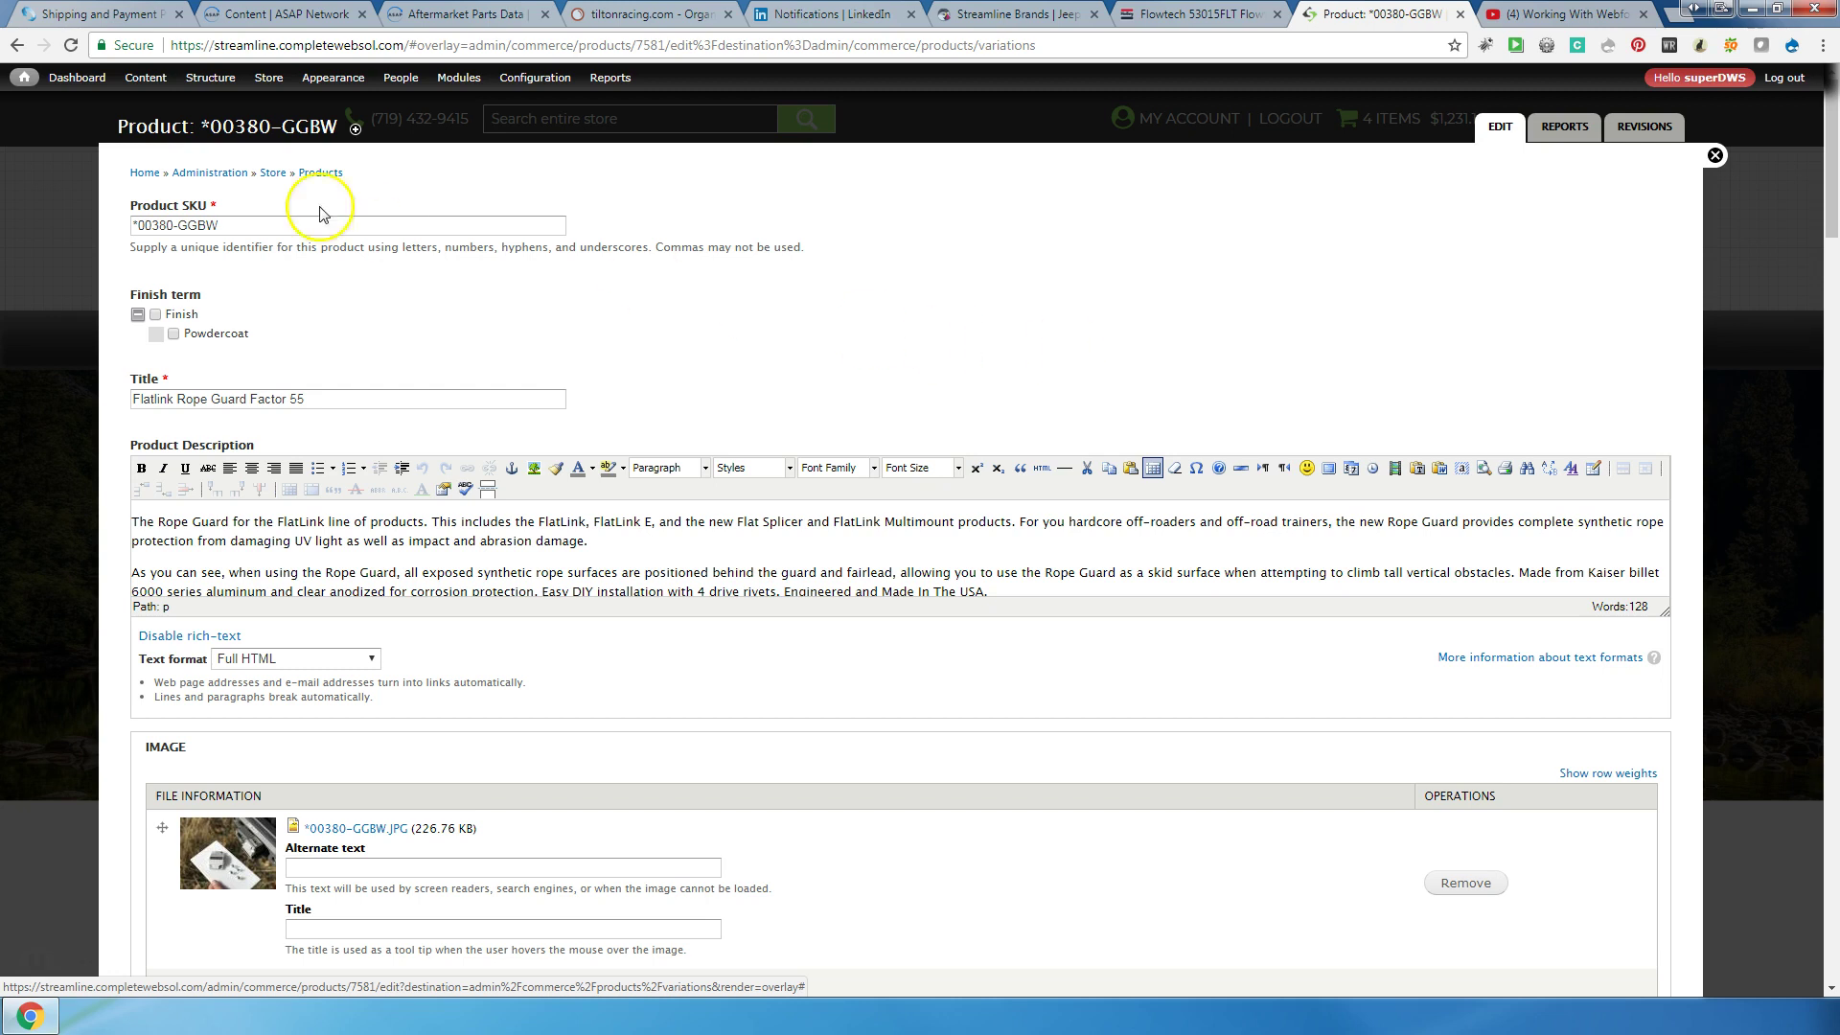
{"action": "scroll", "coordinate": [997, 791], "scroll_direction": "down", "scroll_amount": 8}
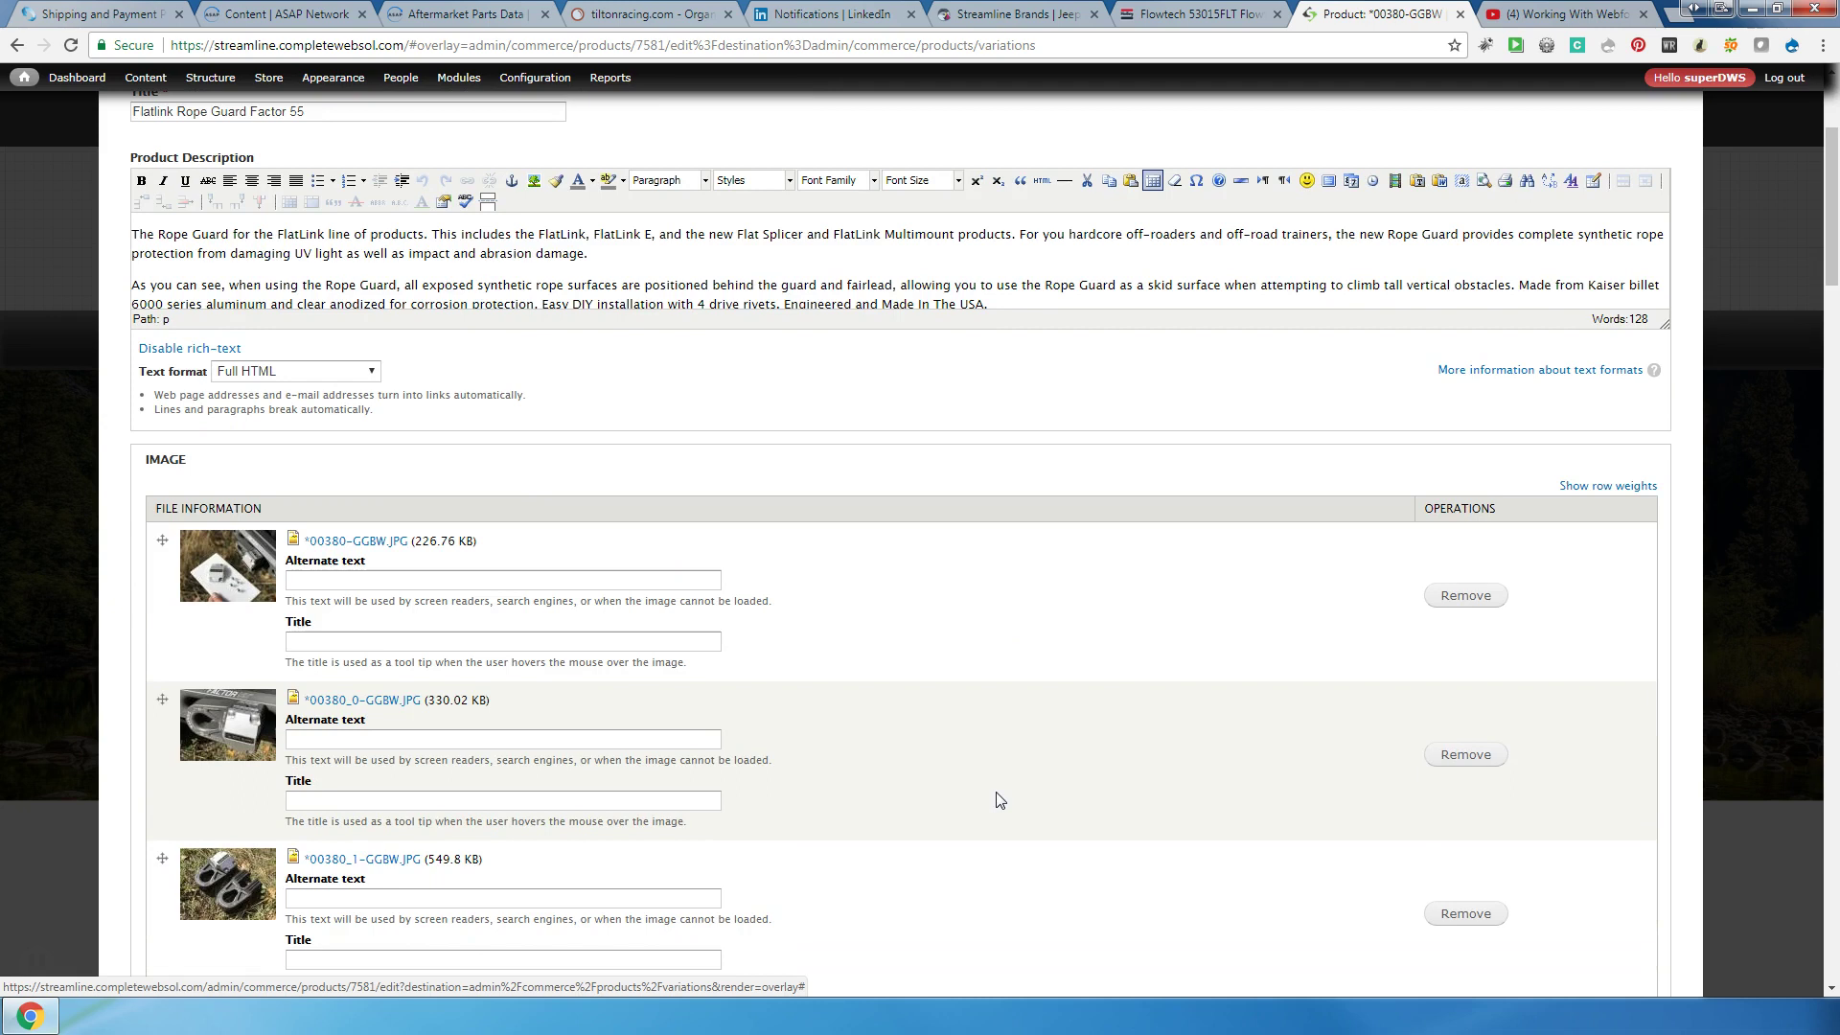
{"action": "scroll", "coordinate": [1000, 800], "scroll_direction": "up", "scroll_amount": 5}
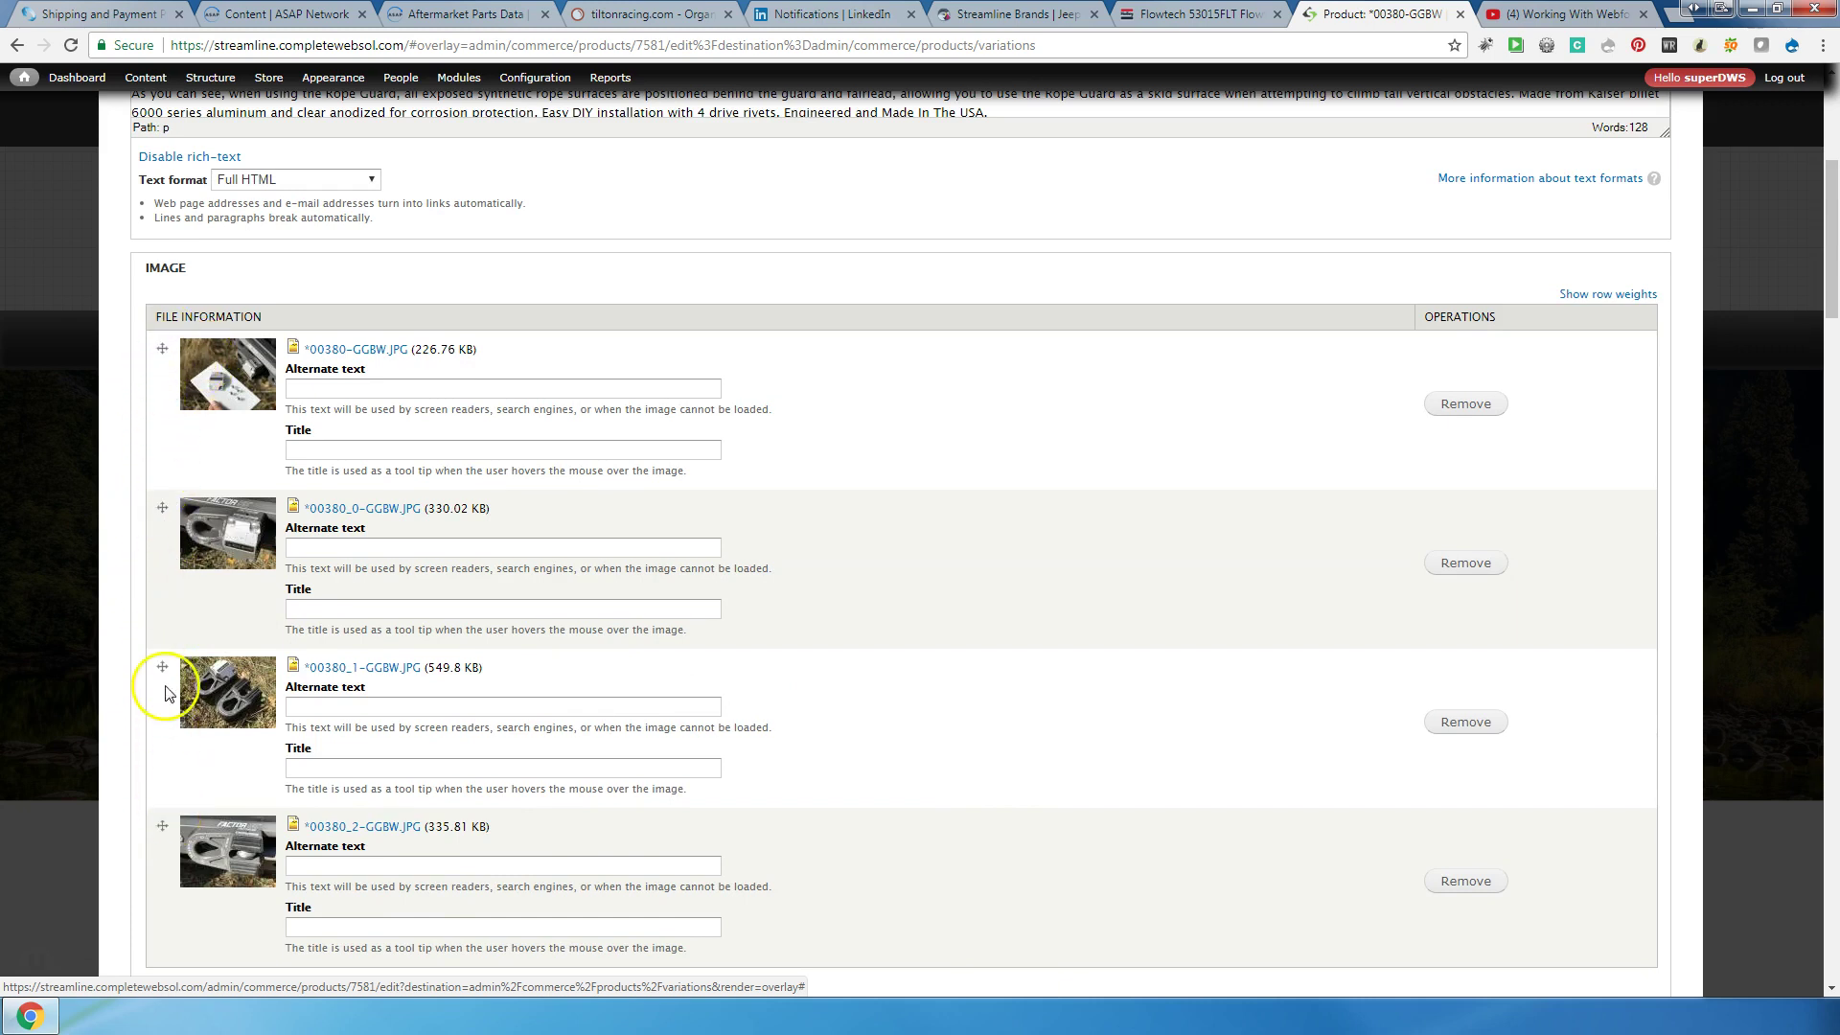
{"action": "left_click_drag", "start_coordinate": [164, 508], "coordinate": [166, 397]}
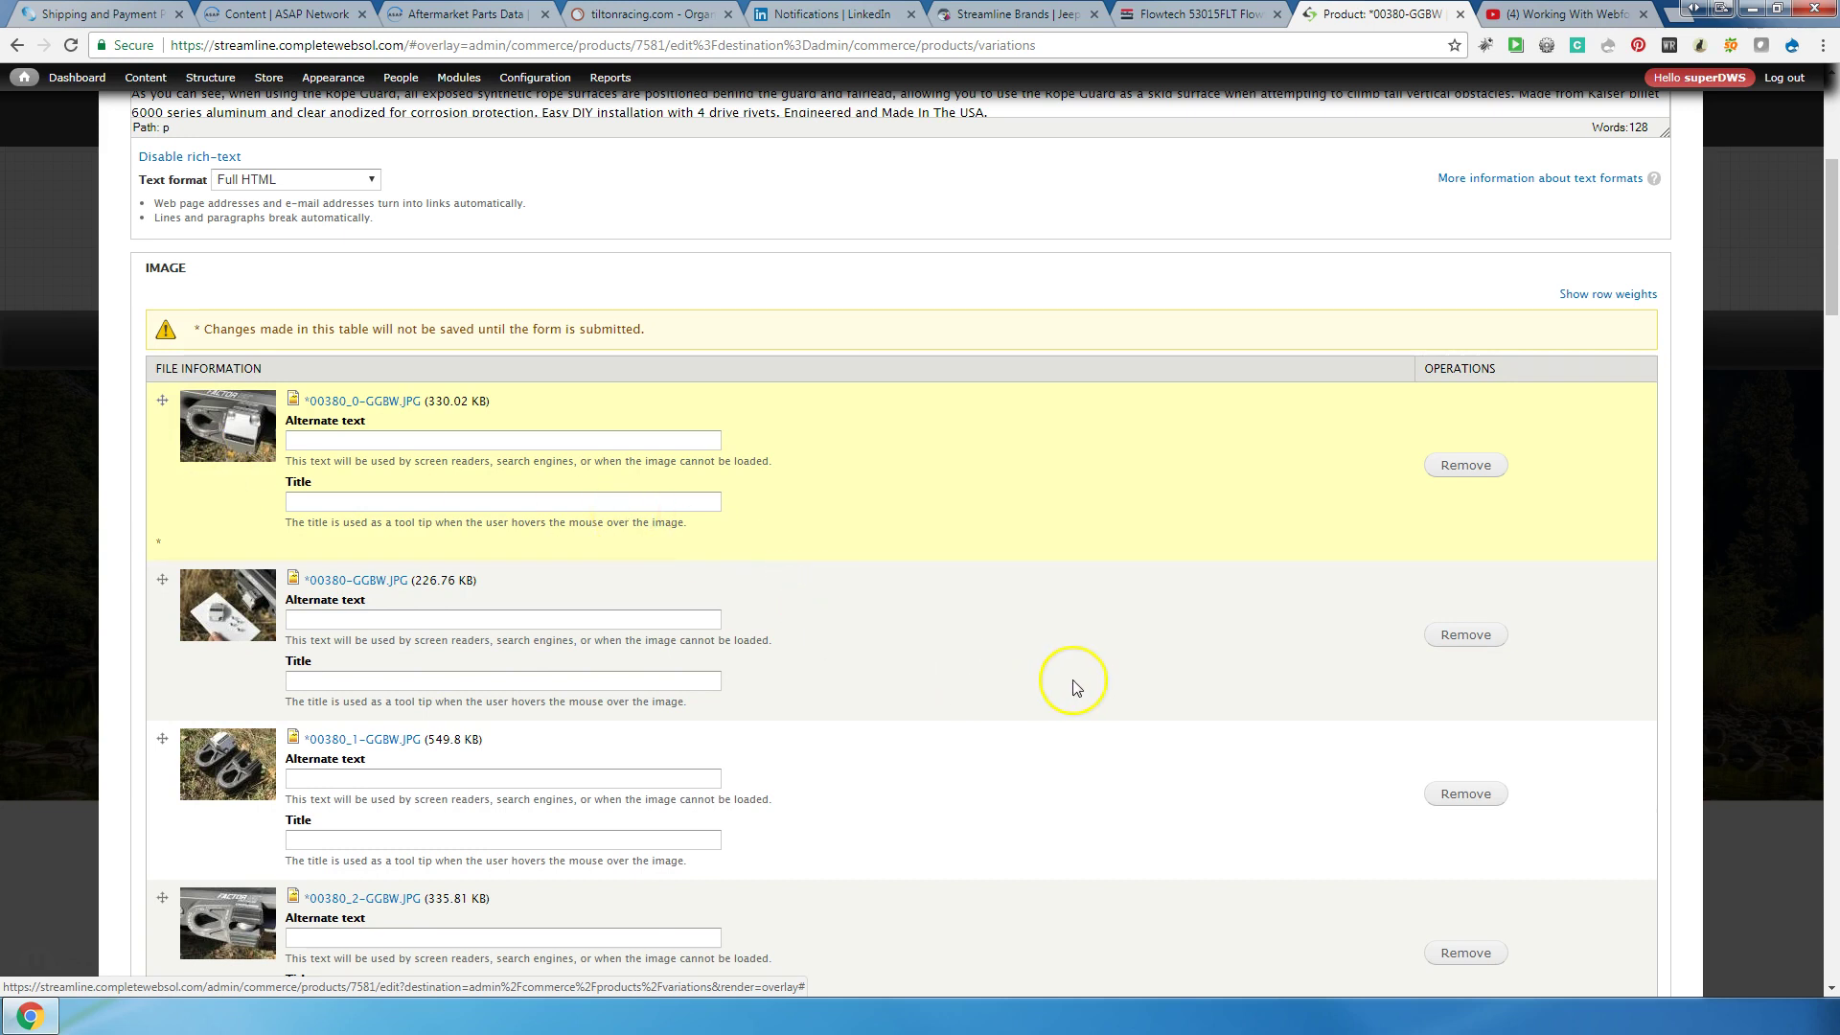
Step: Open the vehicle fitment settings of the product being edited
{"action": "scroll", "coordinate": [1077, 688], "scroll_direction": "down", "scroll_amount": 4}
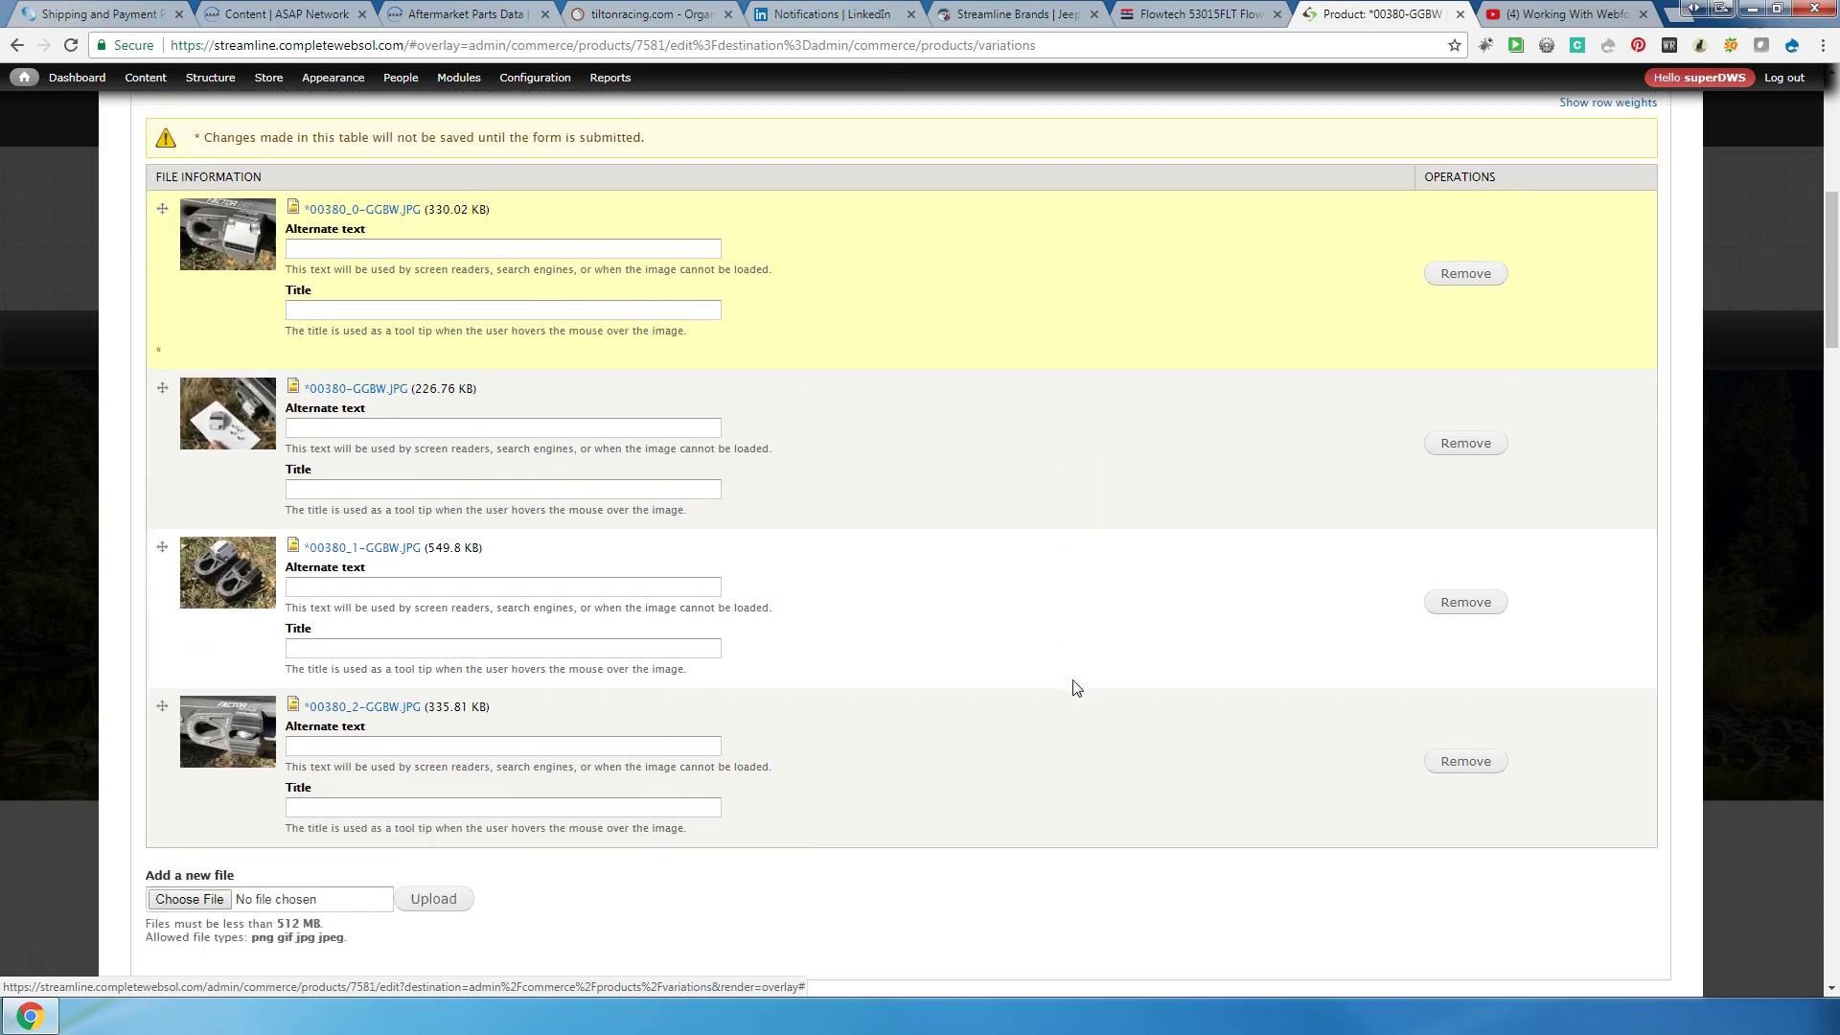
{"action": "scroll", "coordinate": [1077, 688], "scroll_direction": "down", "scroll_amount": 14}
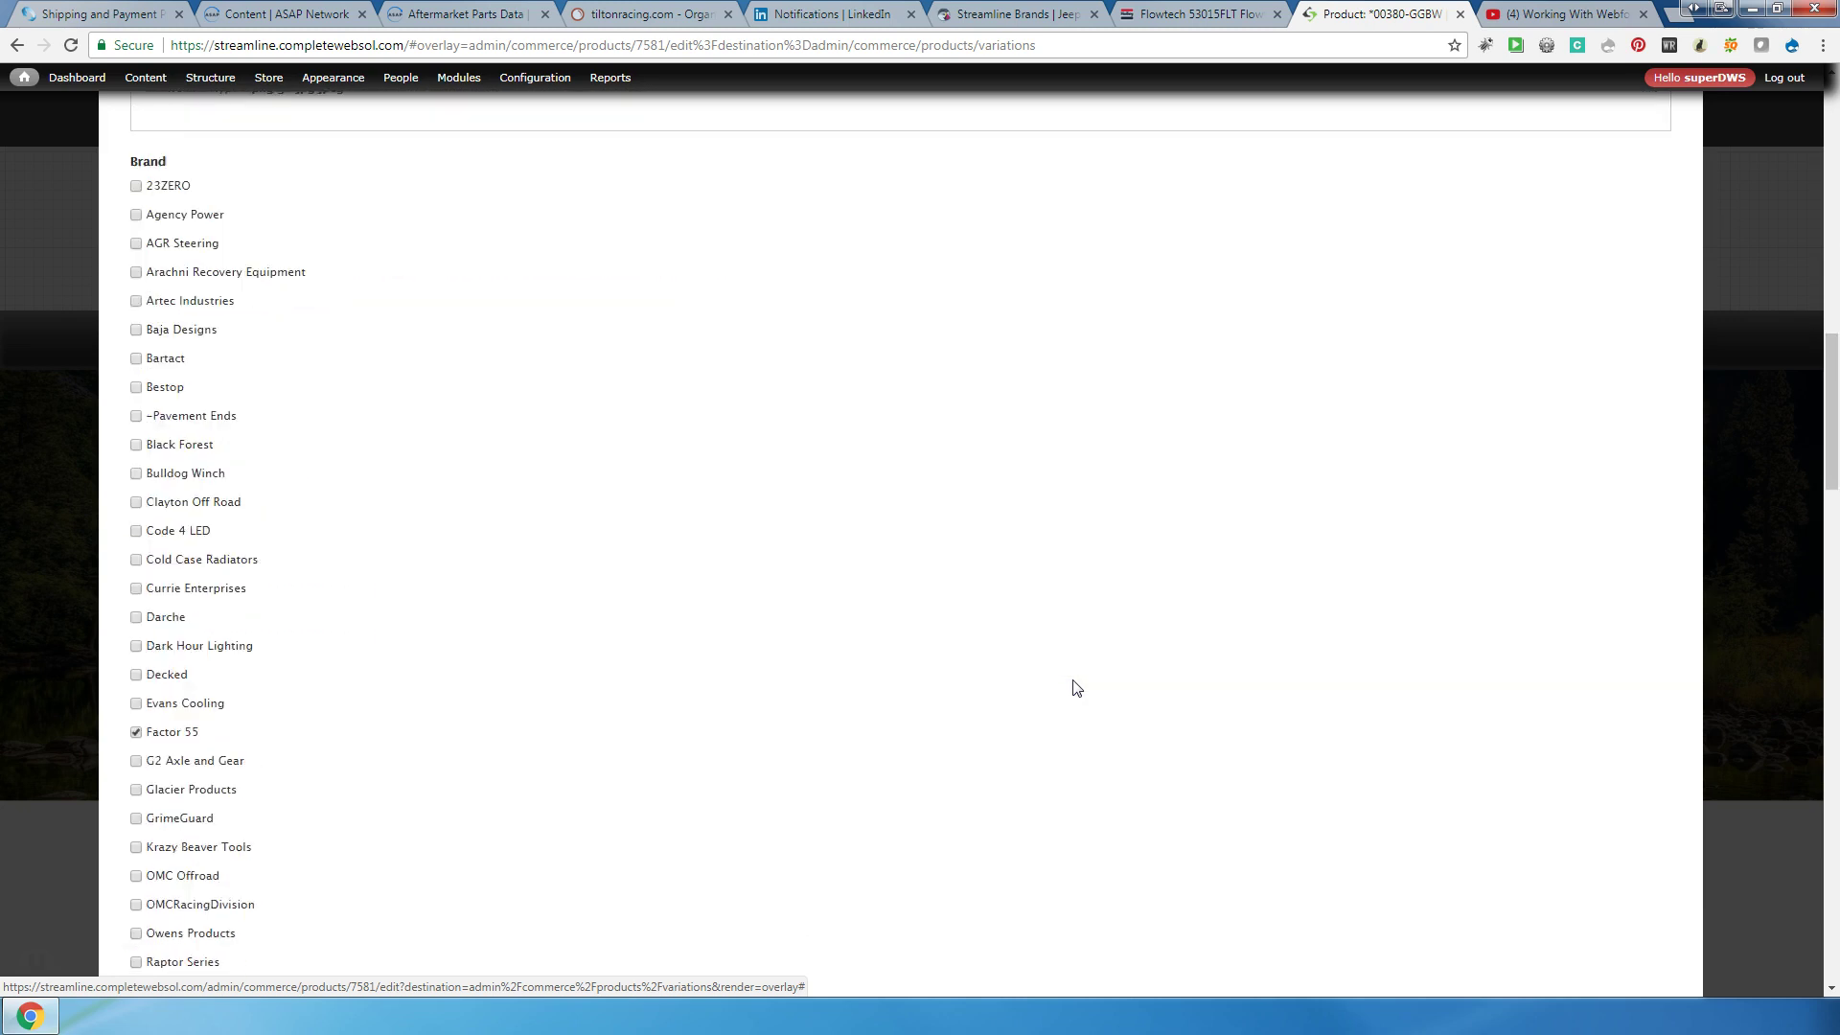
{"action": "scroll", "coordinate": [1077, 688], "scroll_direction": "down", "scroll_amount": 11}
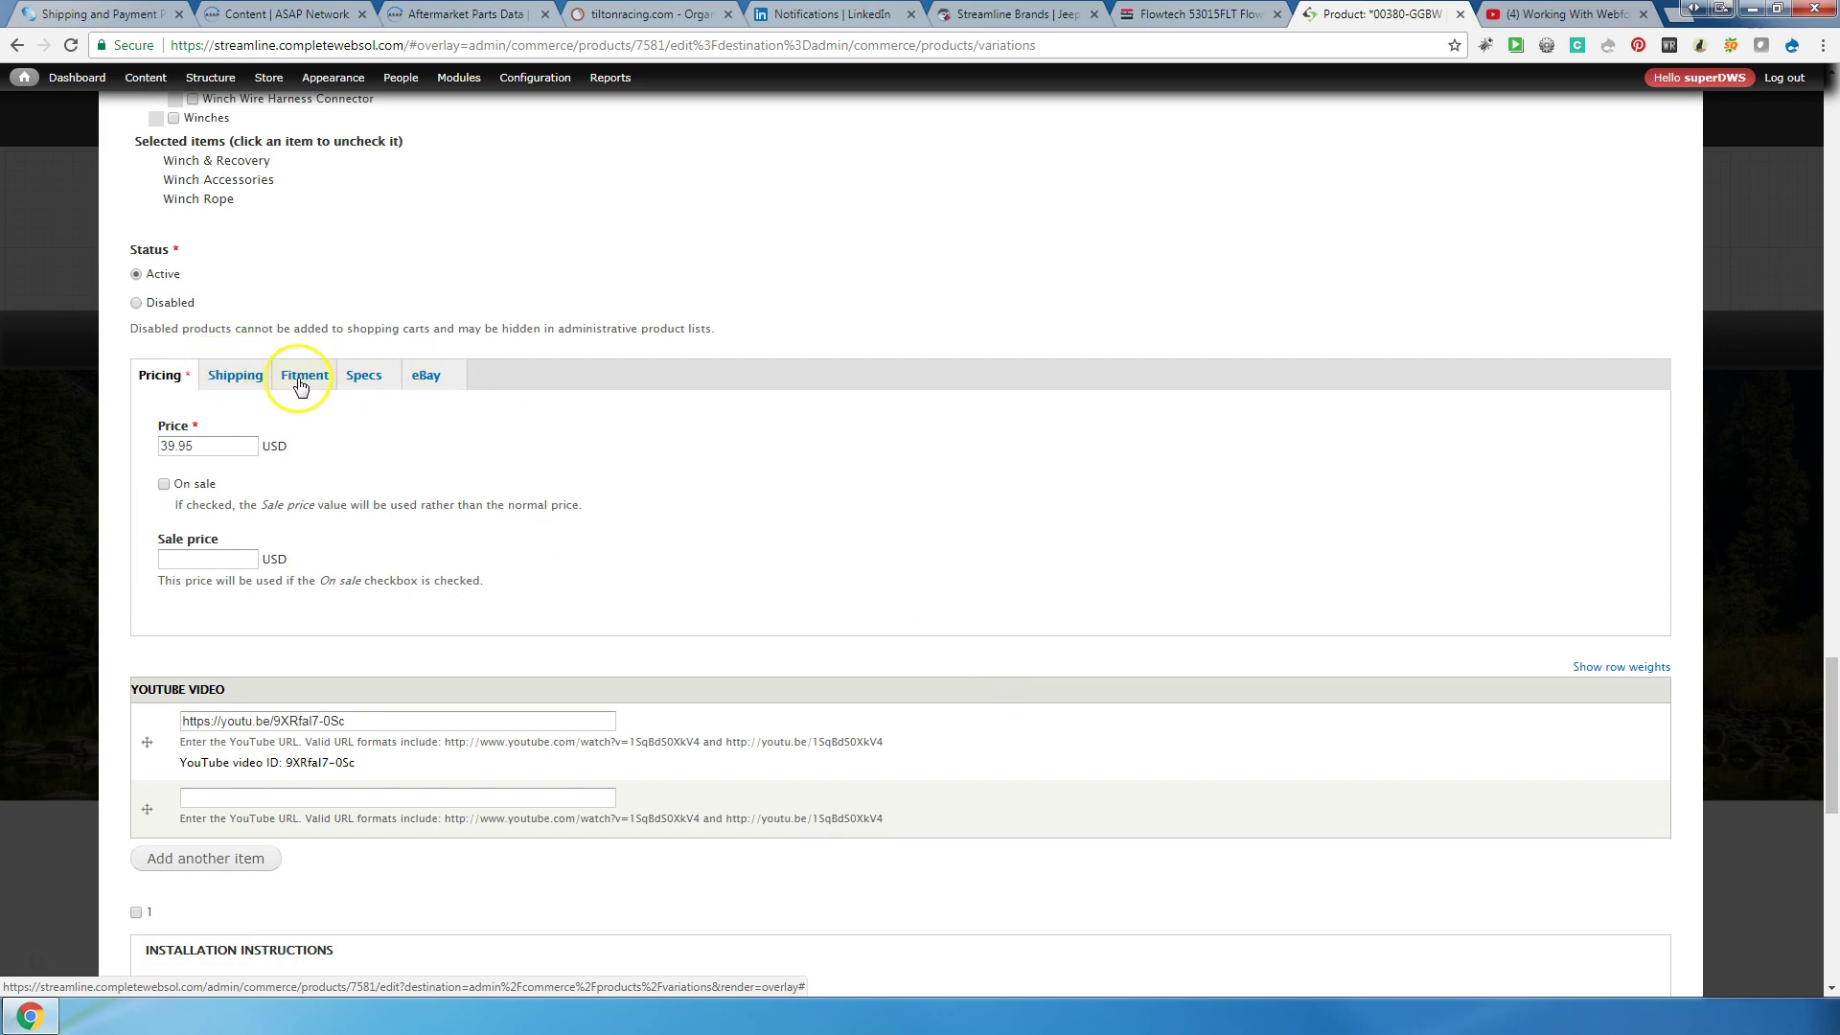
{"action": "left_click", "coordinate": [300, 378]}
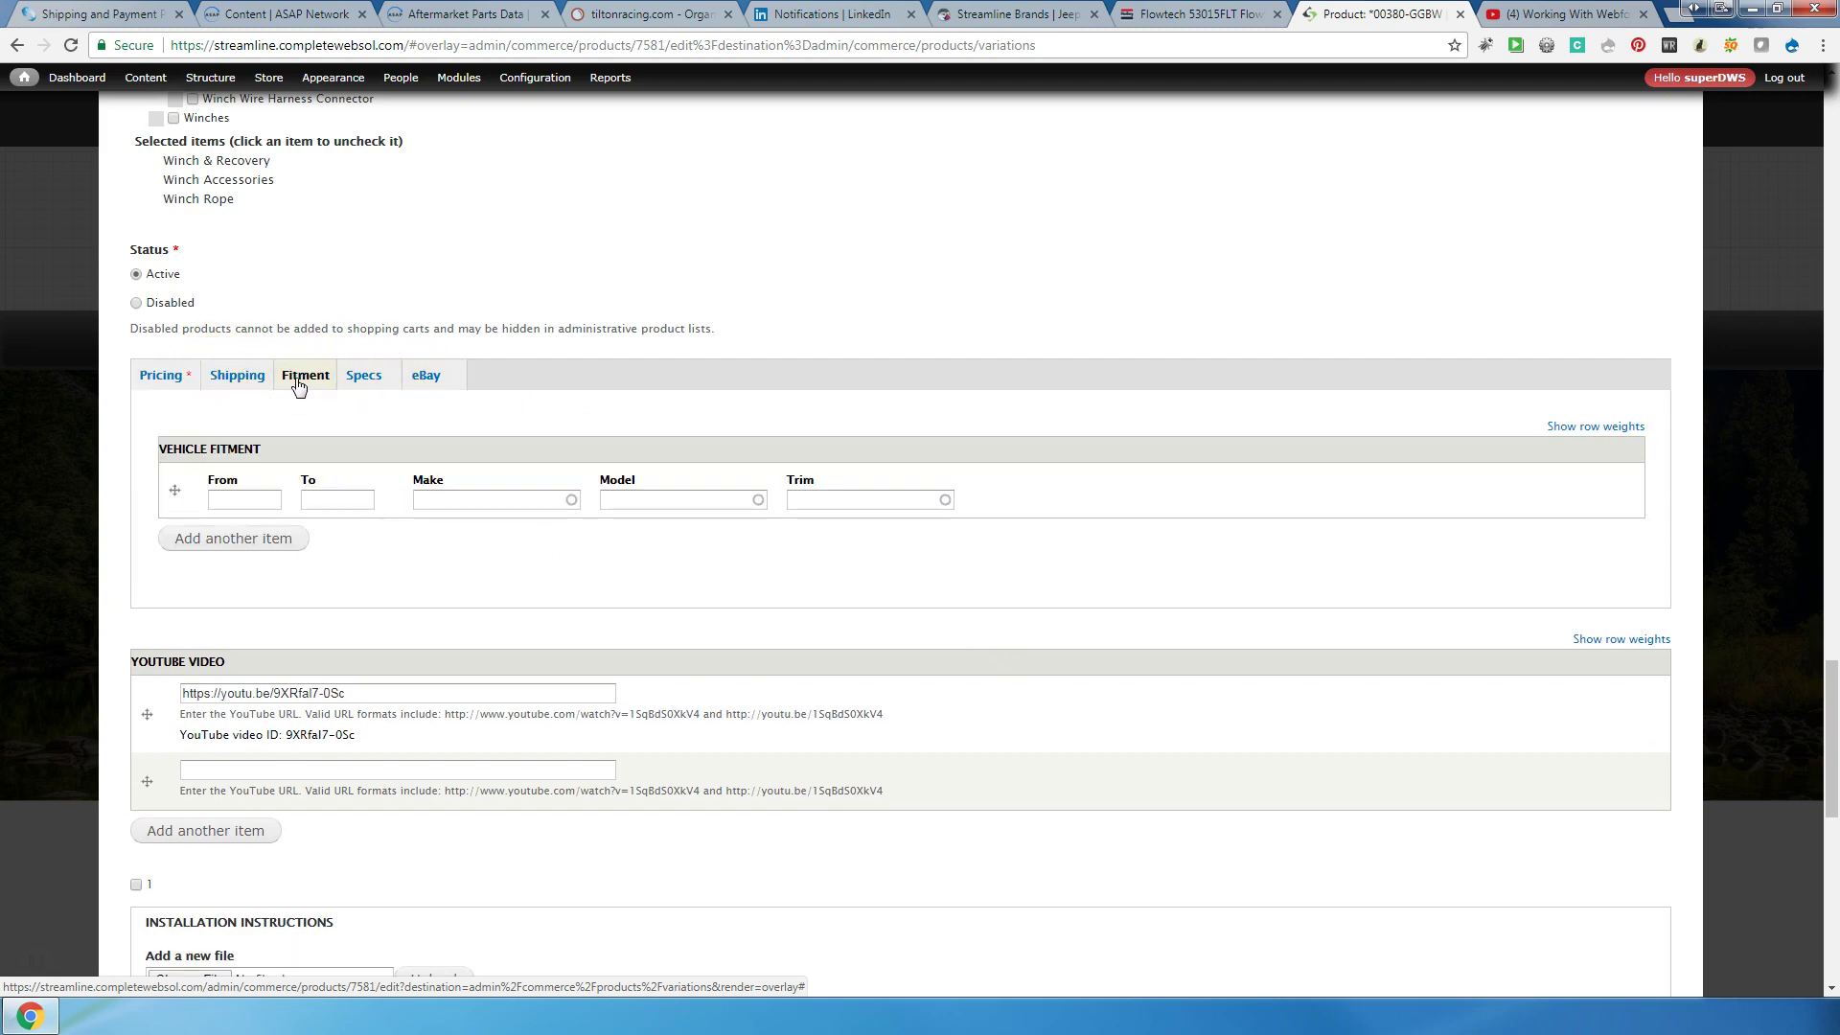
{"action": "left_click", "coordinate": [238, 500]}
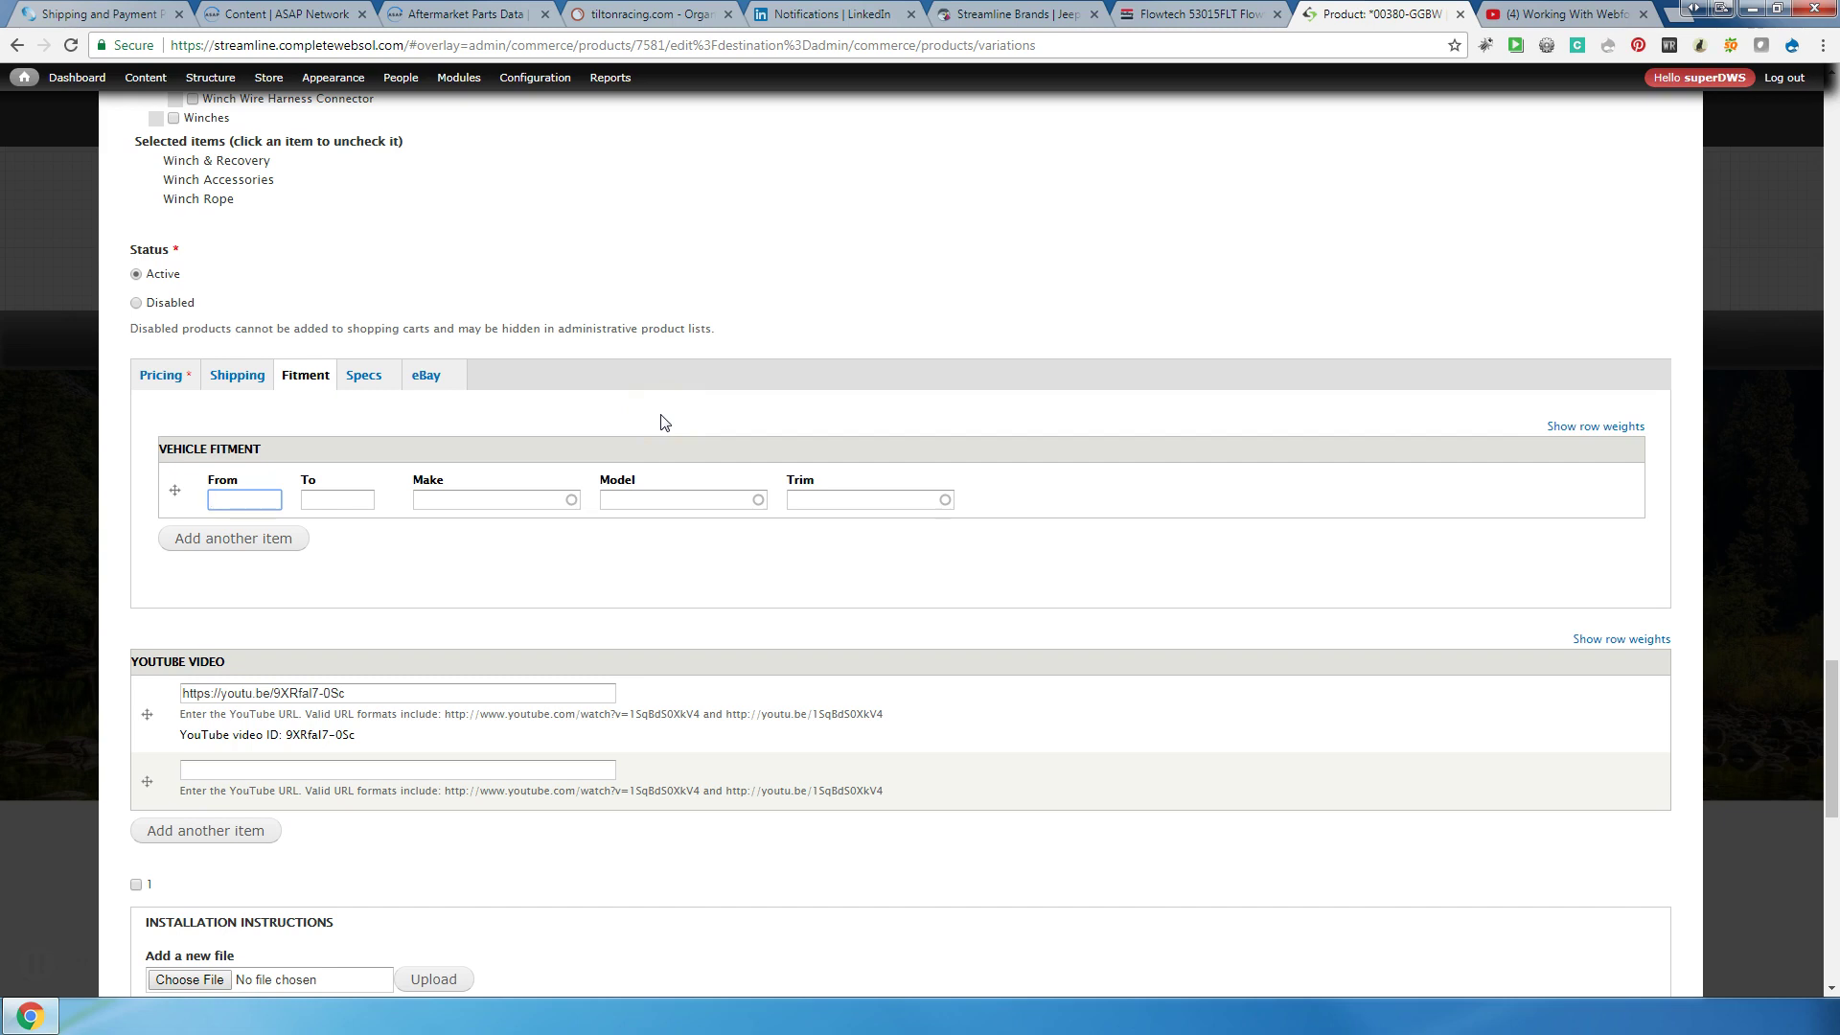
{"action": "type", "text": "20100"}
{"action": "left_click", "coordinate": [247, 503]}
{"action": "left_click_drag", "start_coordinate": [265, 499], "coordinate": [192, 508]}
{"action": "type", "text": "98"}
{"action": "left_click", "coordinate": [308, 500]}
{"action": "type", "text": "20190"}
{"action": "left_click", "coordinate": [215, 499]}
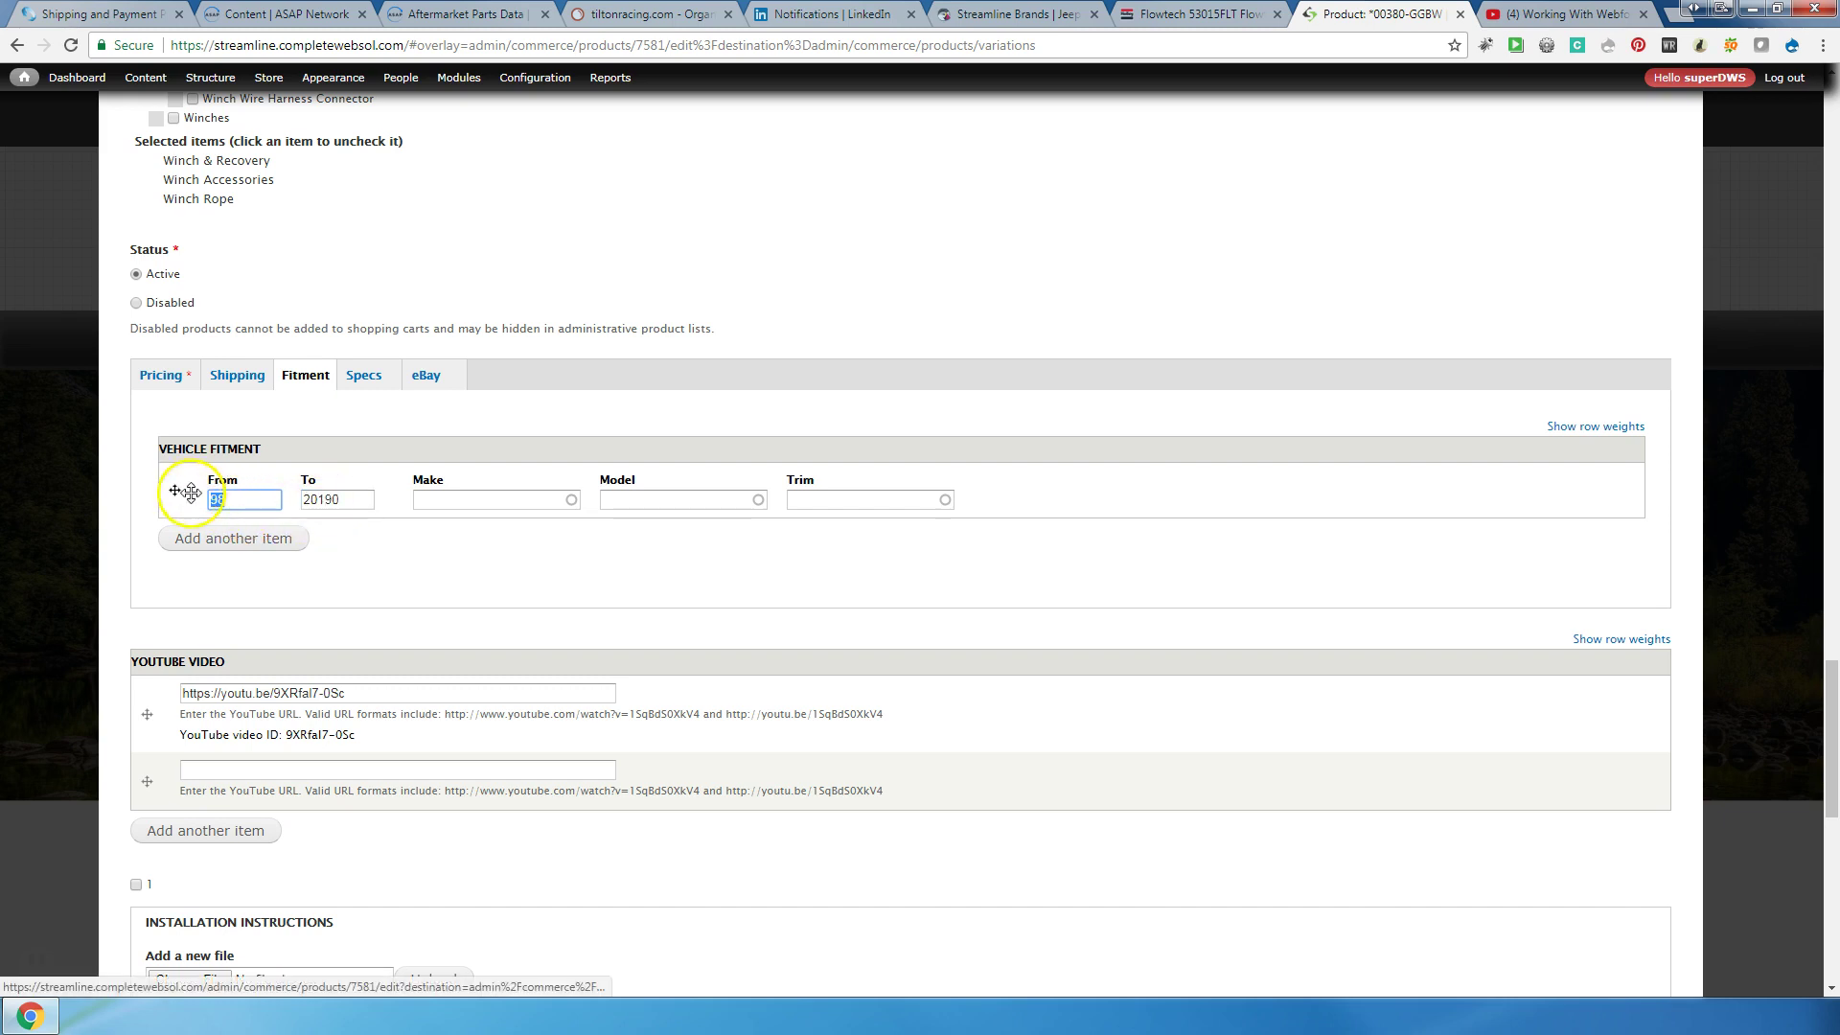
{"action": "left_click_drag", "start_coordinate": [343, 497], "coordinate": [297, 511]}
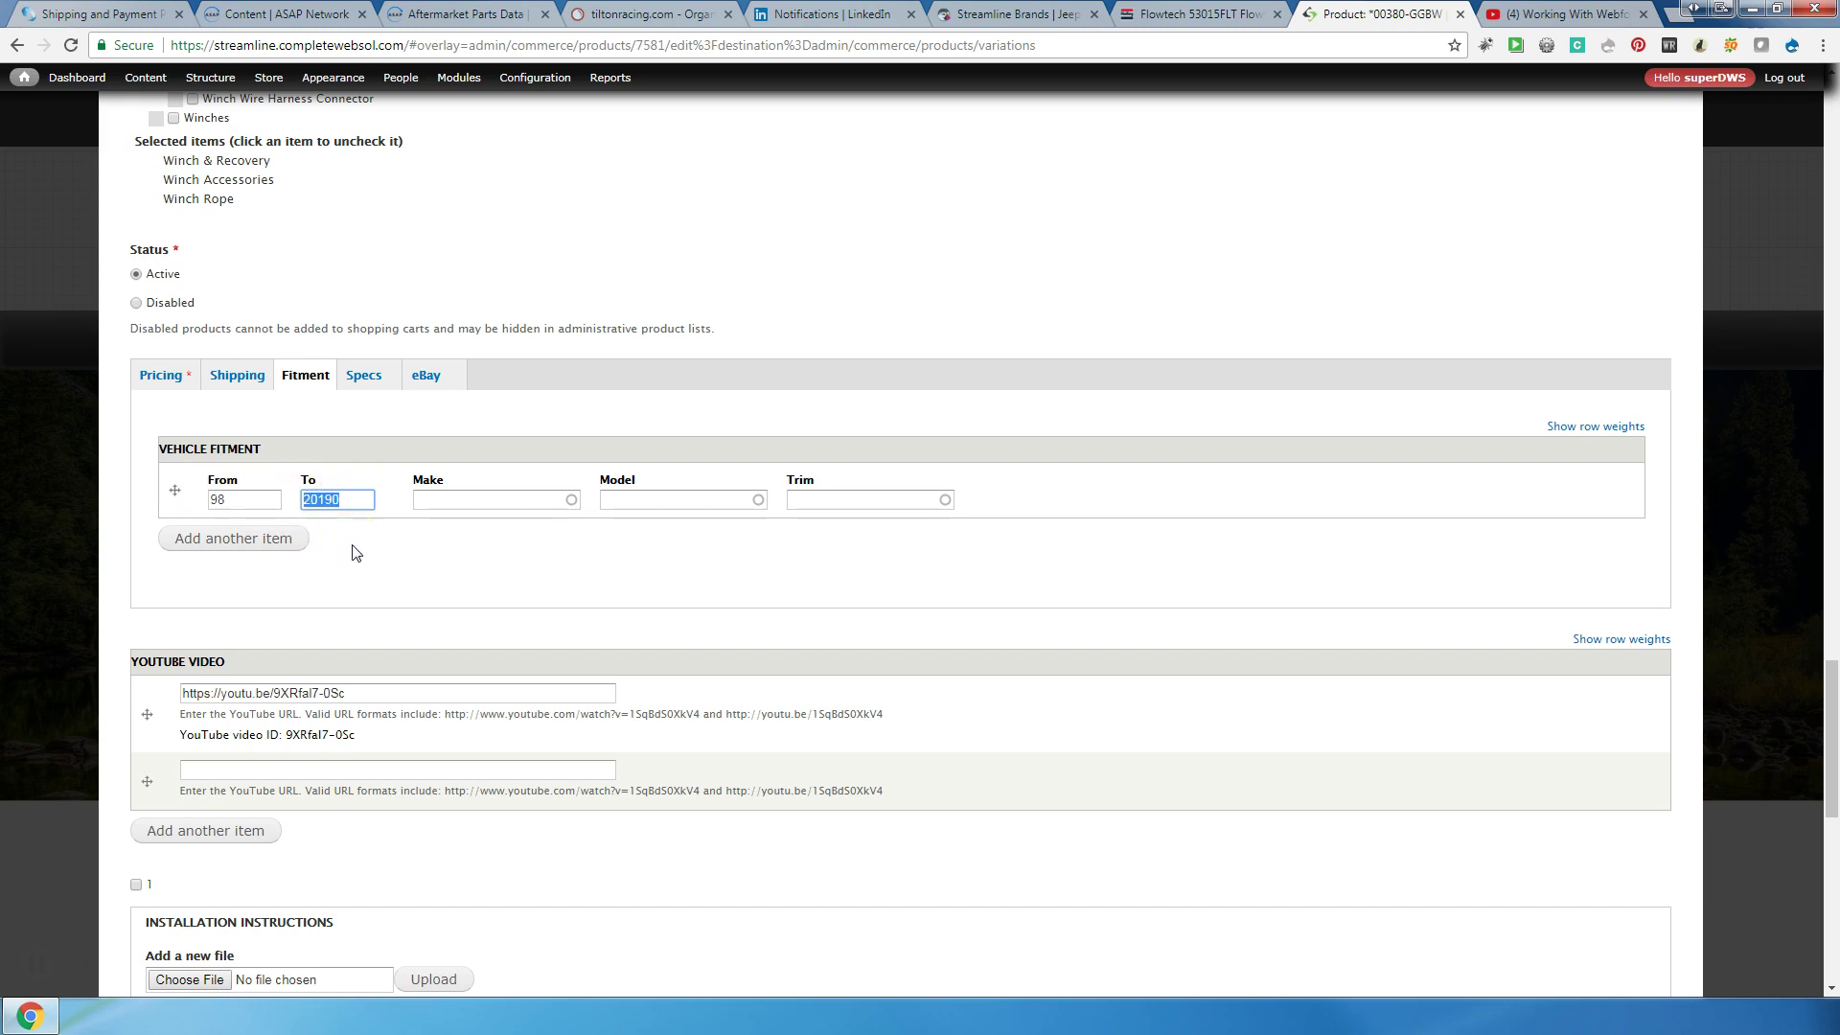
Step: Set the vehicle fitment year range from 1998 to 2017
{"action": "double_click", "coordinate": [198, 503]}
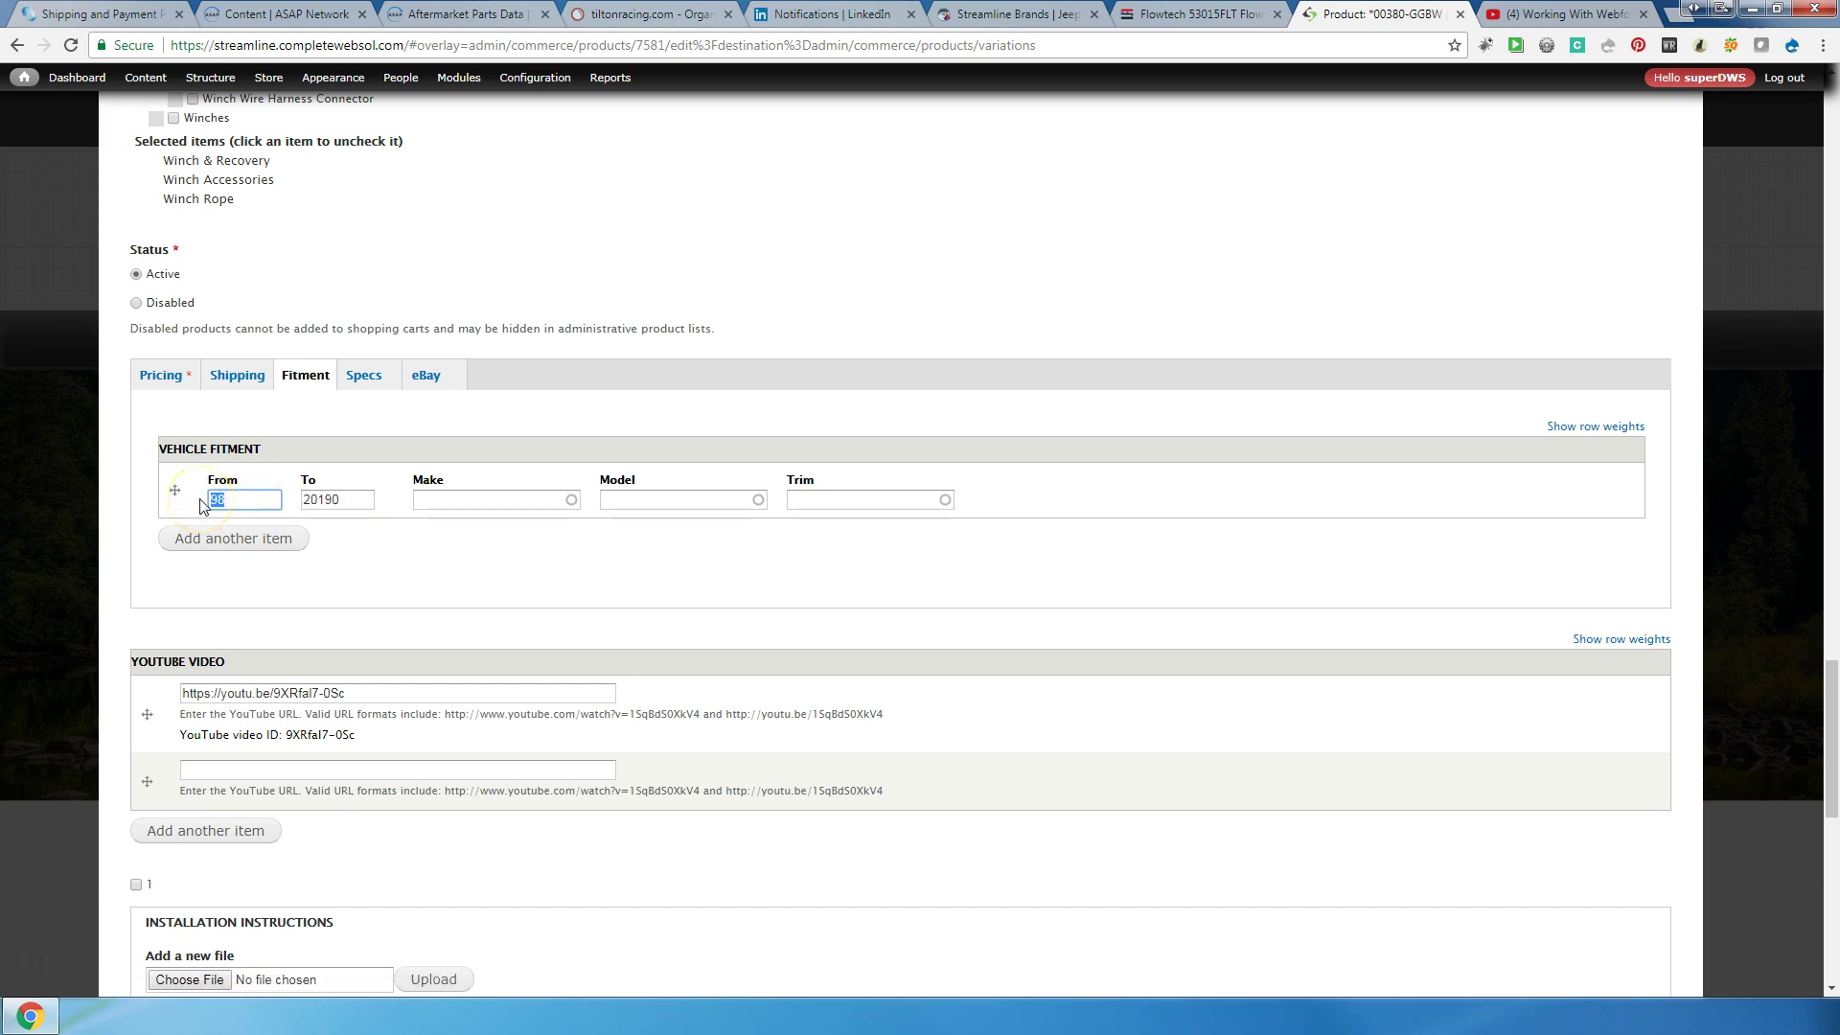
{"action": "type", "text": "1998"}
{"action": "double_click", "coordinate": [329, 500]}
{"action": "type", "text": "2017"}
{"action": "left_click", "coordinate": [472, 495]}
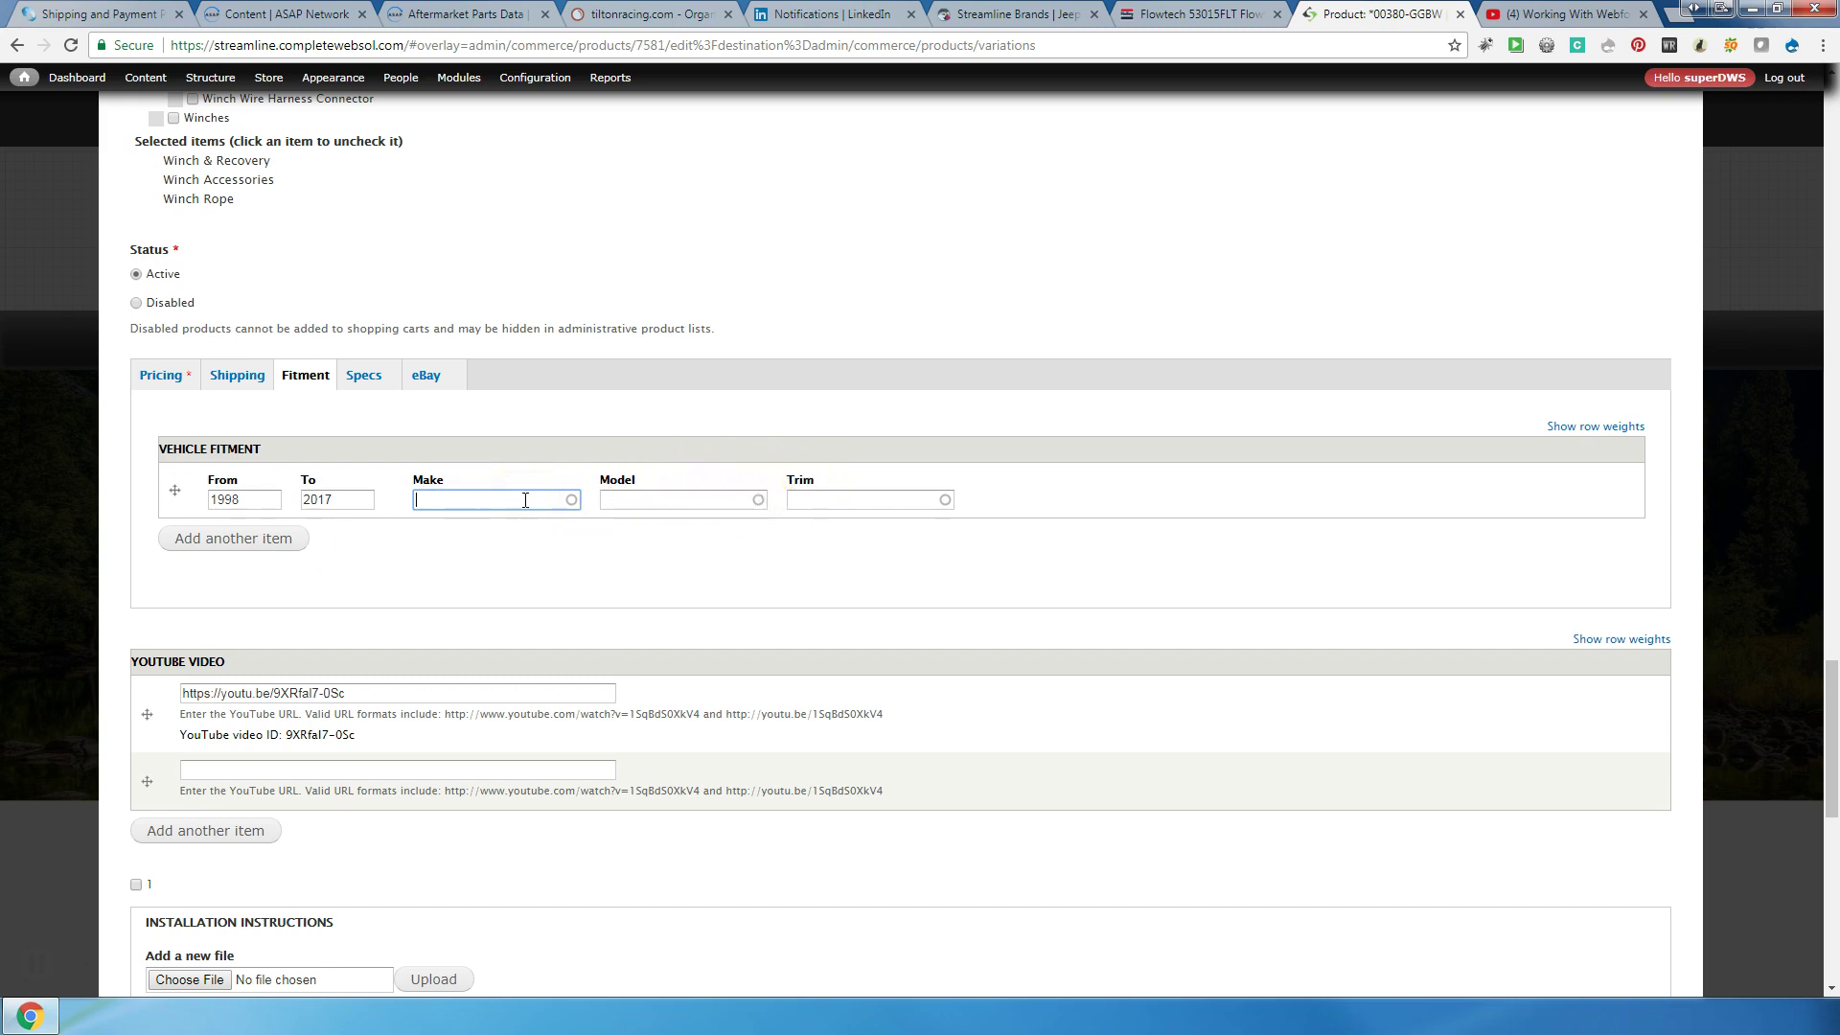
{"action": "type", "text": "ep"}
{"action": "key", "text": "BackSpace"}
{"action": "type", "text": "e"}
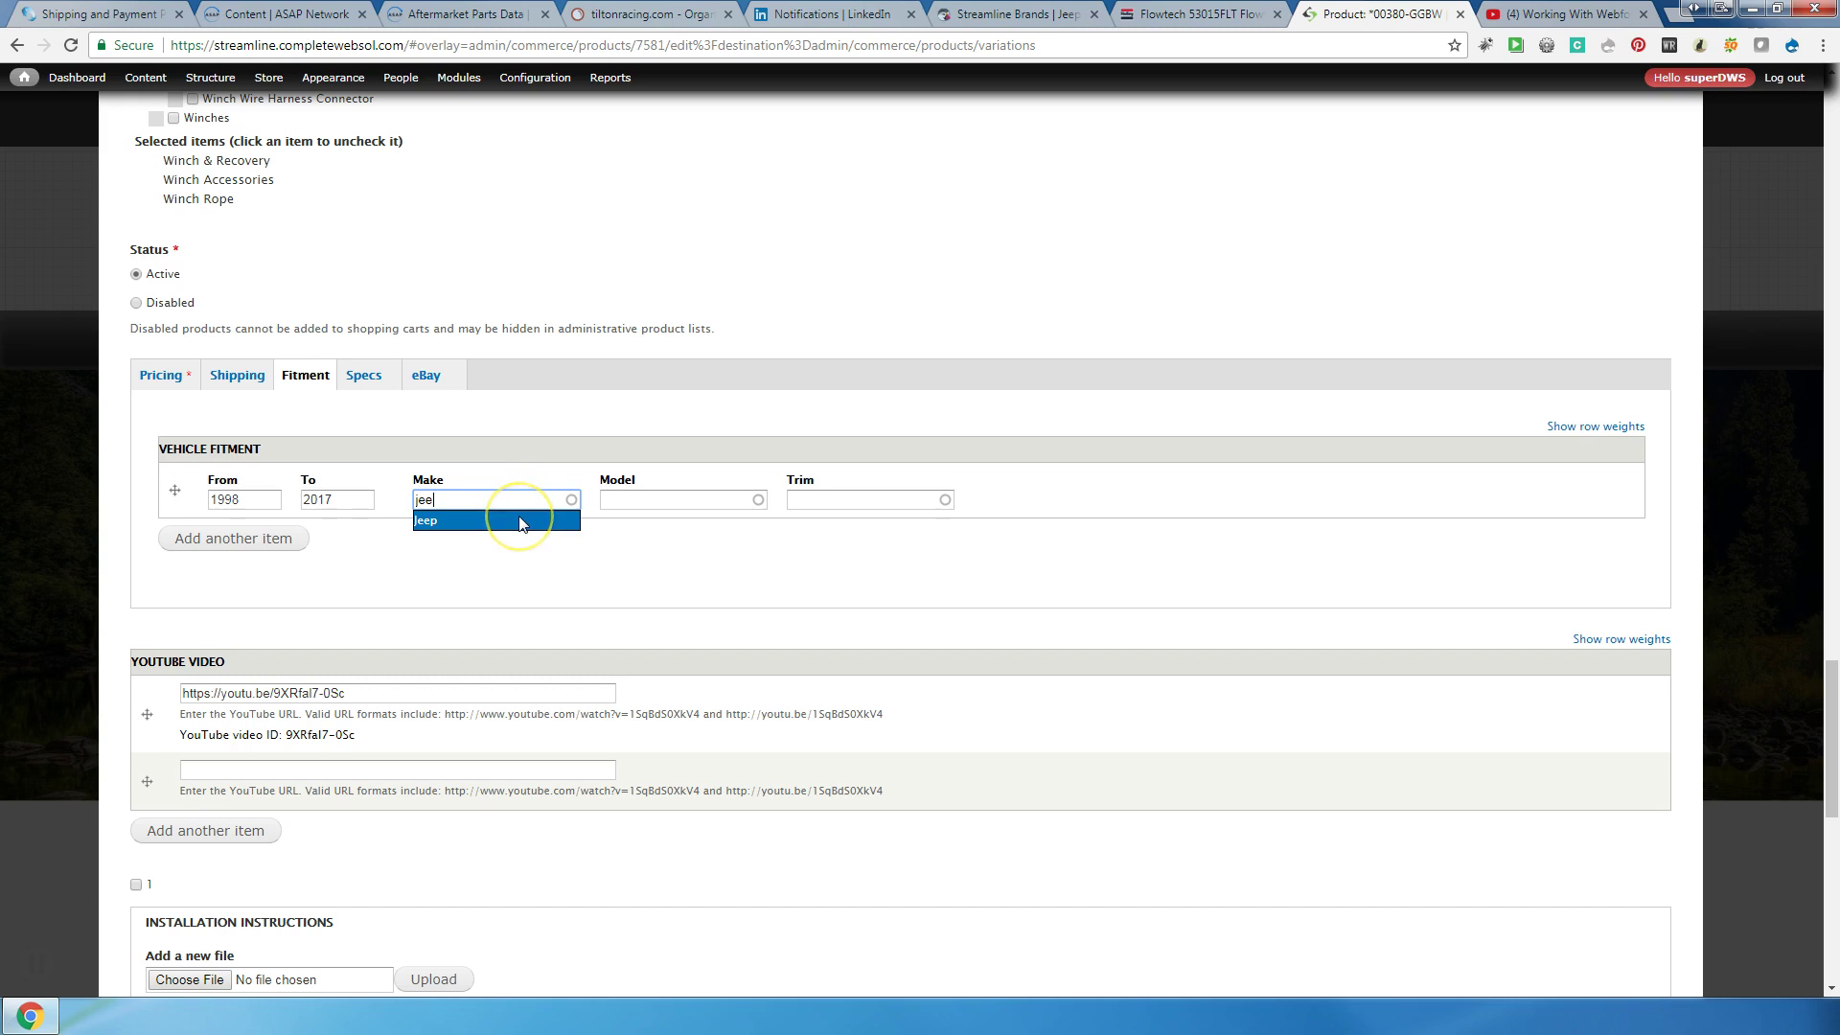
Step: Set the vehicle fitment make to the suggested entry Dodge
{"action": "left_click_drag", "start_coordinate": [439, 500], "coordinate": [409, 500]}
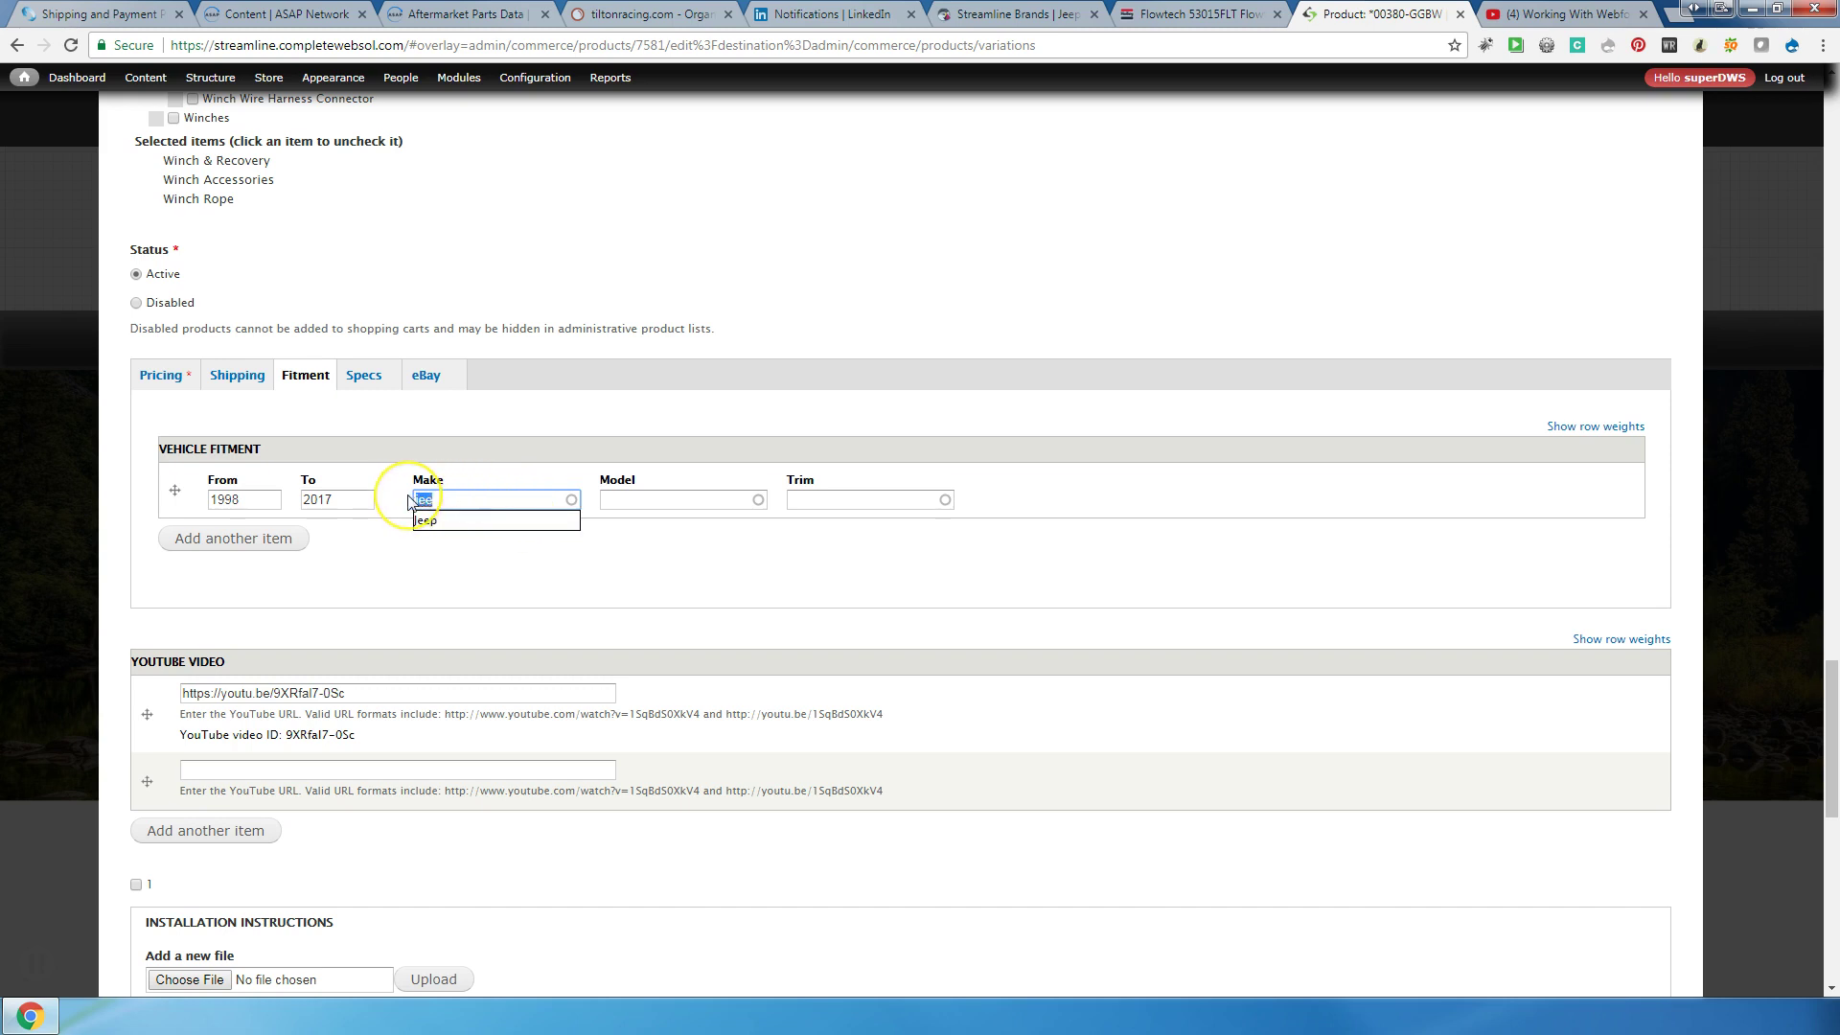
{"action": "type", "text": "dod"}
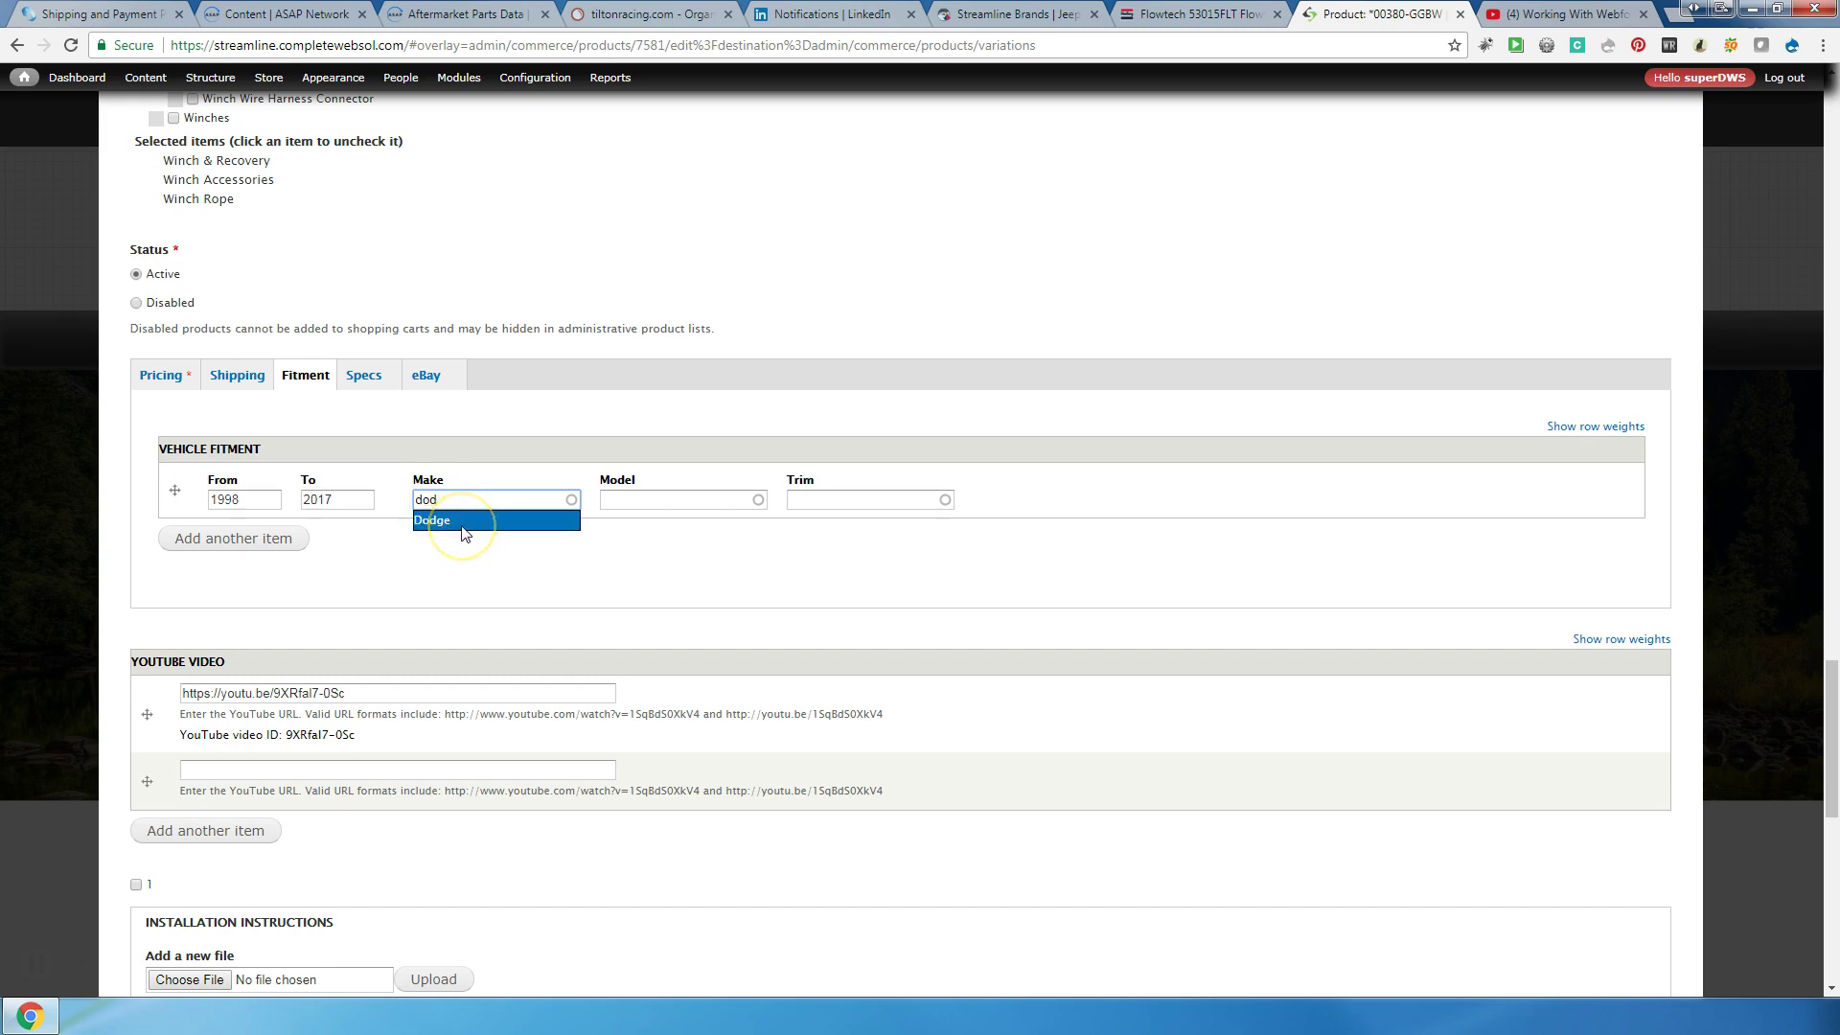
{"action": "left_click", "coordinate": [461, 532]}
{"action": "left_click", "coordinate": [476, 553]}
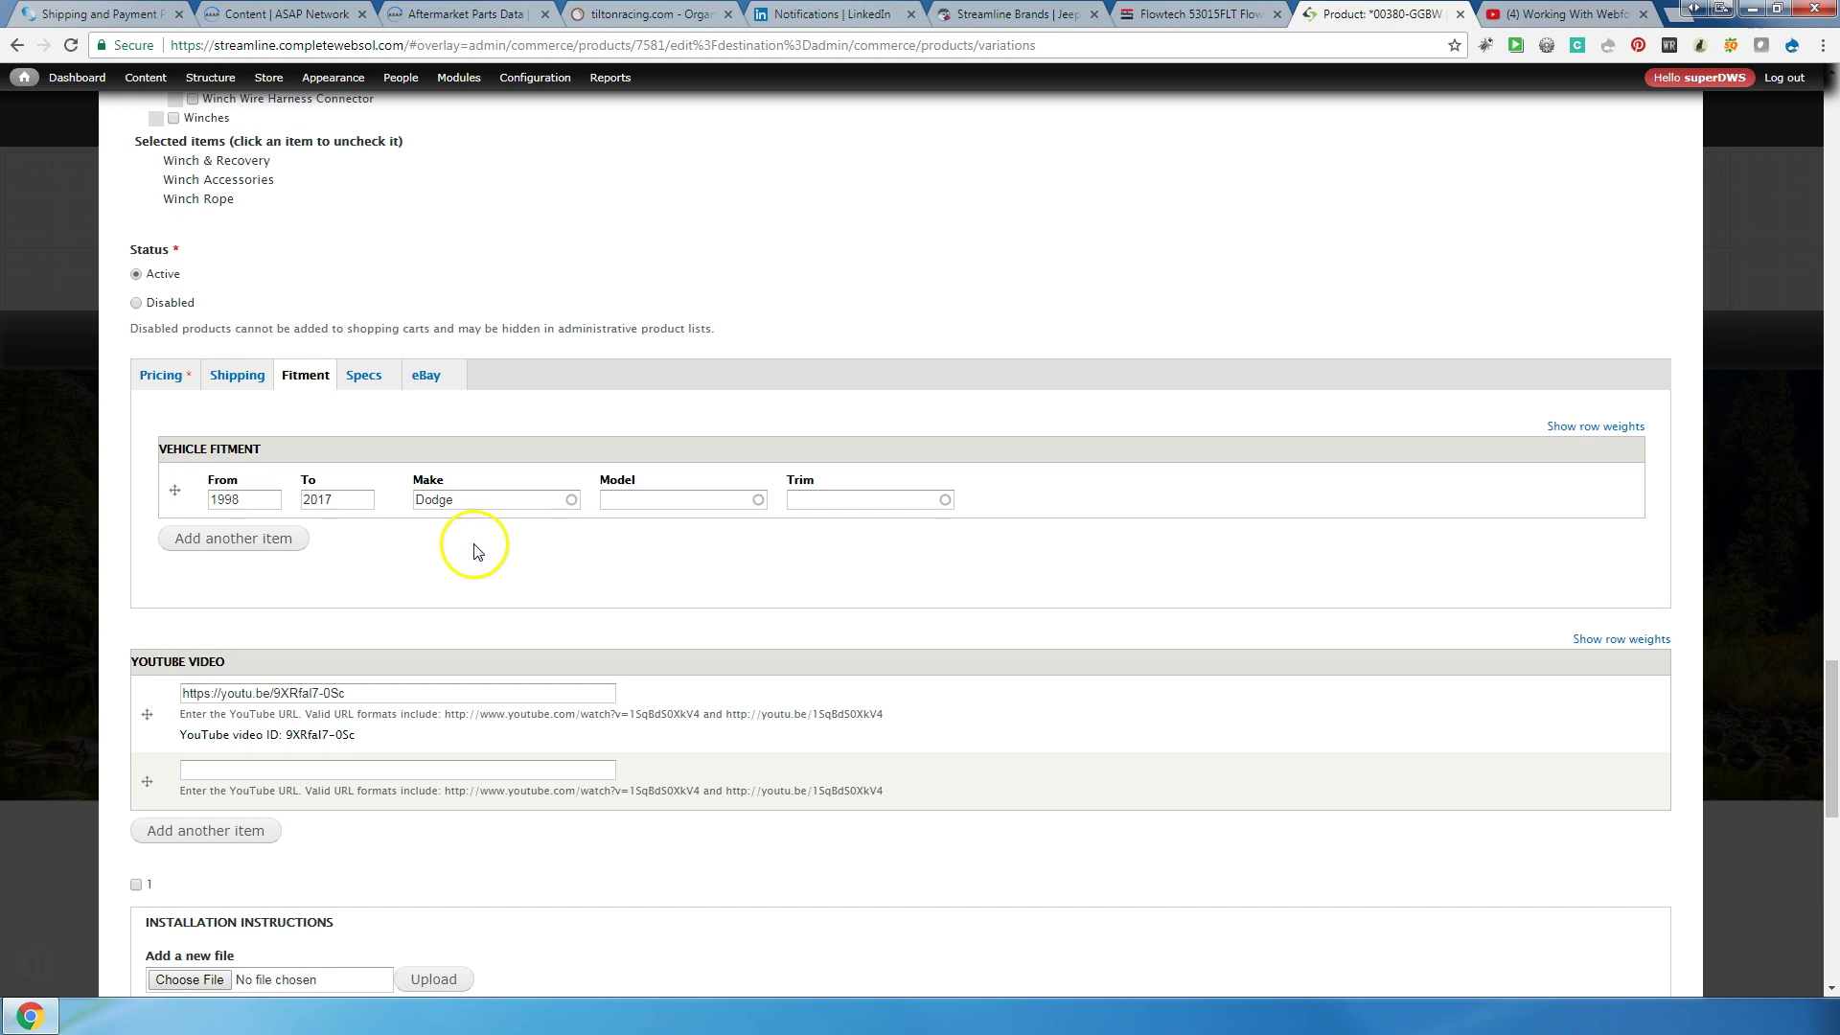
{"action": "left_click", "coordinate": [473, 502]}
Step: Set the vehicle fitment model to Ram 1500 and leave the trim empty
{"action": "left_click", "coordinate": [610, 499]}
{"action": "type", "text": "col"}
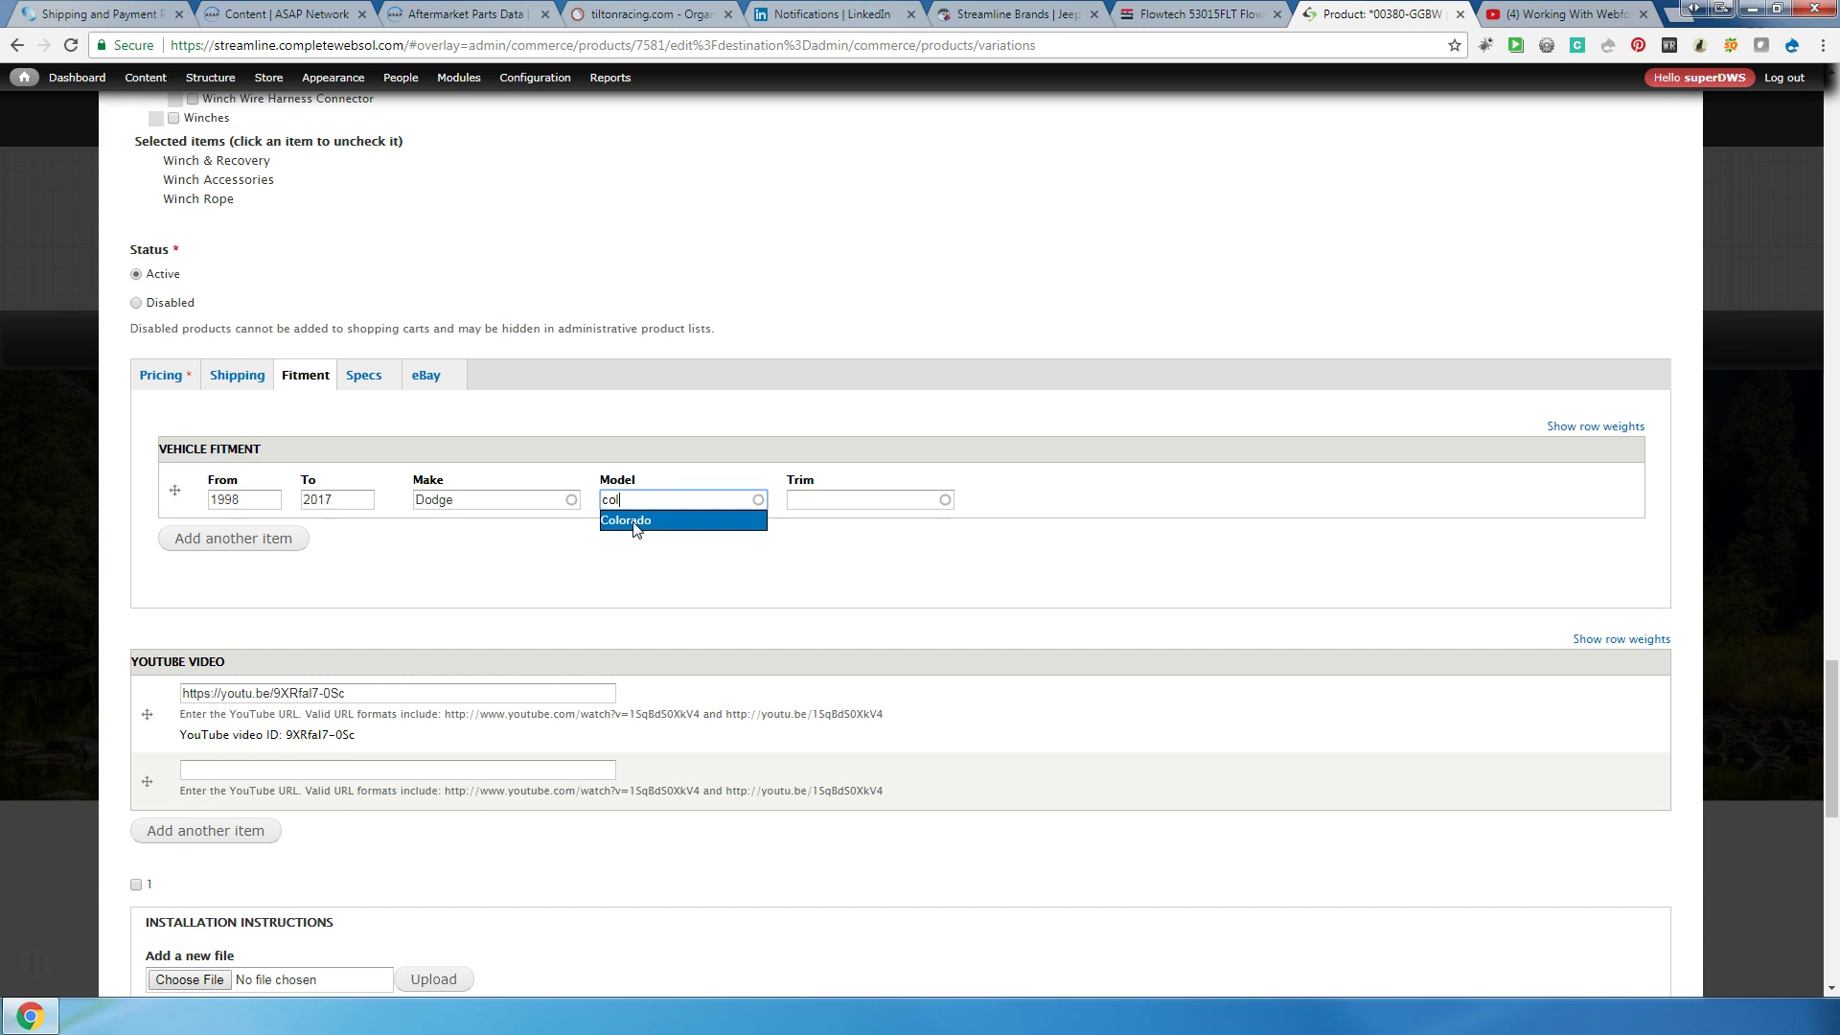
{"action": "double_click", "coordinate": [601, 502]}
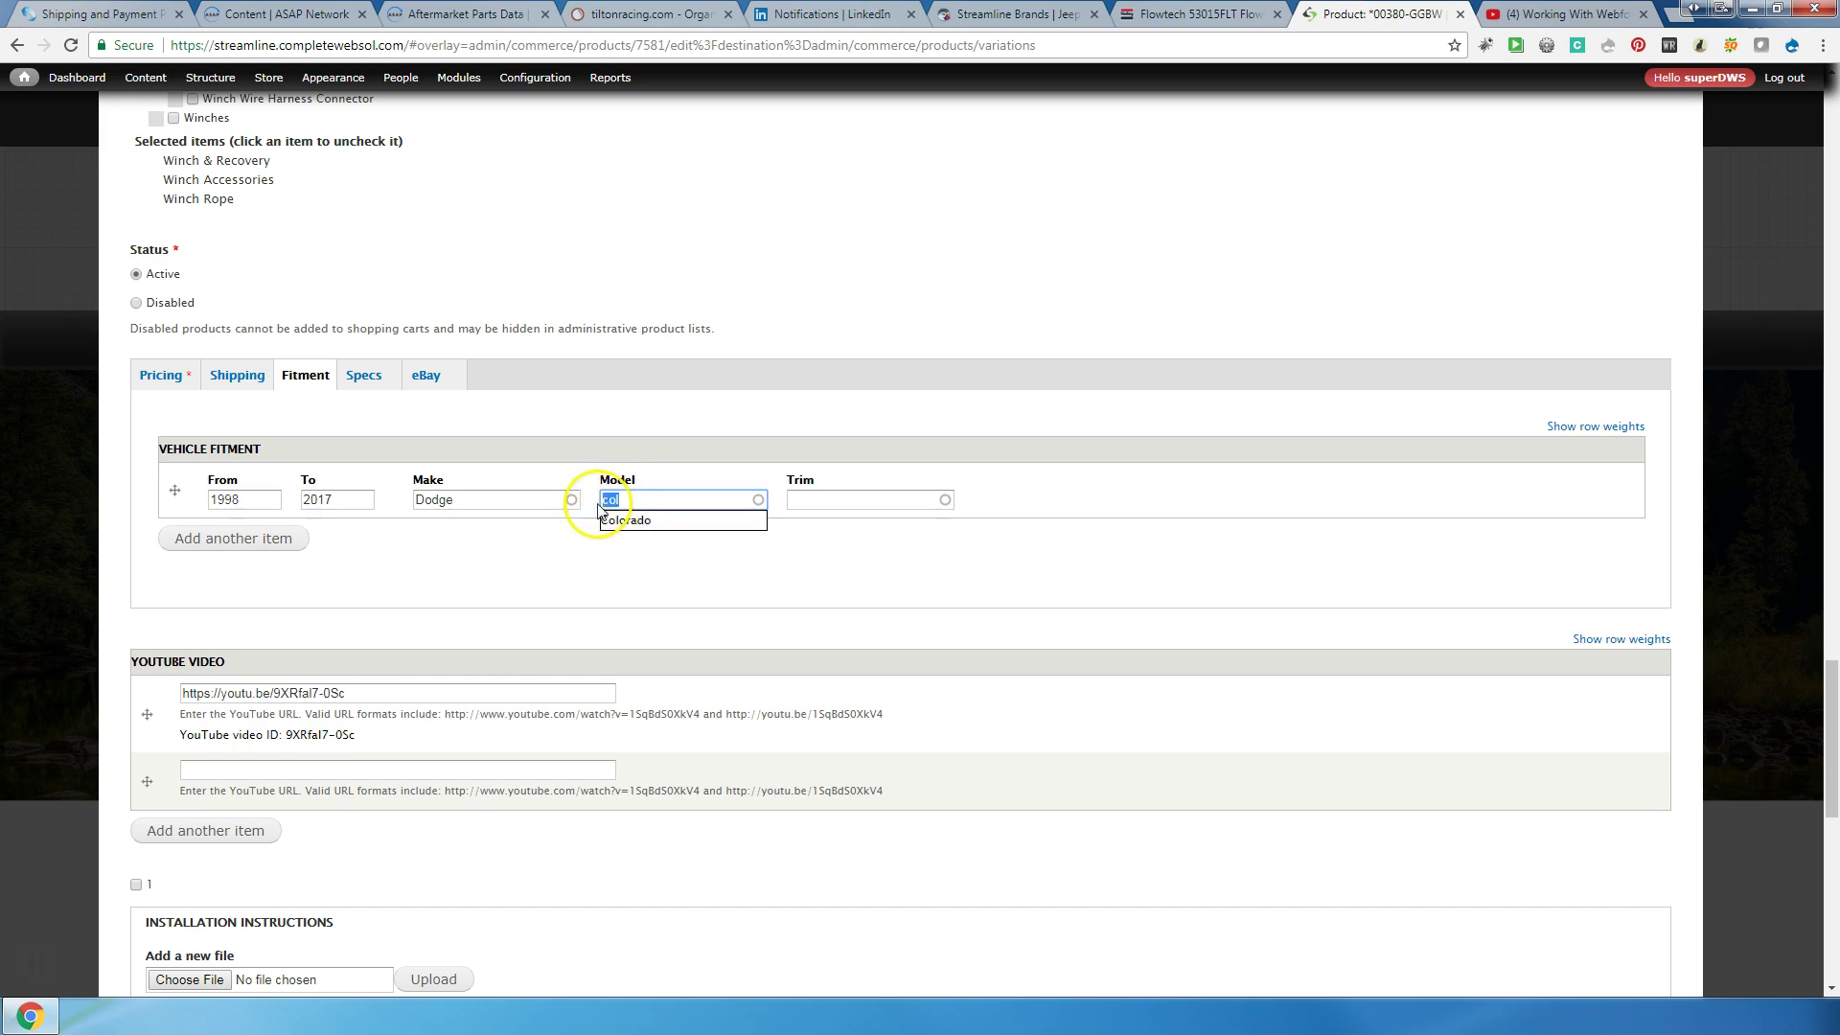
{"action": "type", "text": "ram"}
{"action": "left_click", "coordinate": [605, 526]}
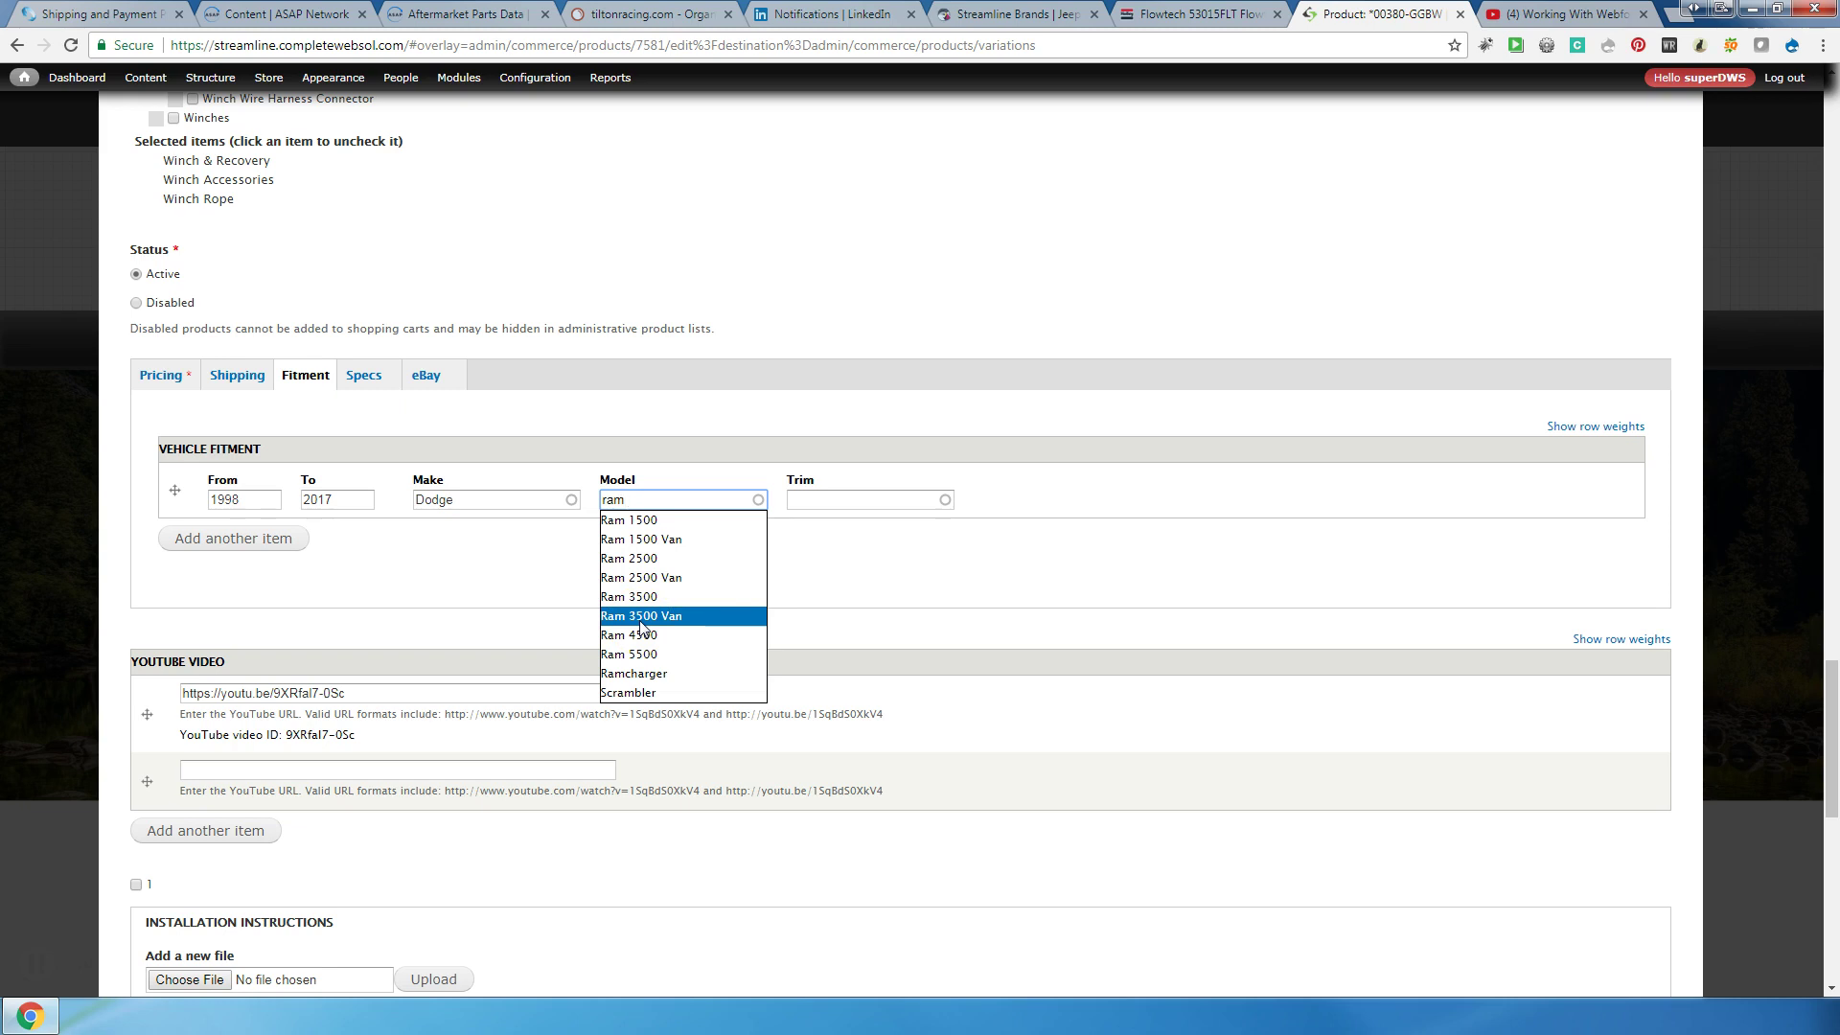
{"action": "left_click", "coordinate": [672, 527]}
{"action": "left_click", "coordinate": [834, 507]}
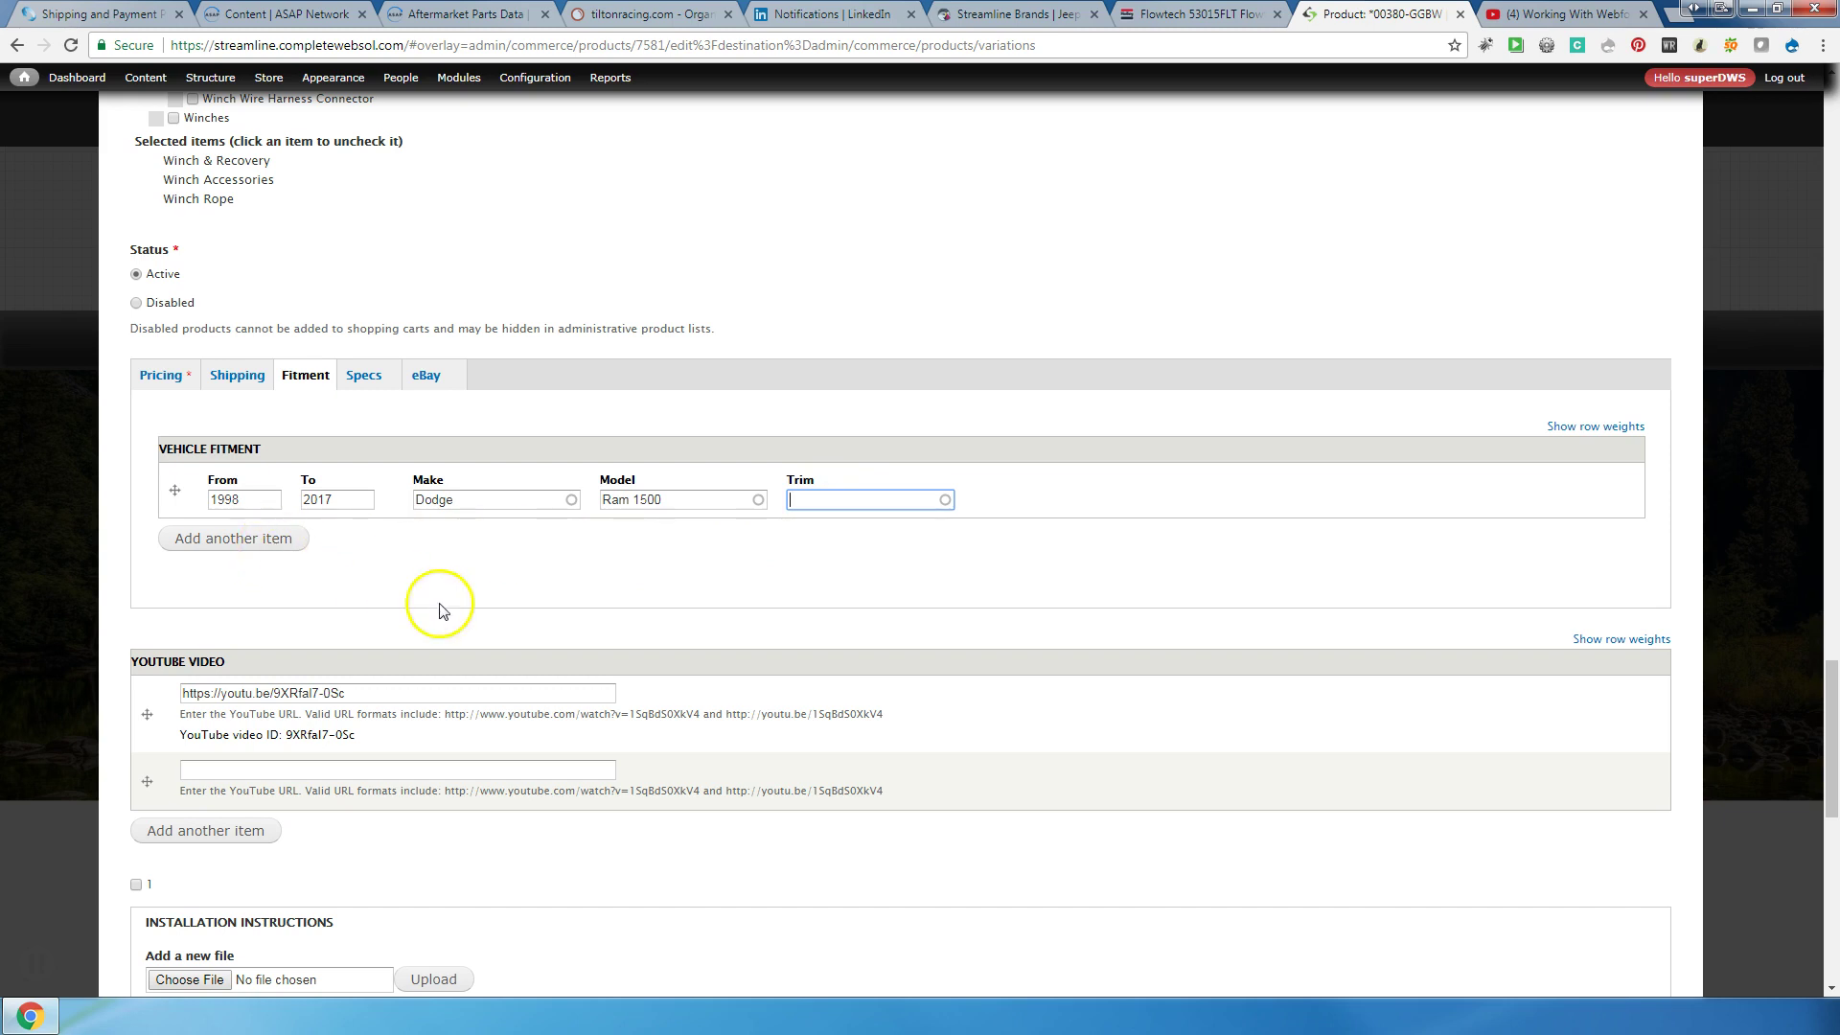
Step: Save the product with its new image order and vehicle fitment
{"action": "left_click_drag", "start_coordinate": [1828, 709], "coordinate": [1798, 912]}
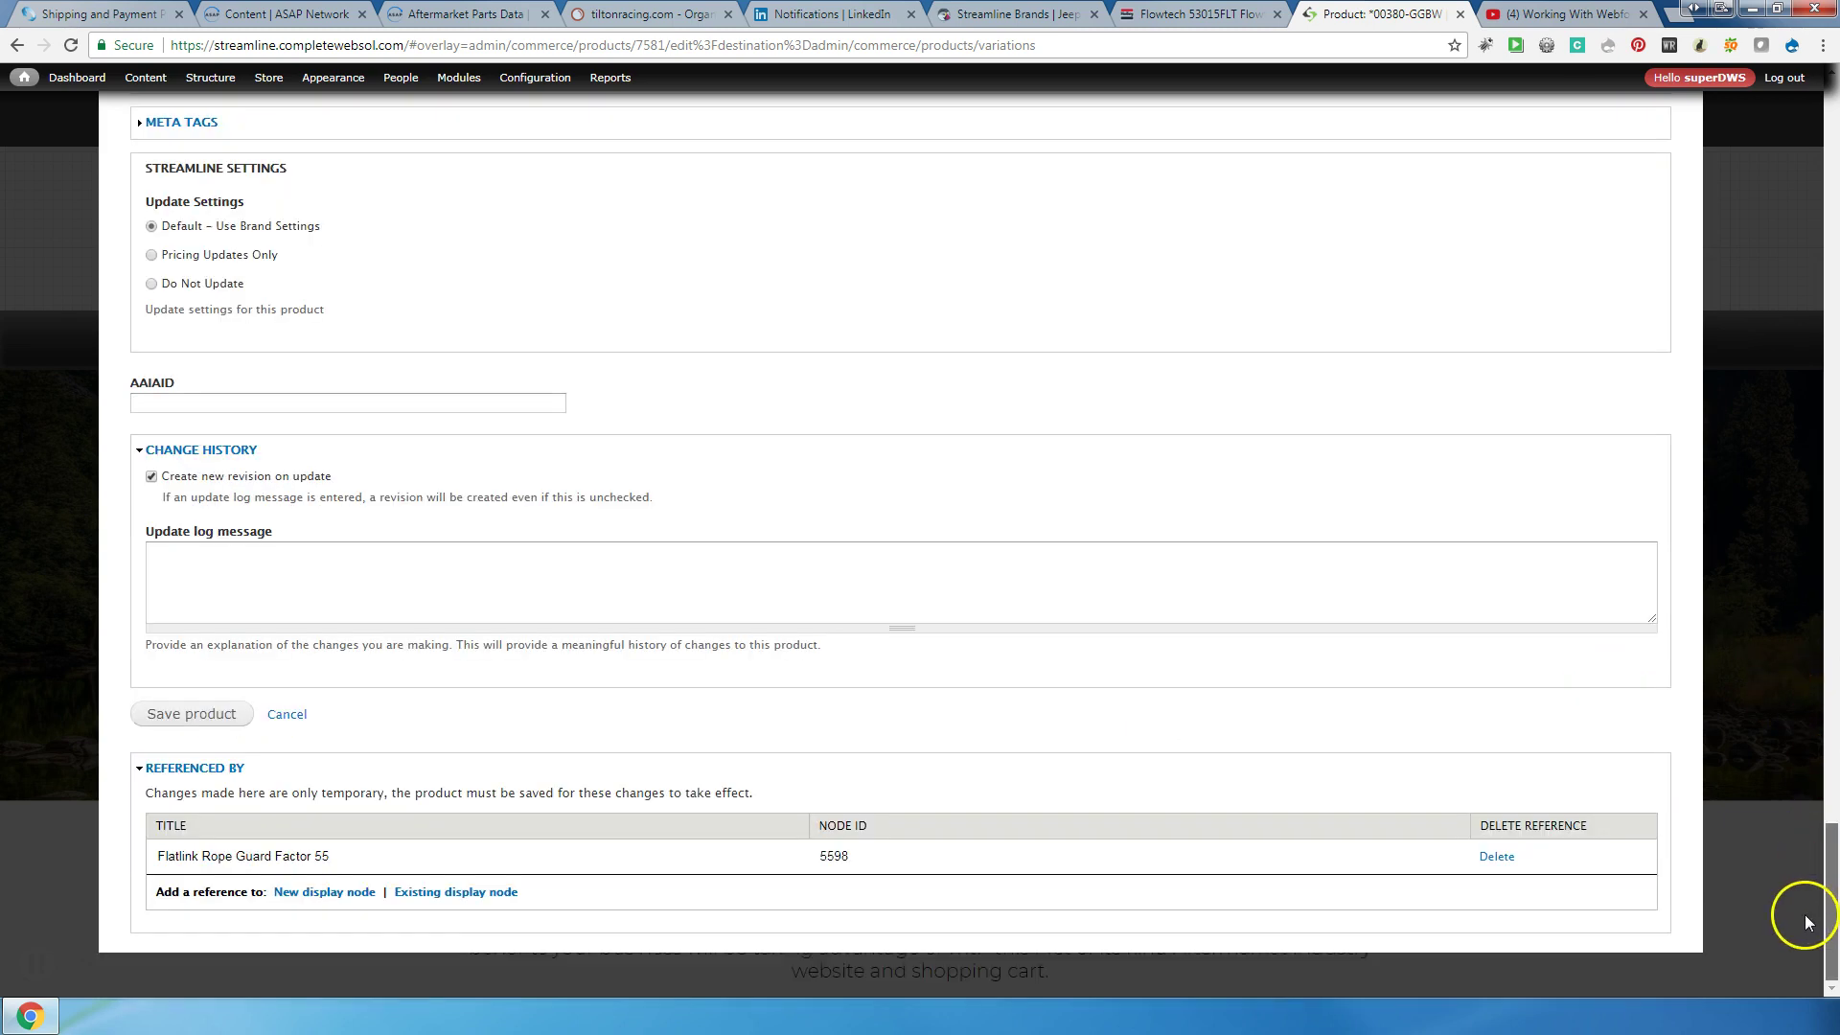
{"action": "left_click", "coordinate": [190, 716]}
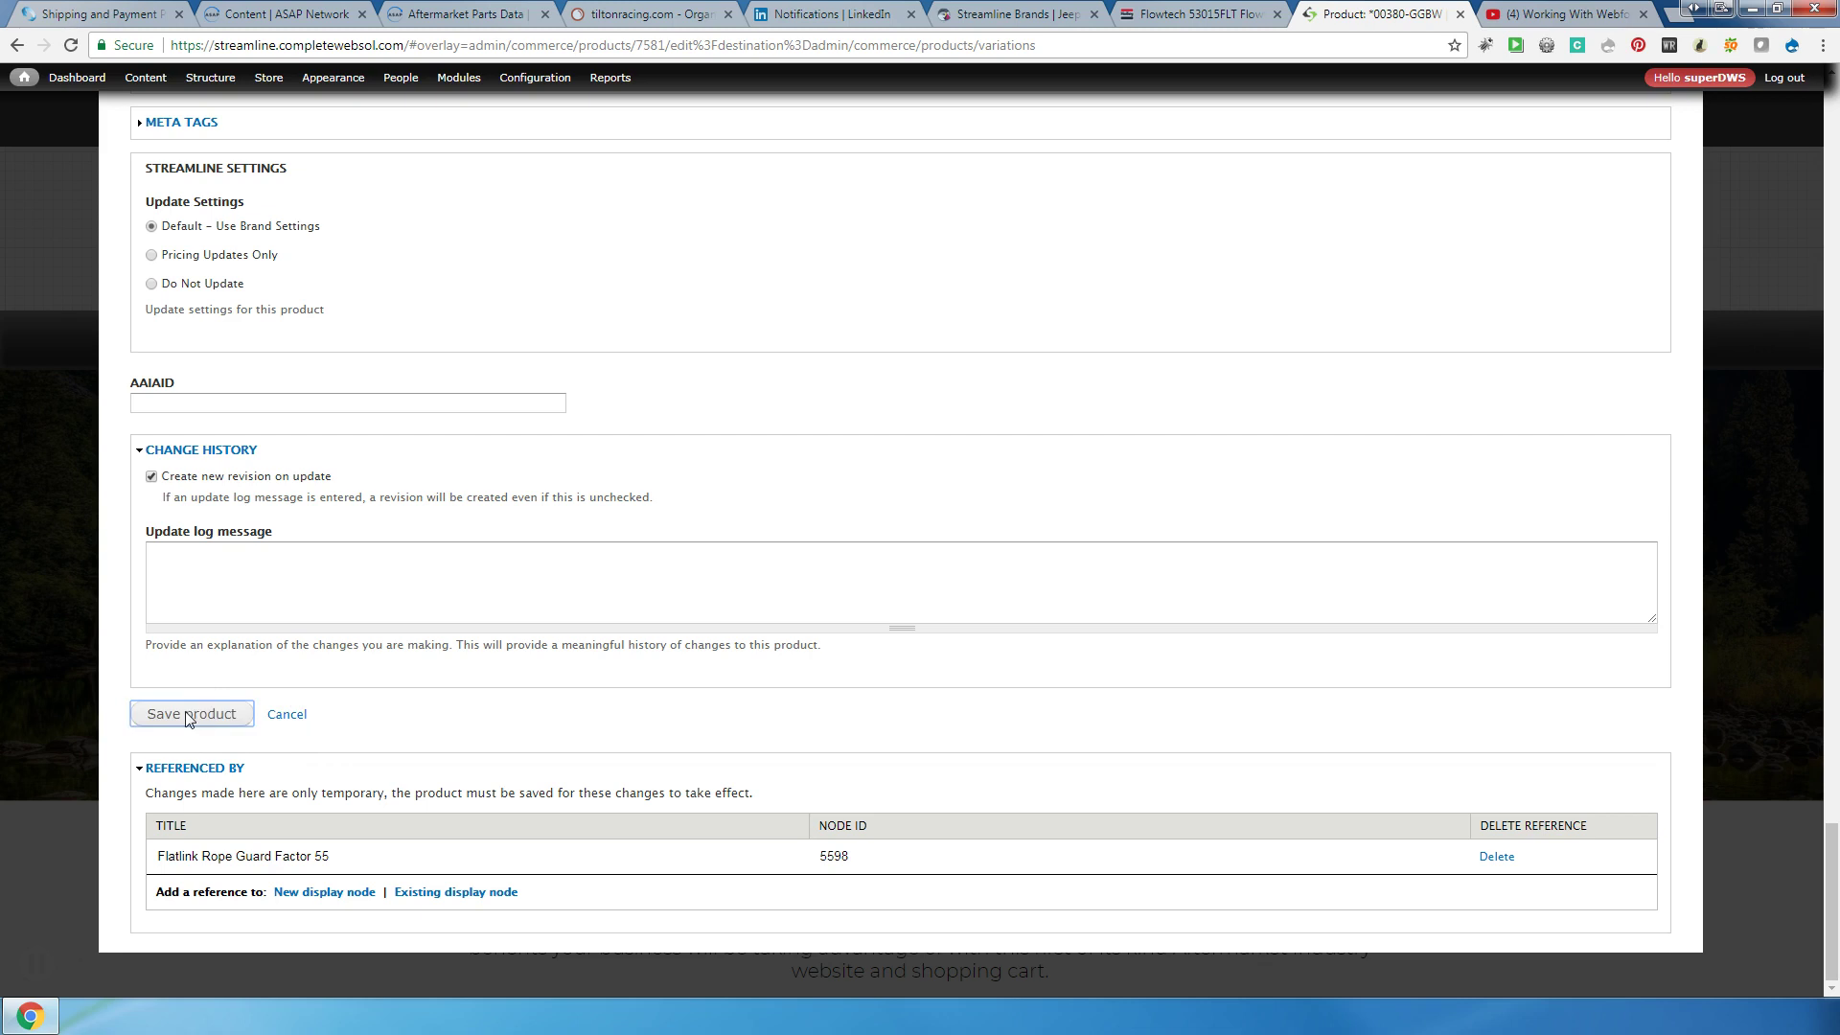
{"action": "left_click", "coordinate": [565, 662]}
{"action": "left_click", "coordinate": [288, 717]}
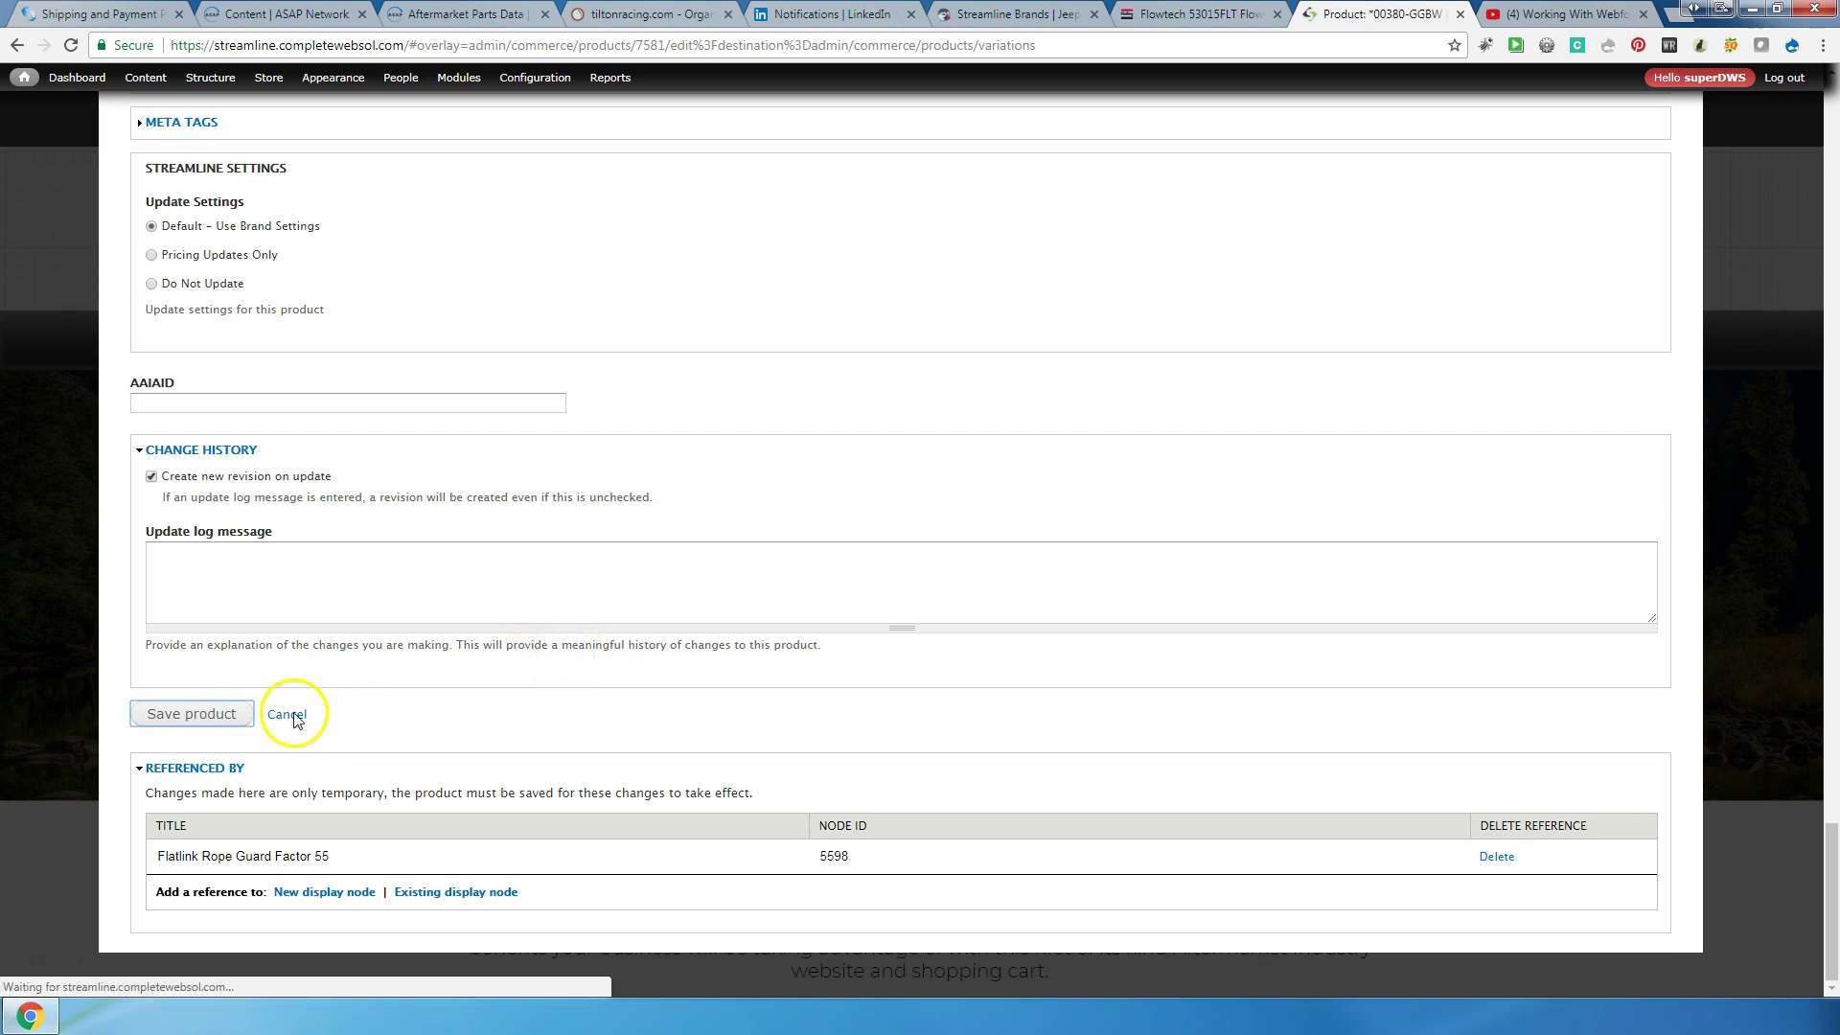
{"action": "left_click", "coordinate": [221, 733]}
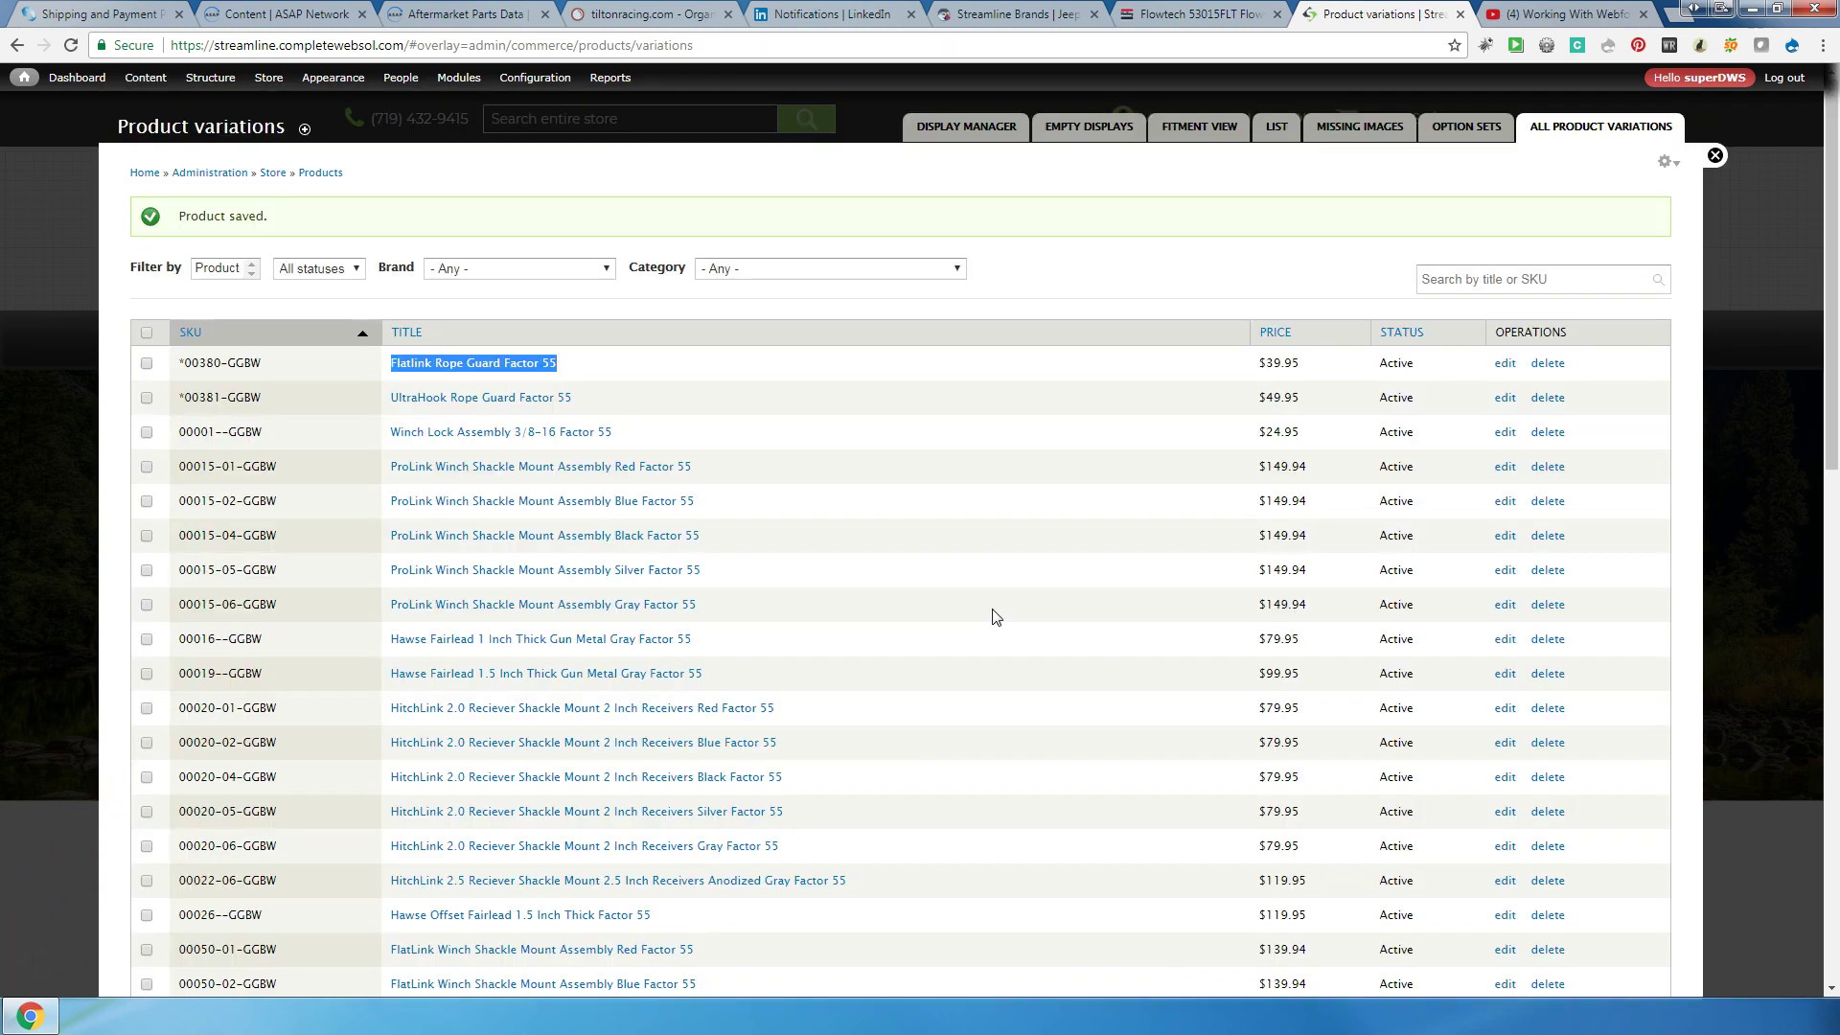
Step: Close the product variations list and search the entire store for "Flatlink Rope Guard Factor 55"
{"action": "left_click", "coordinate": [1714, 156]}
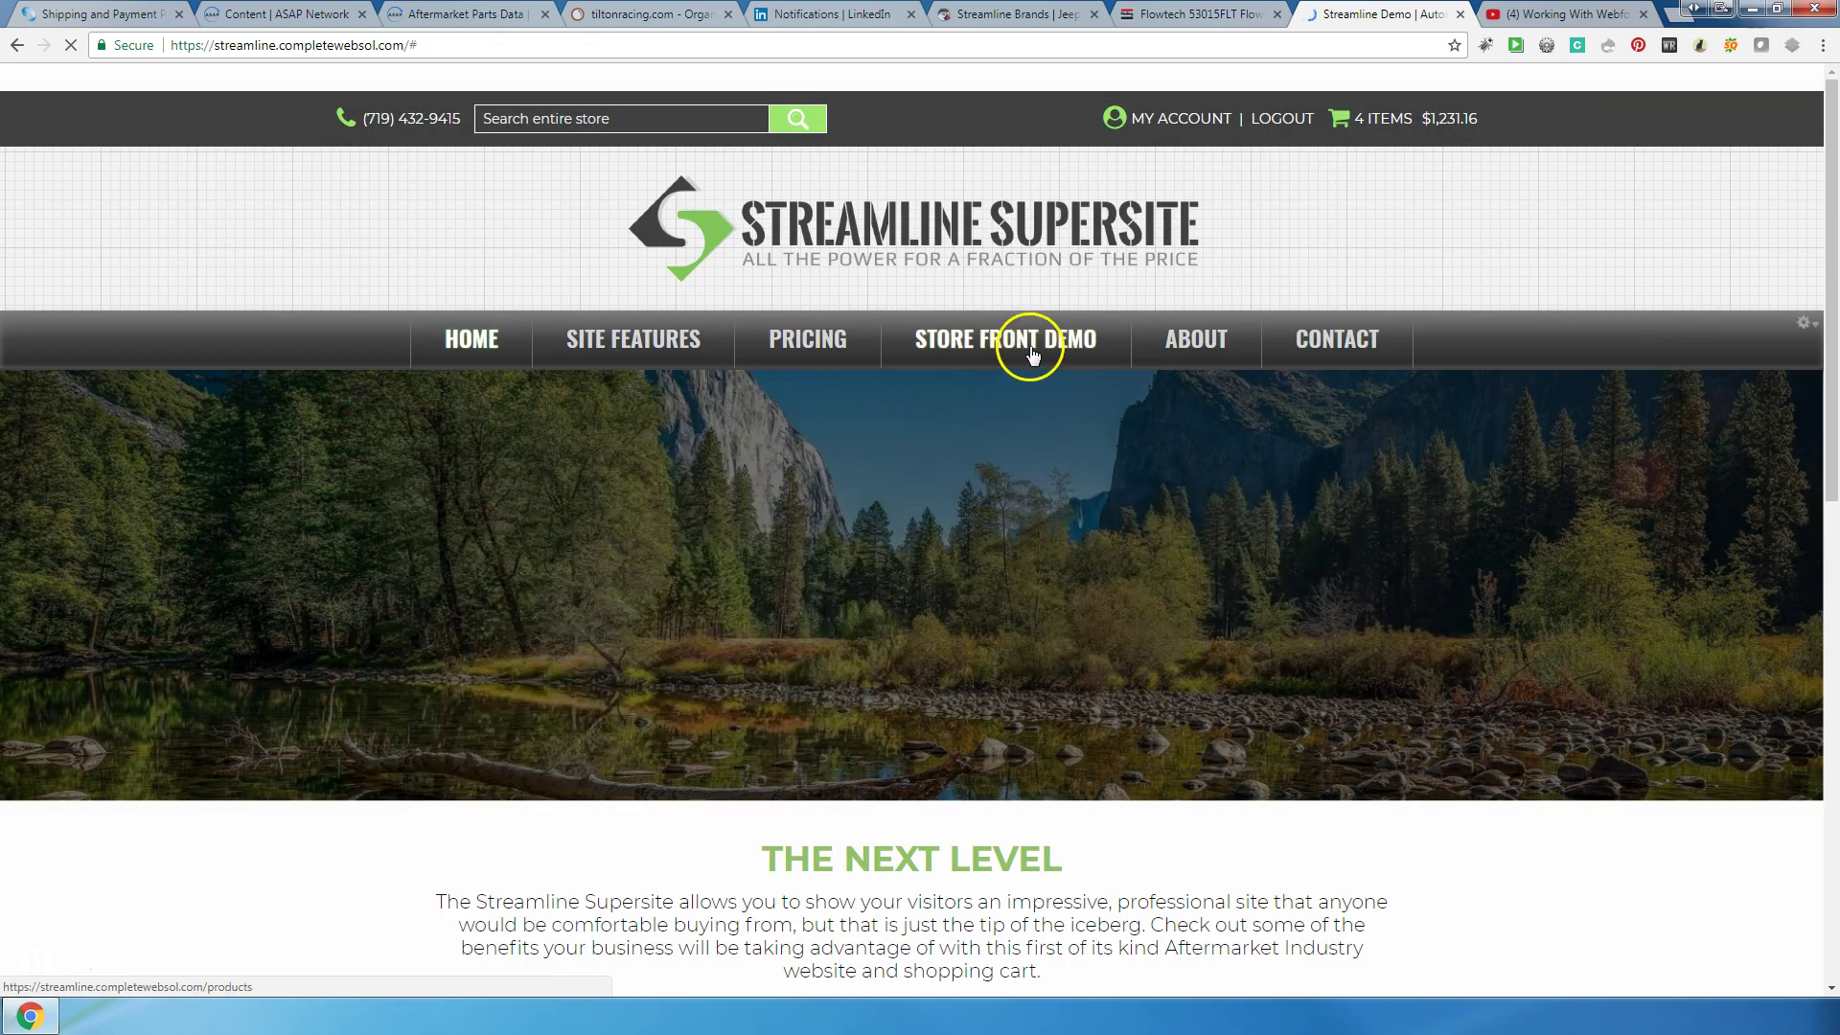
{"action": "left_click", "coordinate": [576, 119]}
{"action": "right_click", "coordinate": [576, 119]}
{"action": "left_click", "coordinate": [623, 234]}
{"action": "left_click", "coordinate": [791, 119]}
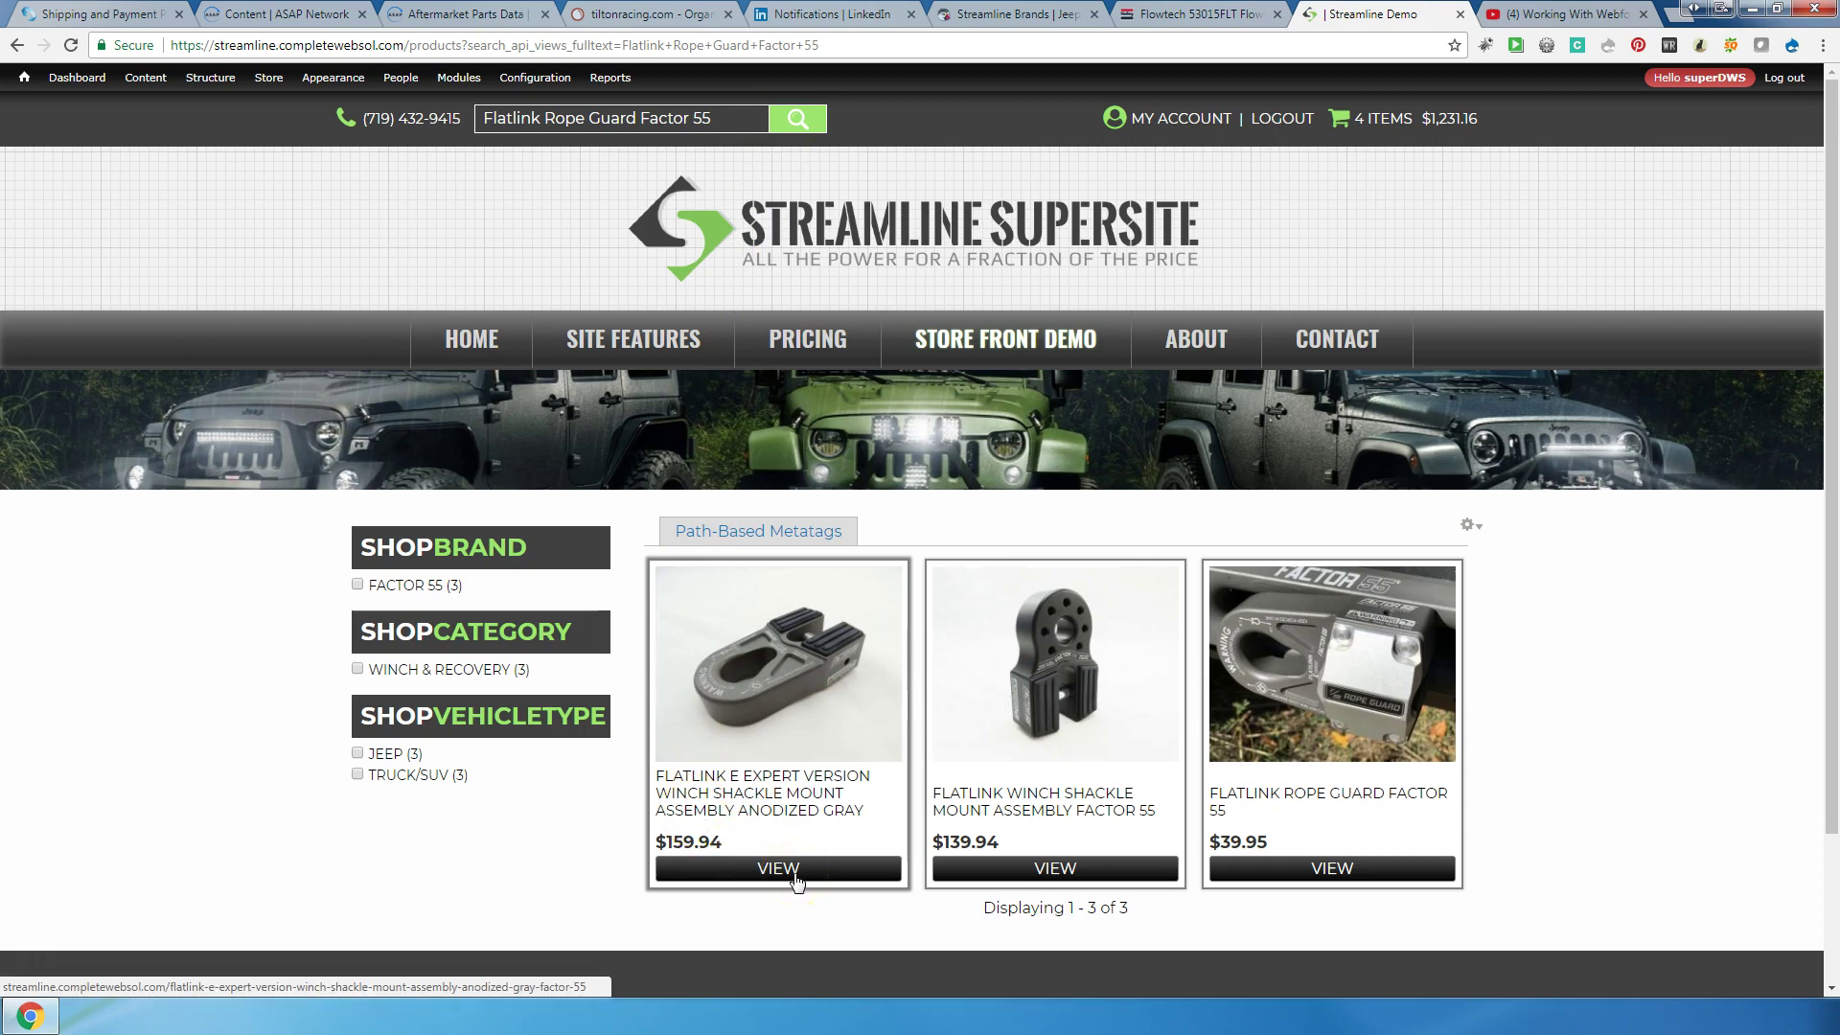
Step: Open the storefront page of the Flatlink Rope Guard Factor 55 and view its vehicle fitment information
{"action": "left_click", "coordinate": [1317, 872]}
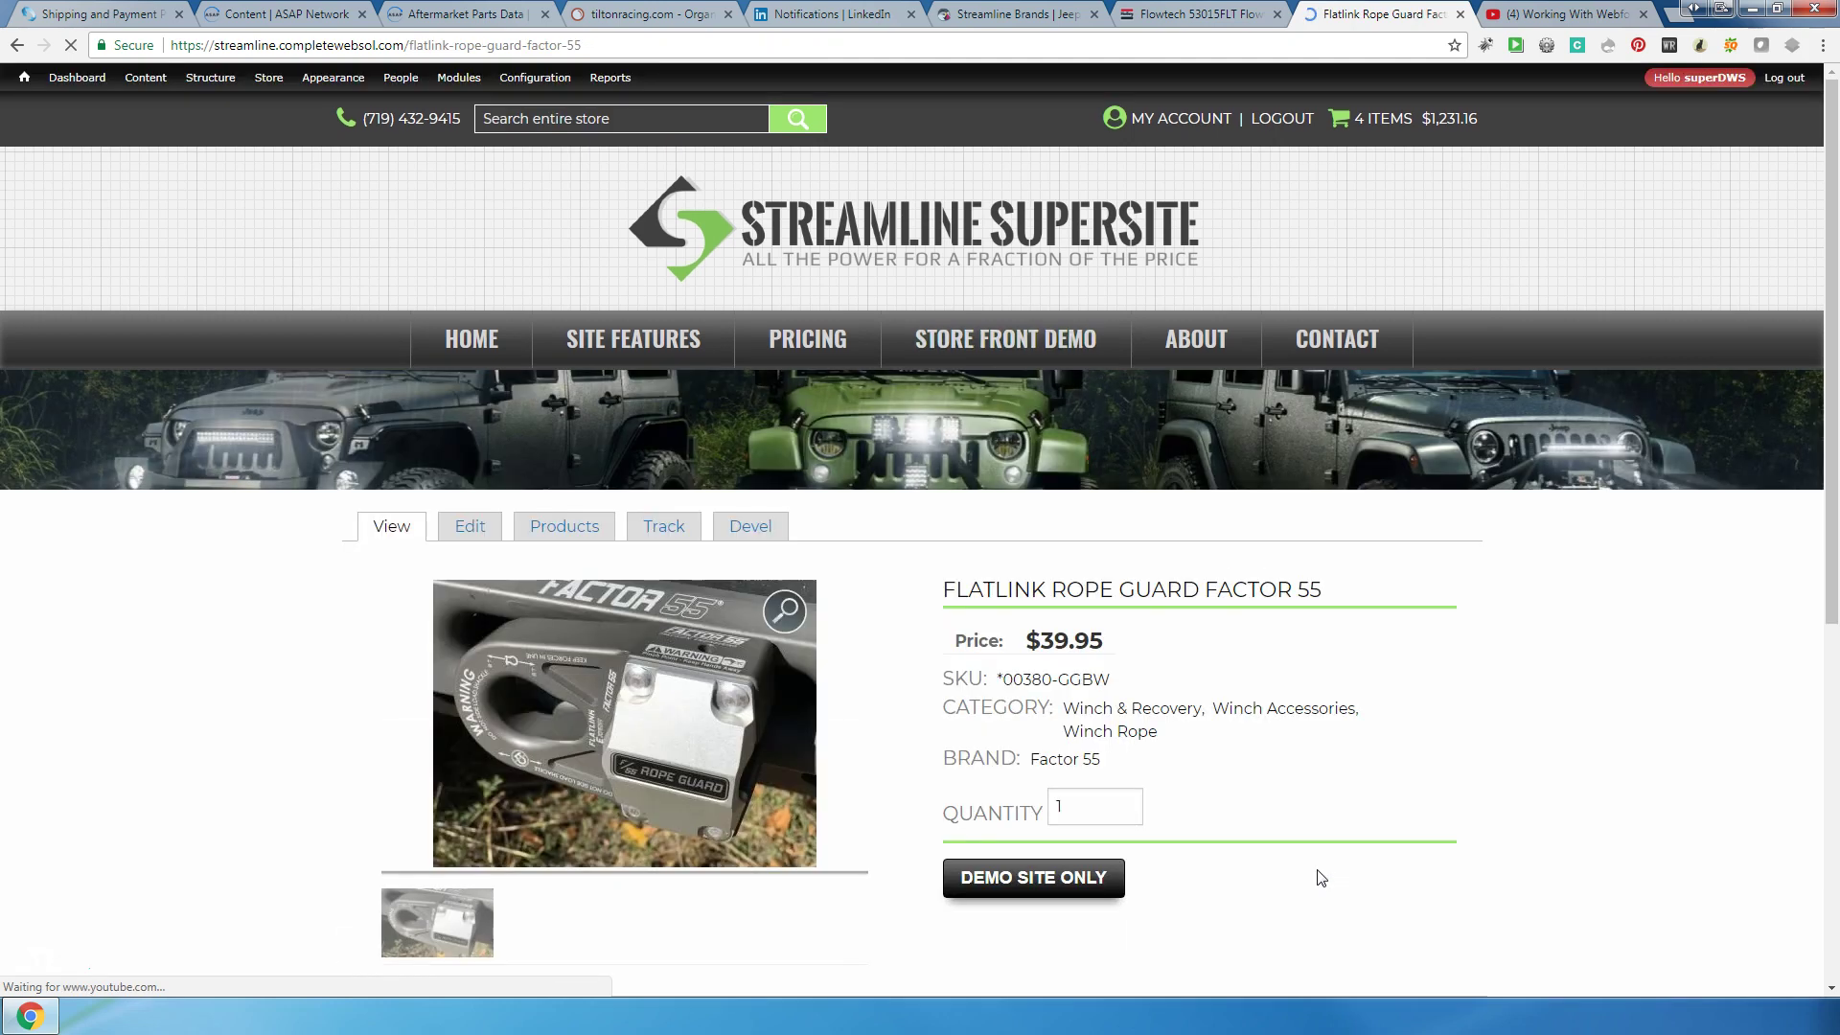
{"action": "scroll", "coordinate": [911, 725], "scroll_direction": "down", "scroll_amount": 3}
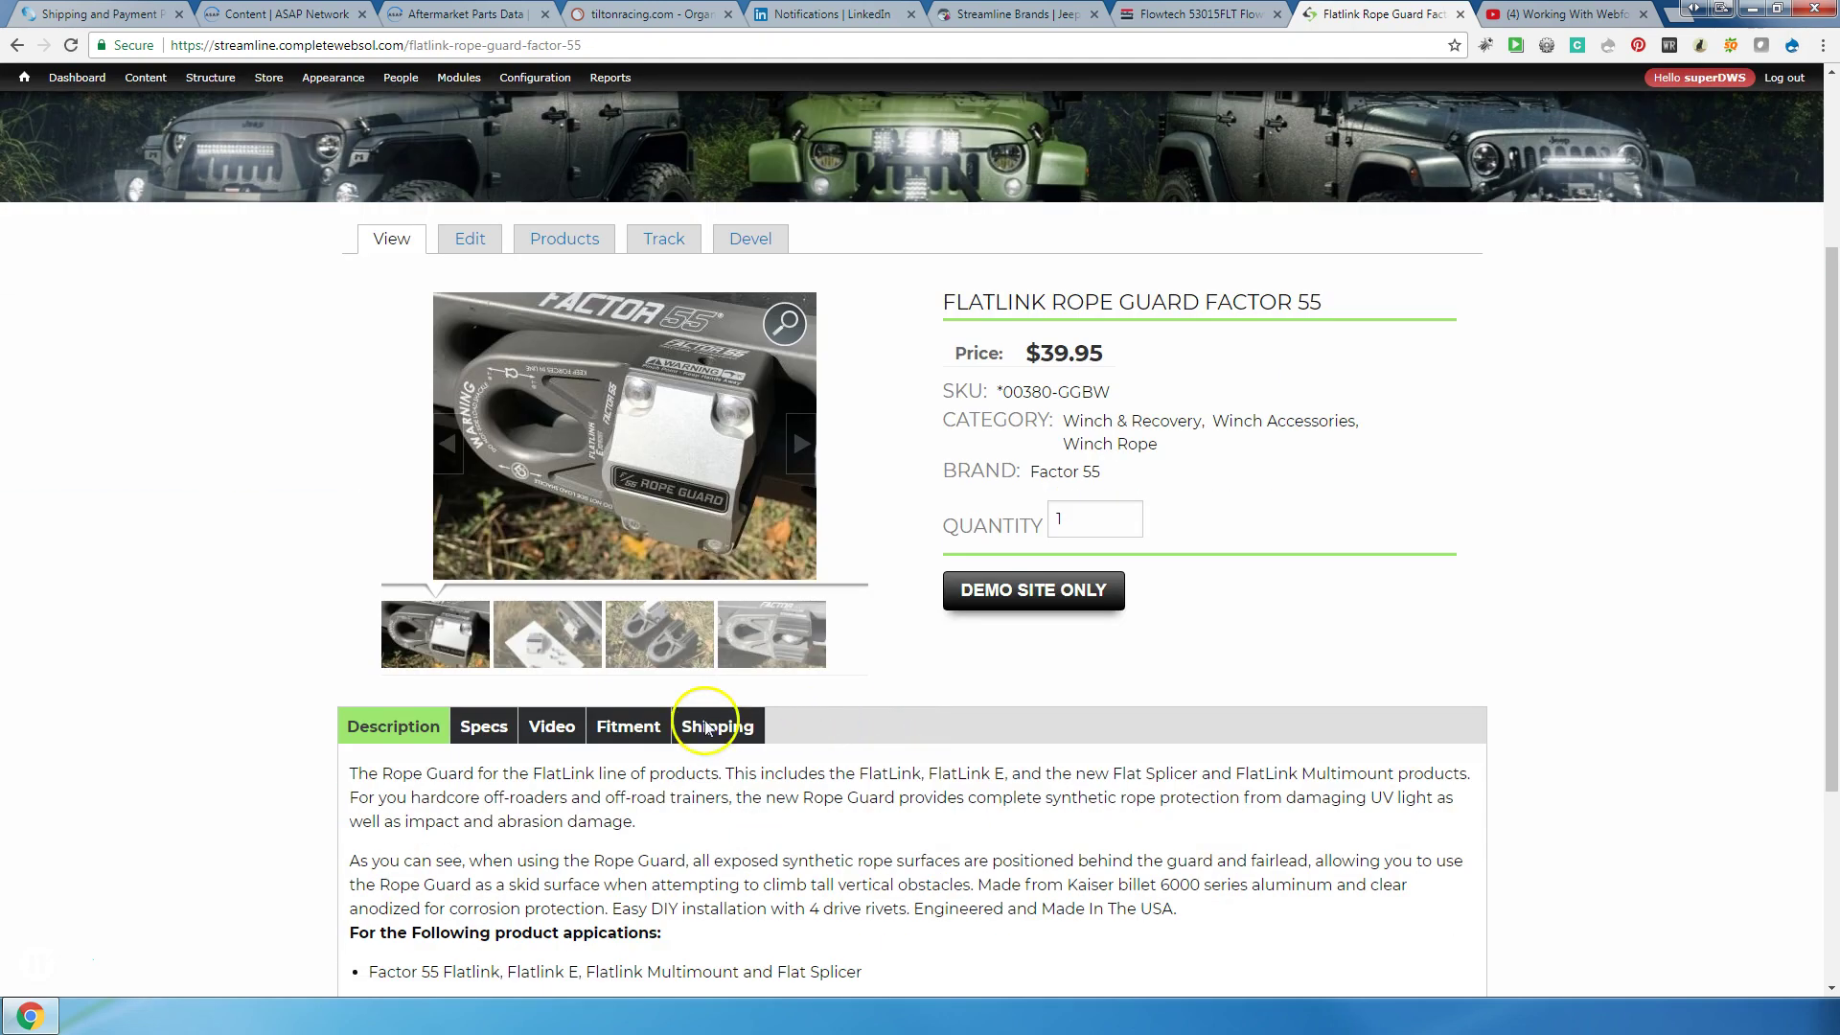
{"action": "left_click", "coordinate": [628, 726]}
{"action": "scroll", "coordinate": [177, 668], "scroll_direction": "down", "scroll_amount": 1}
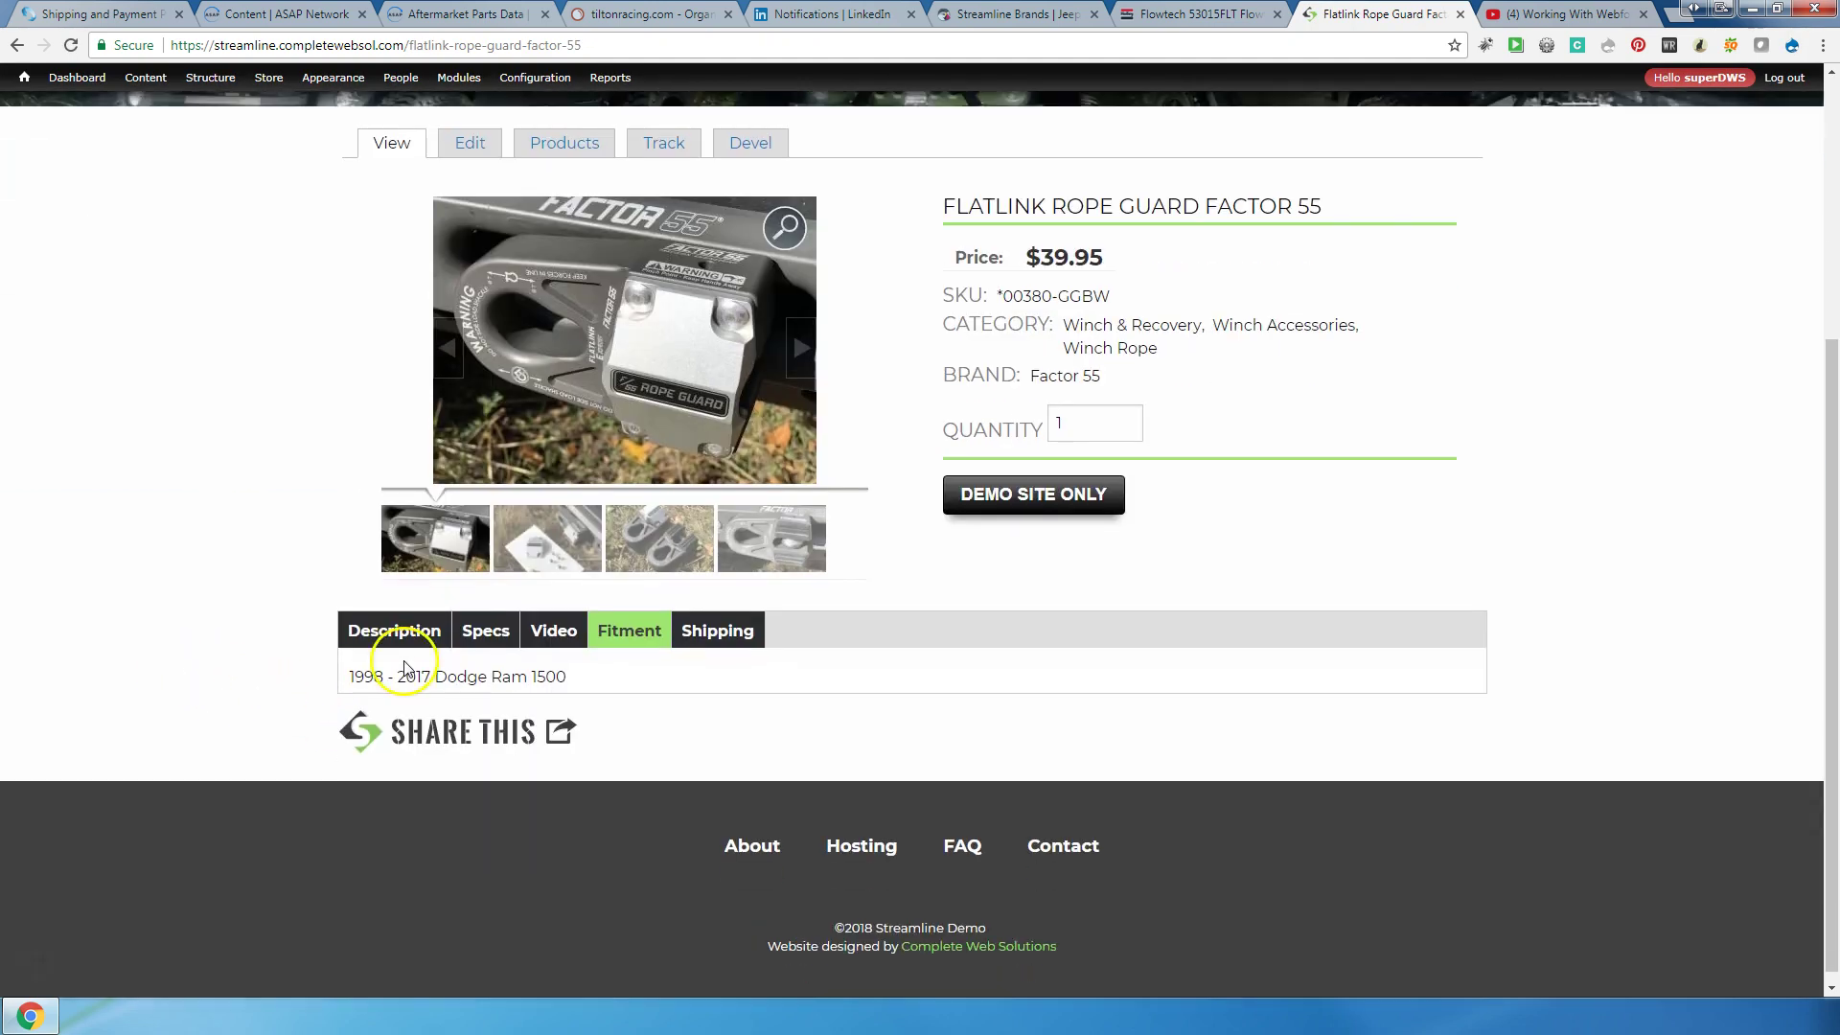
Step: Check the fitment text of the Flatlink Rope Guard Factor 55 on its storefront page, and view its description
{"action": "left_click_drag", "start_coordinate": [579, 683], "coordinate": [336, 681]}
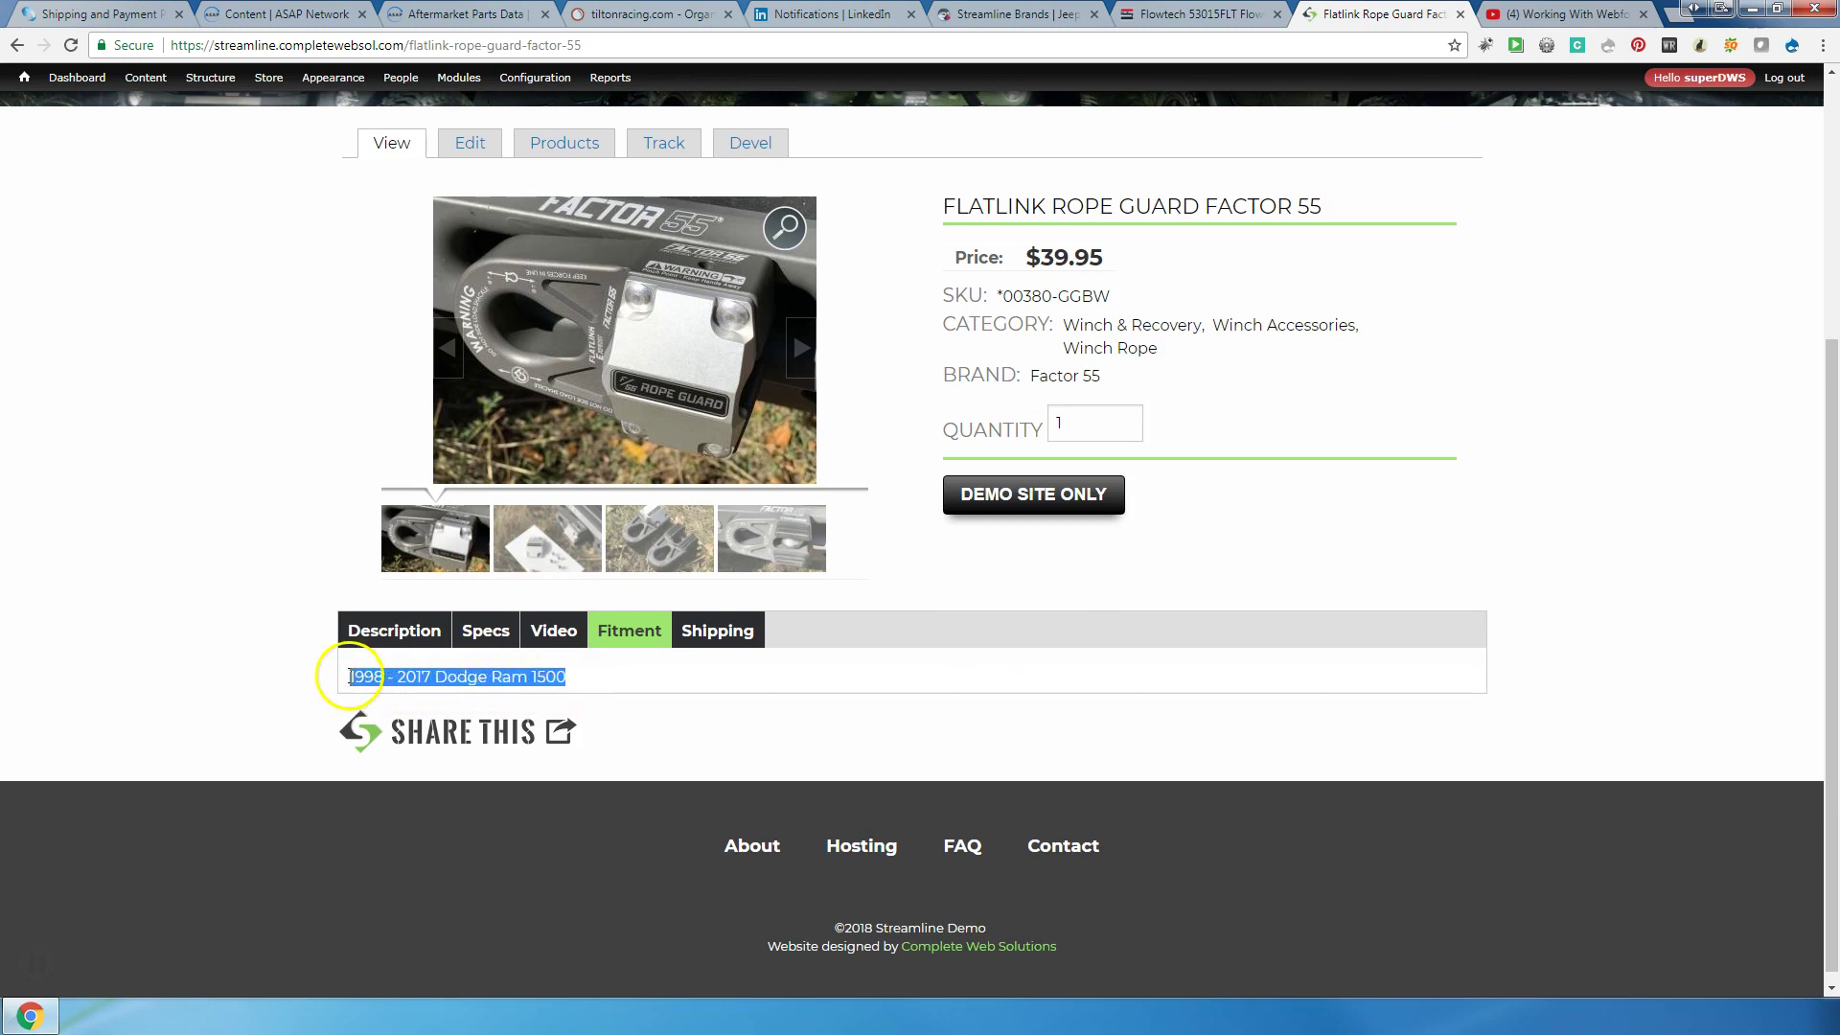
{"action": "left_click", "coordinate": [580, 686]}
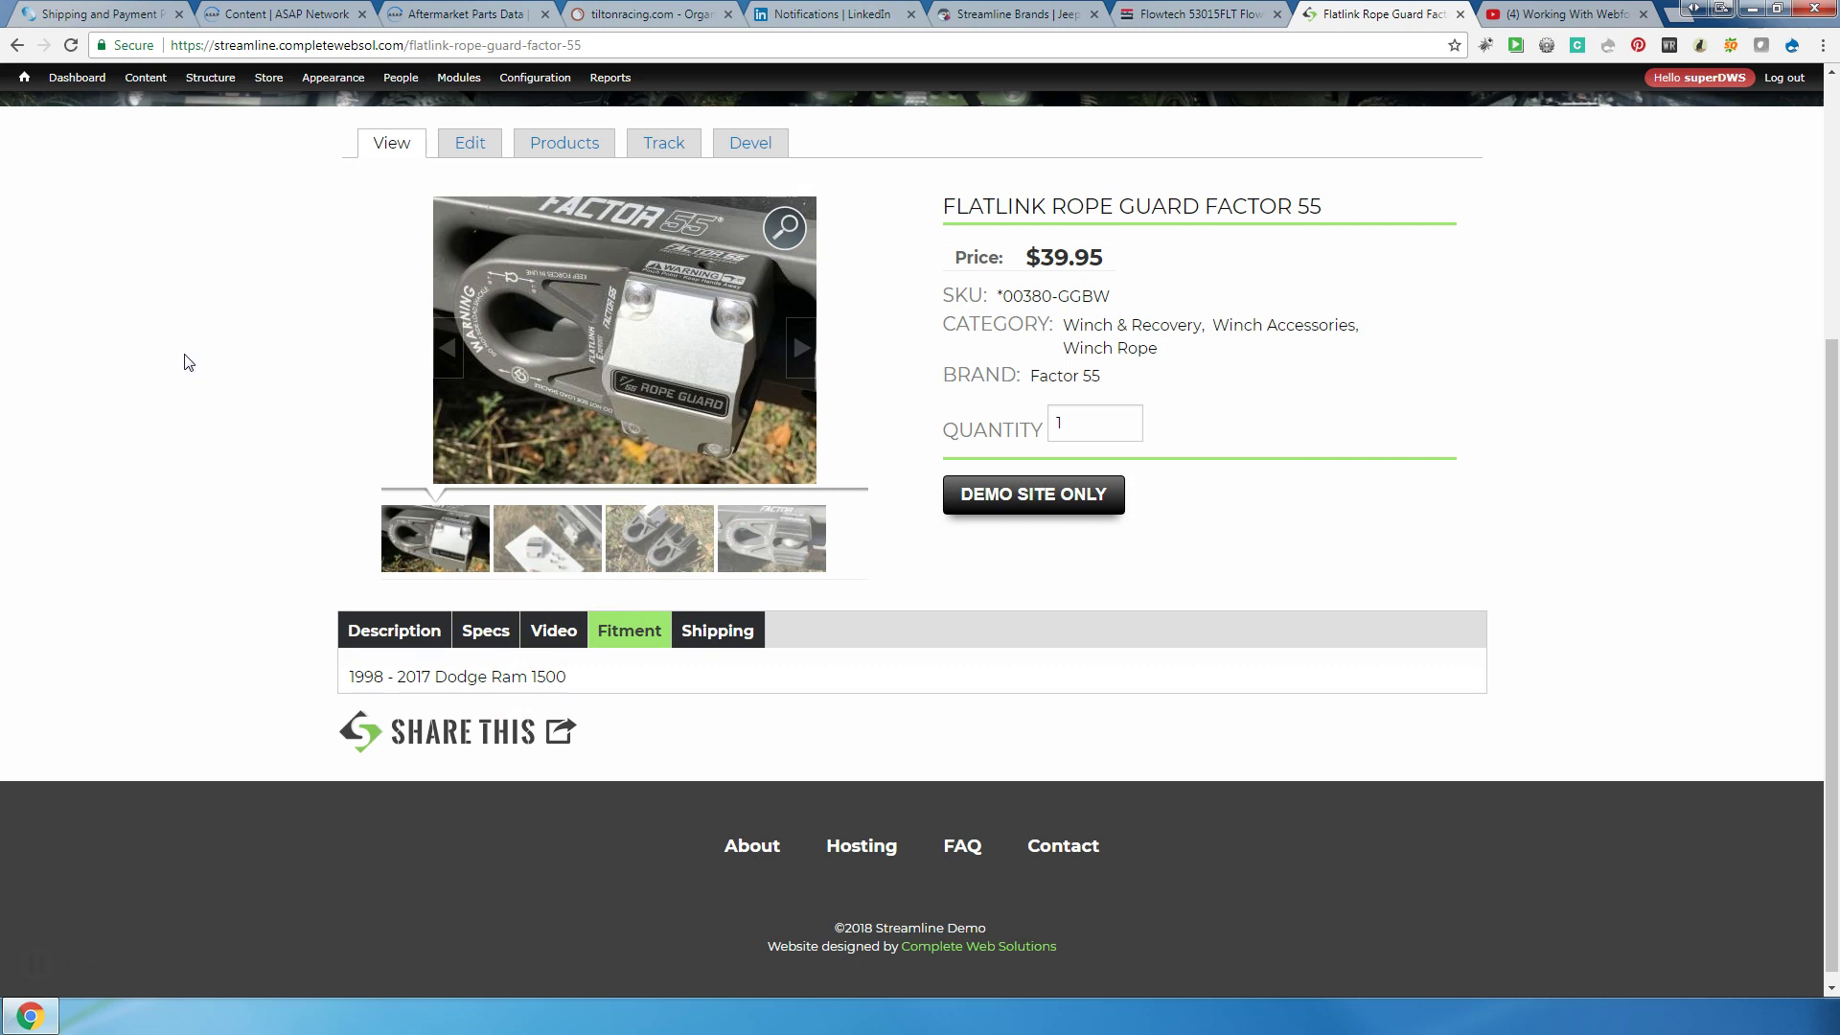
{"action": "left_click", "coordinate": [367, 630]}
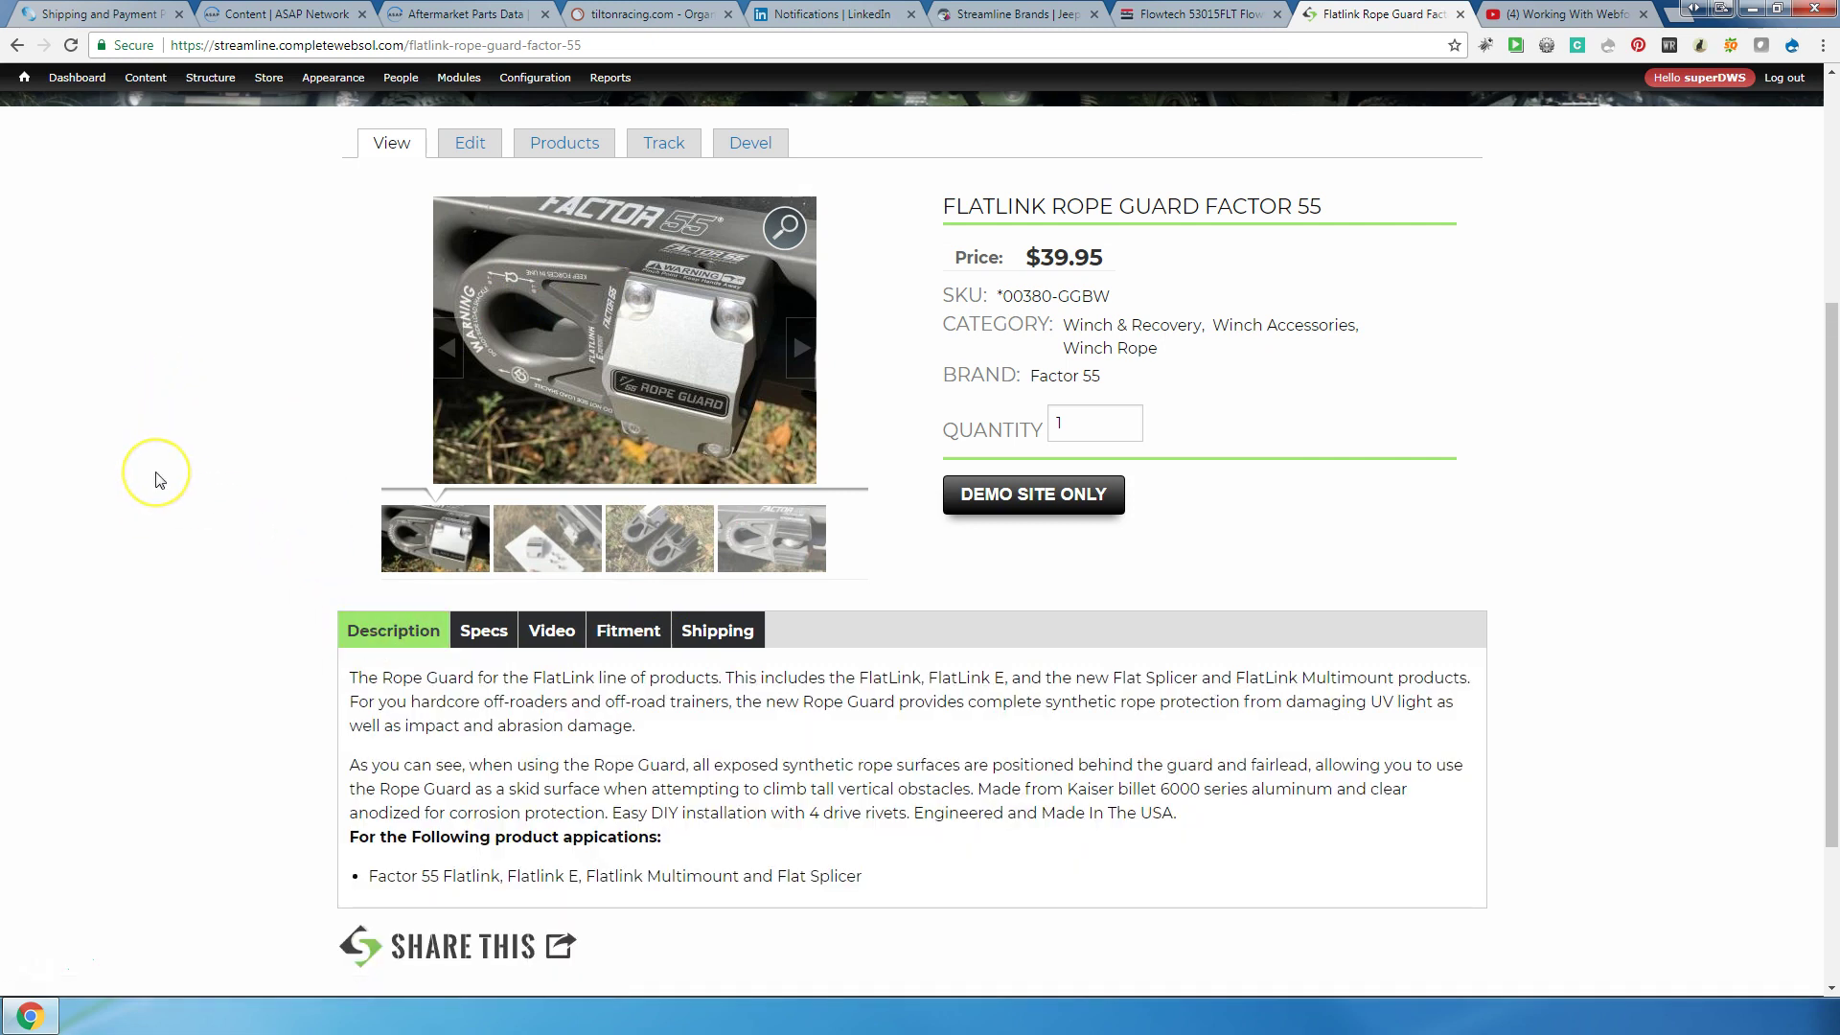
{"action": "scroll", "coordinate": [159, 479], "scroll_direction": "down", "scroll_amount": 1}
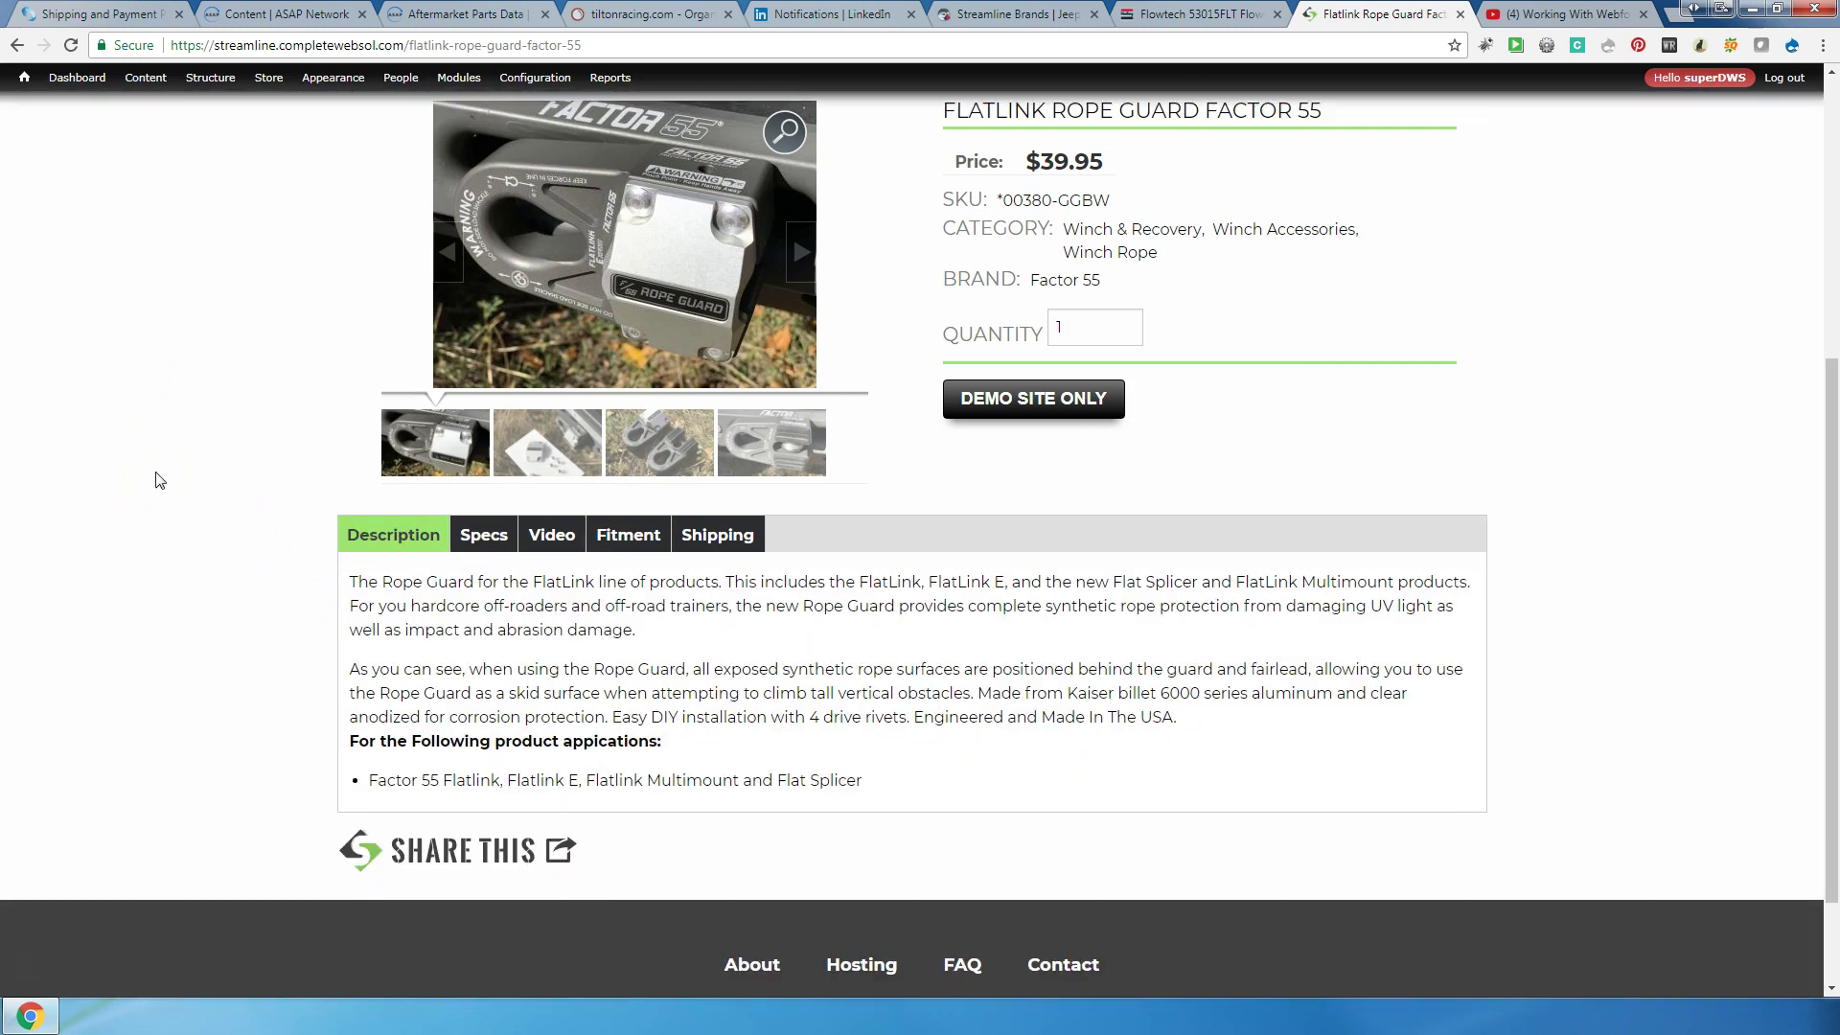
{"action": "scroll", "coordinate": [159, 479], "scroll_direction": "up", "scroll_amount": 2}
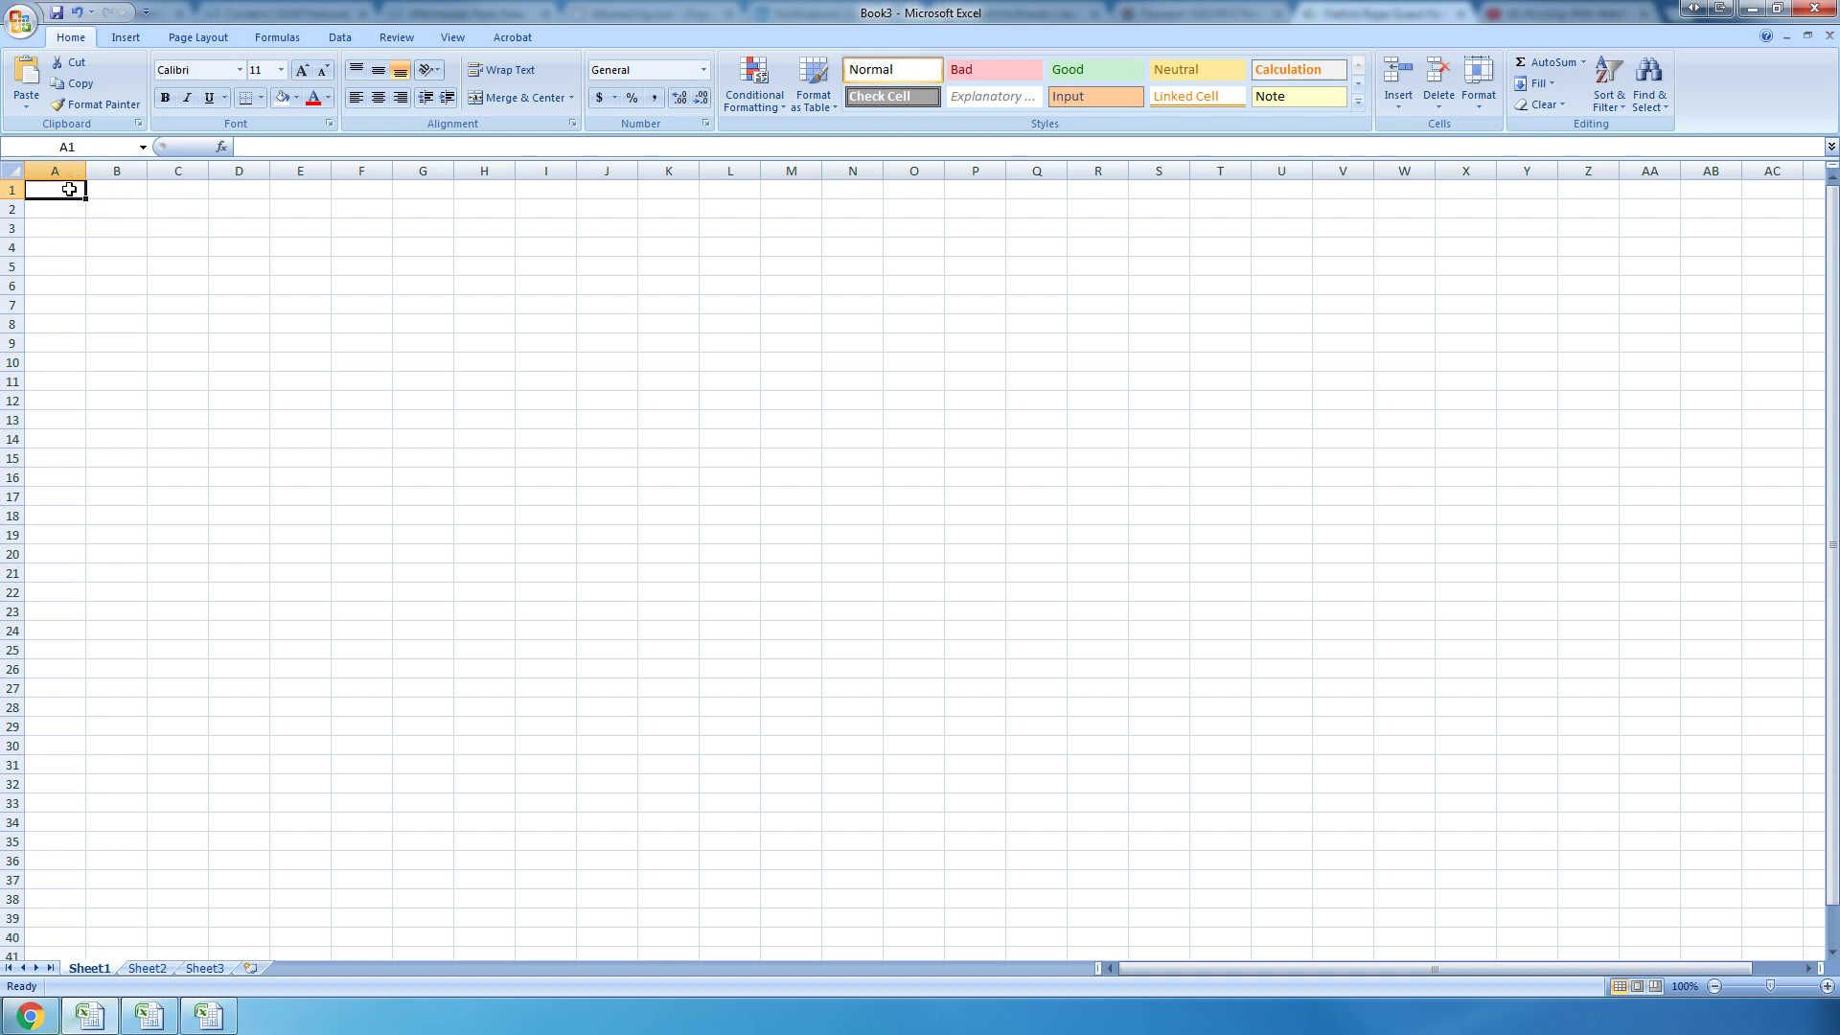
Step: In a blank Excel workbook, enter the column headers sku in A1 and fitment in B1
{"action": "type", "text": "sku"}
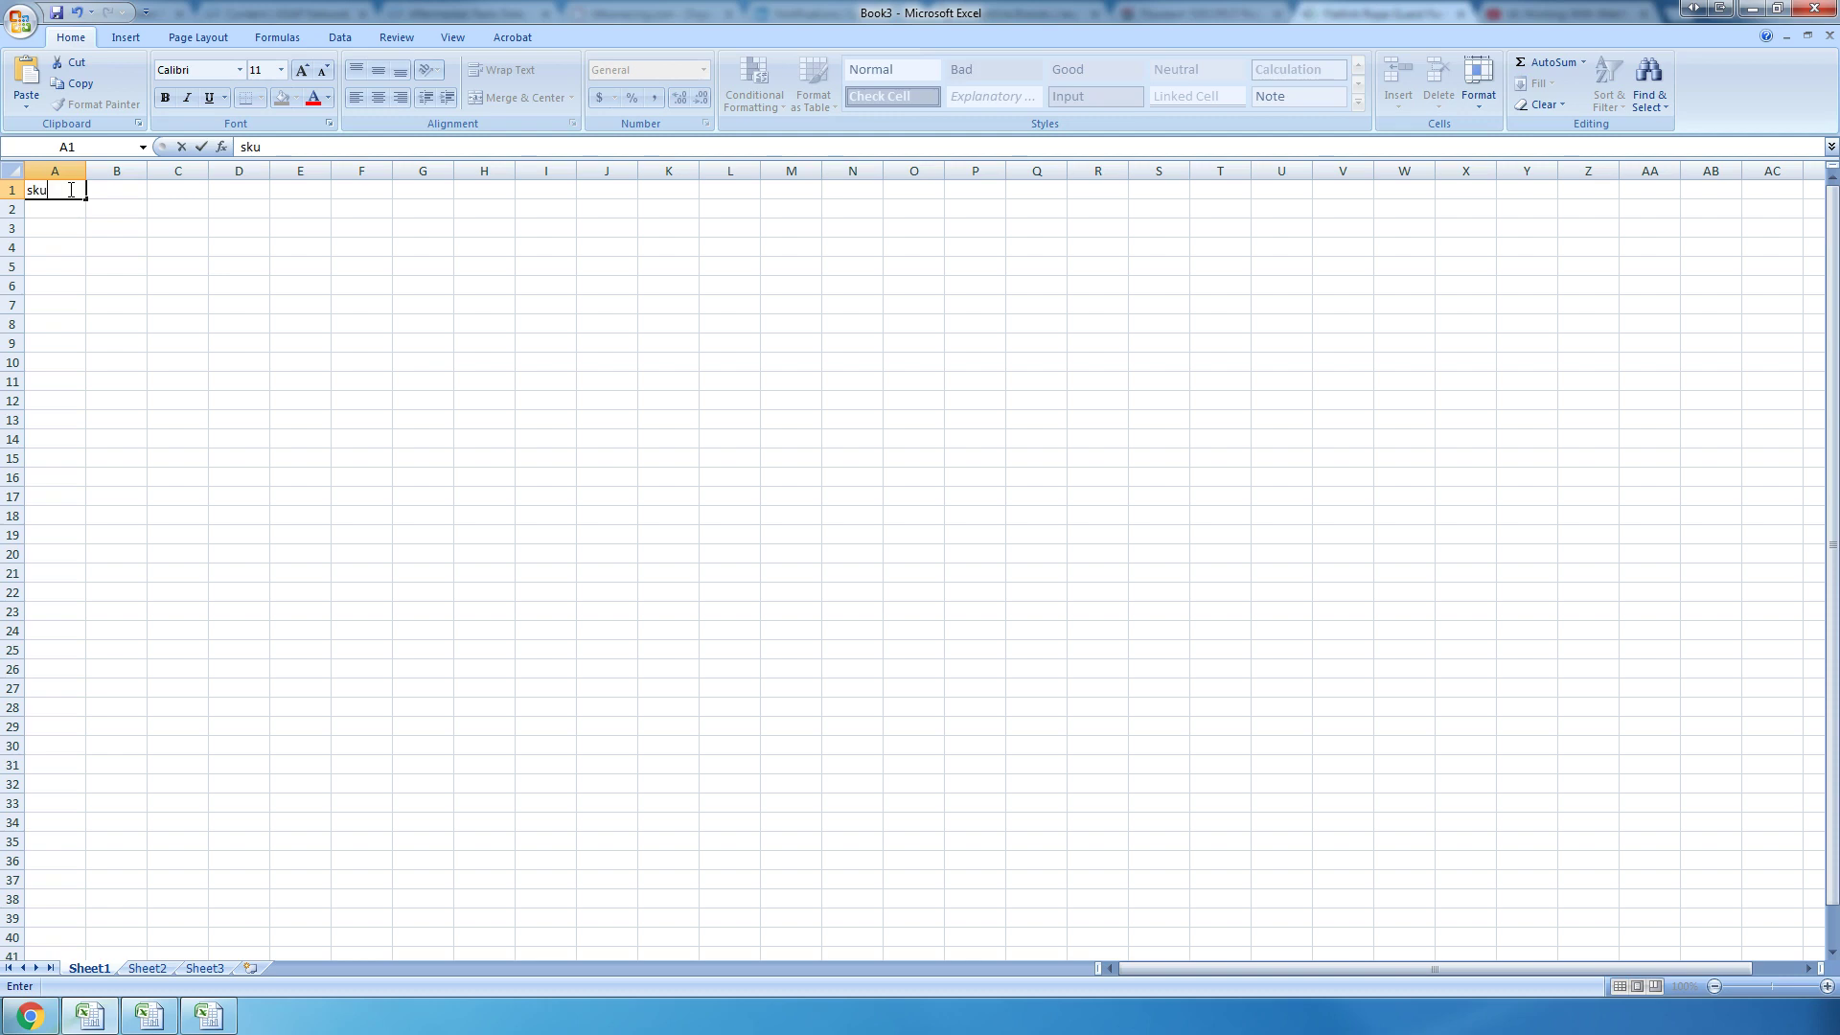
{"action": "left_click", "coordinate": [128, 188]}
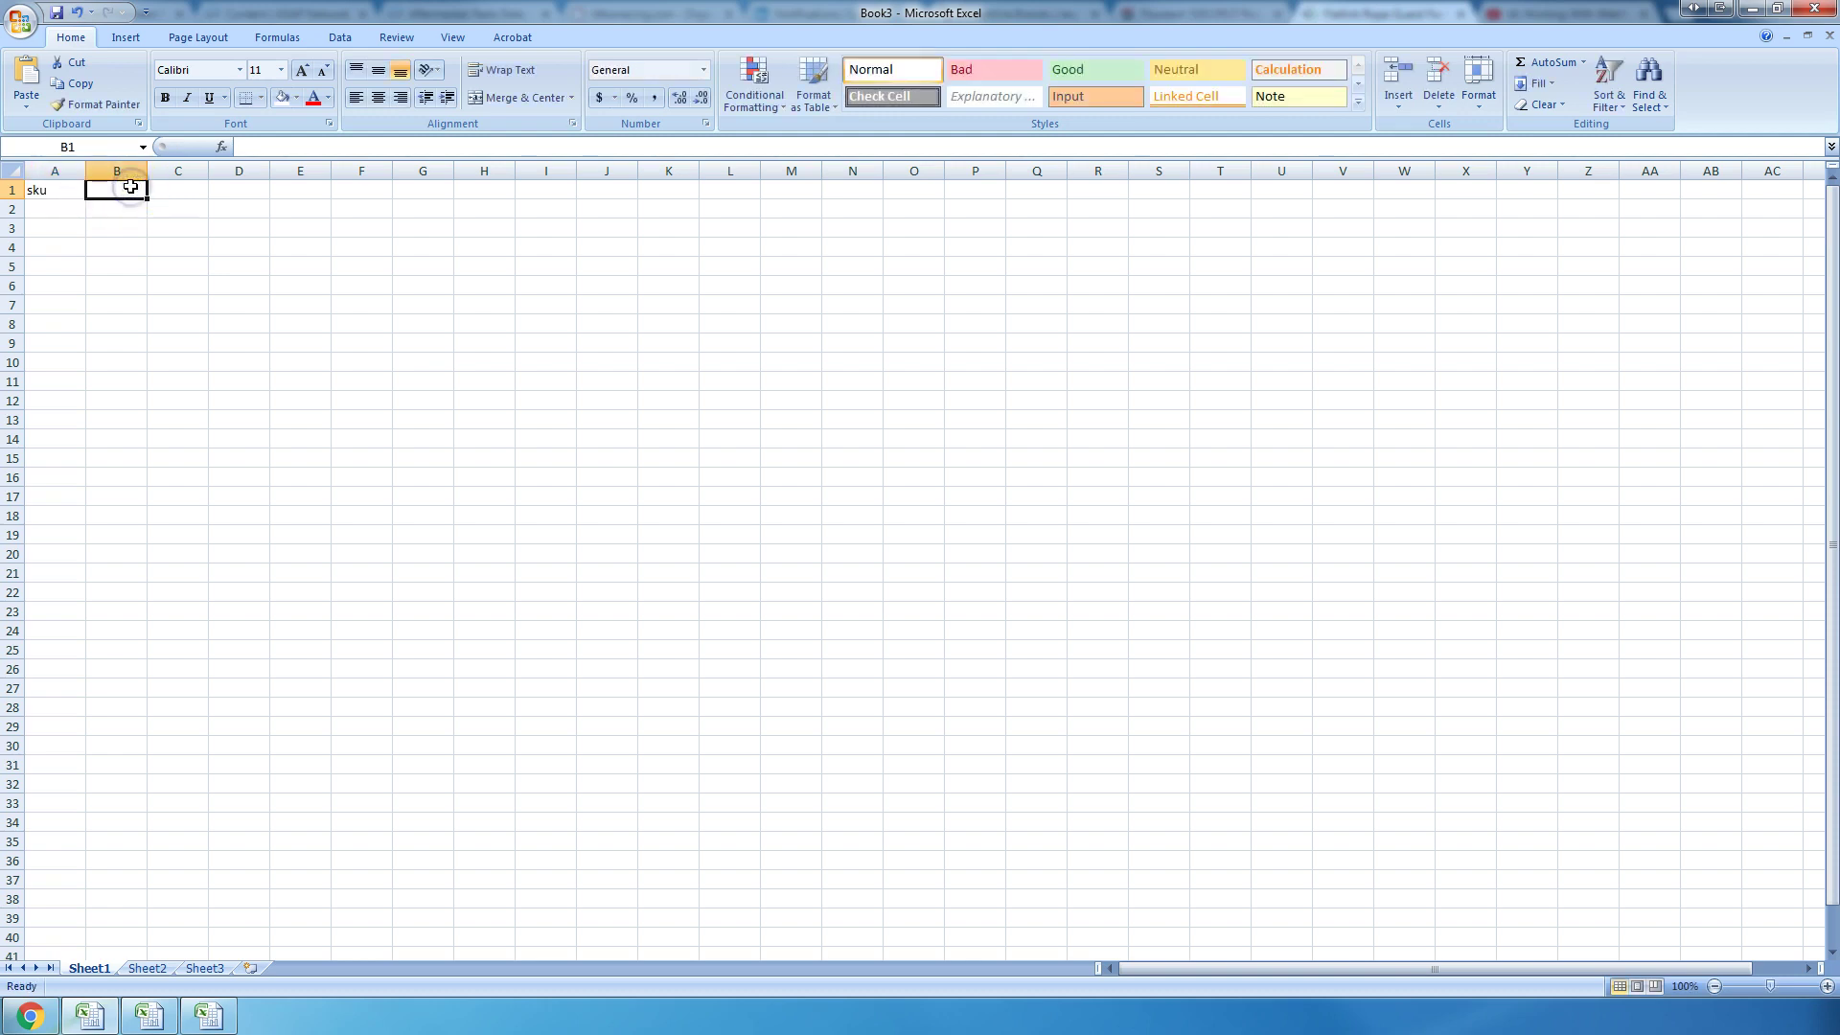
{"action": "type", "text": "fitment"}
{"action": "key", "text": "BackSpace"}
{"action": "key", "text": "BackSpace"}
{"action": "key", "text": "BackSpace"}
{"action": "key", "text": "BackSpace"}
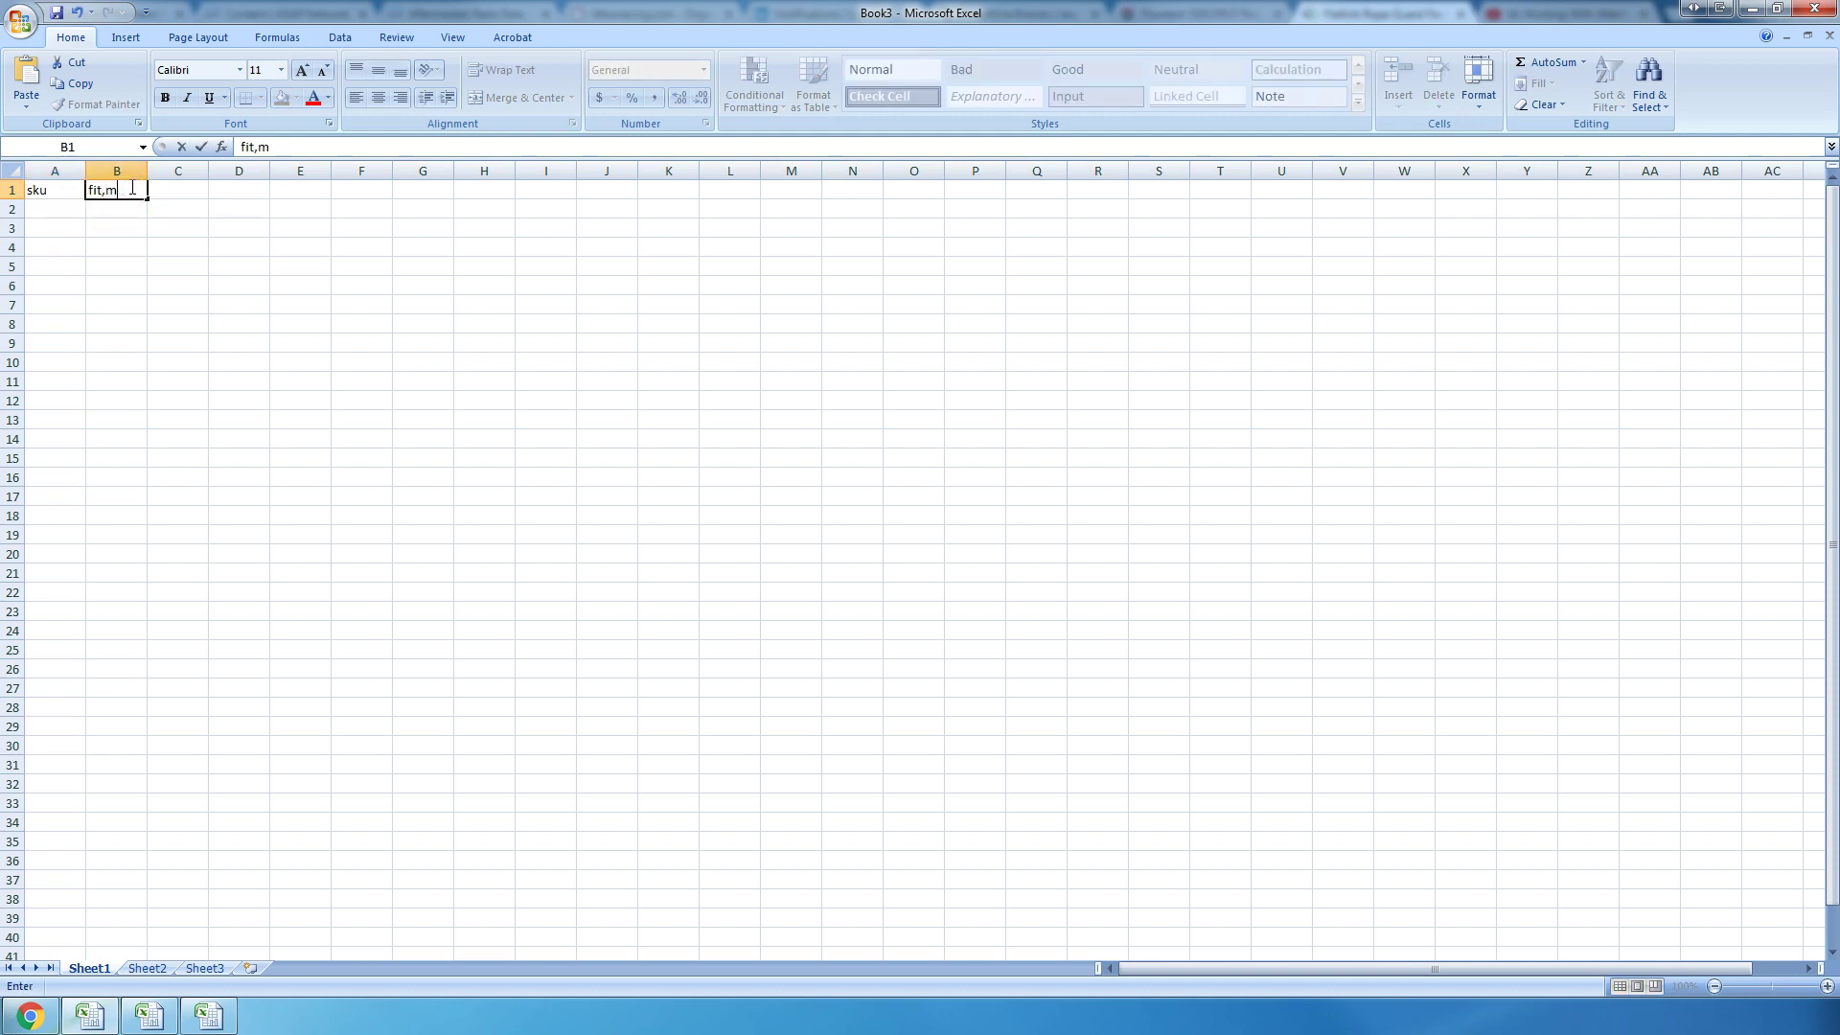
{"action": "type", "text": "ment"}
Step: Enter 12101 as the SKU in A2 and widen the fitment column
{"action": "left_click", "coordinate": [50, 210]}
{"action": "type", "text": "12101"}
{"action": "left_click", "coordinate": [97, 208]}
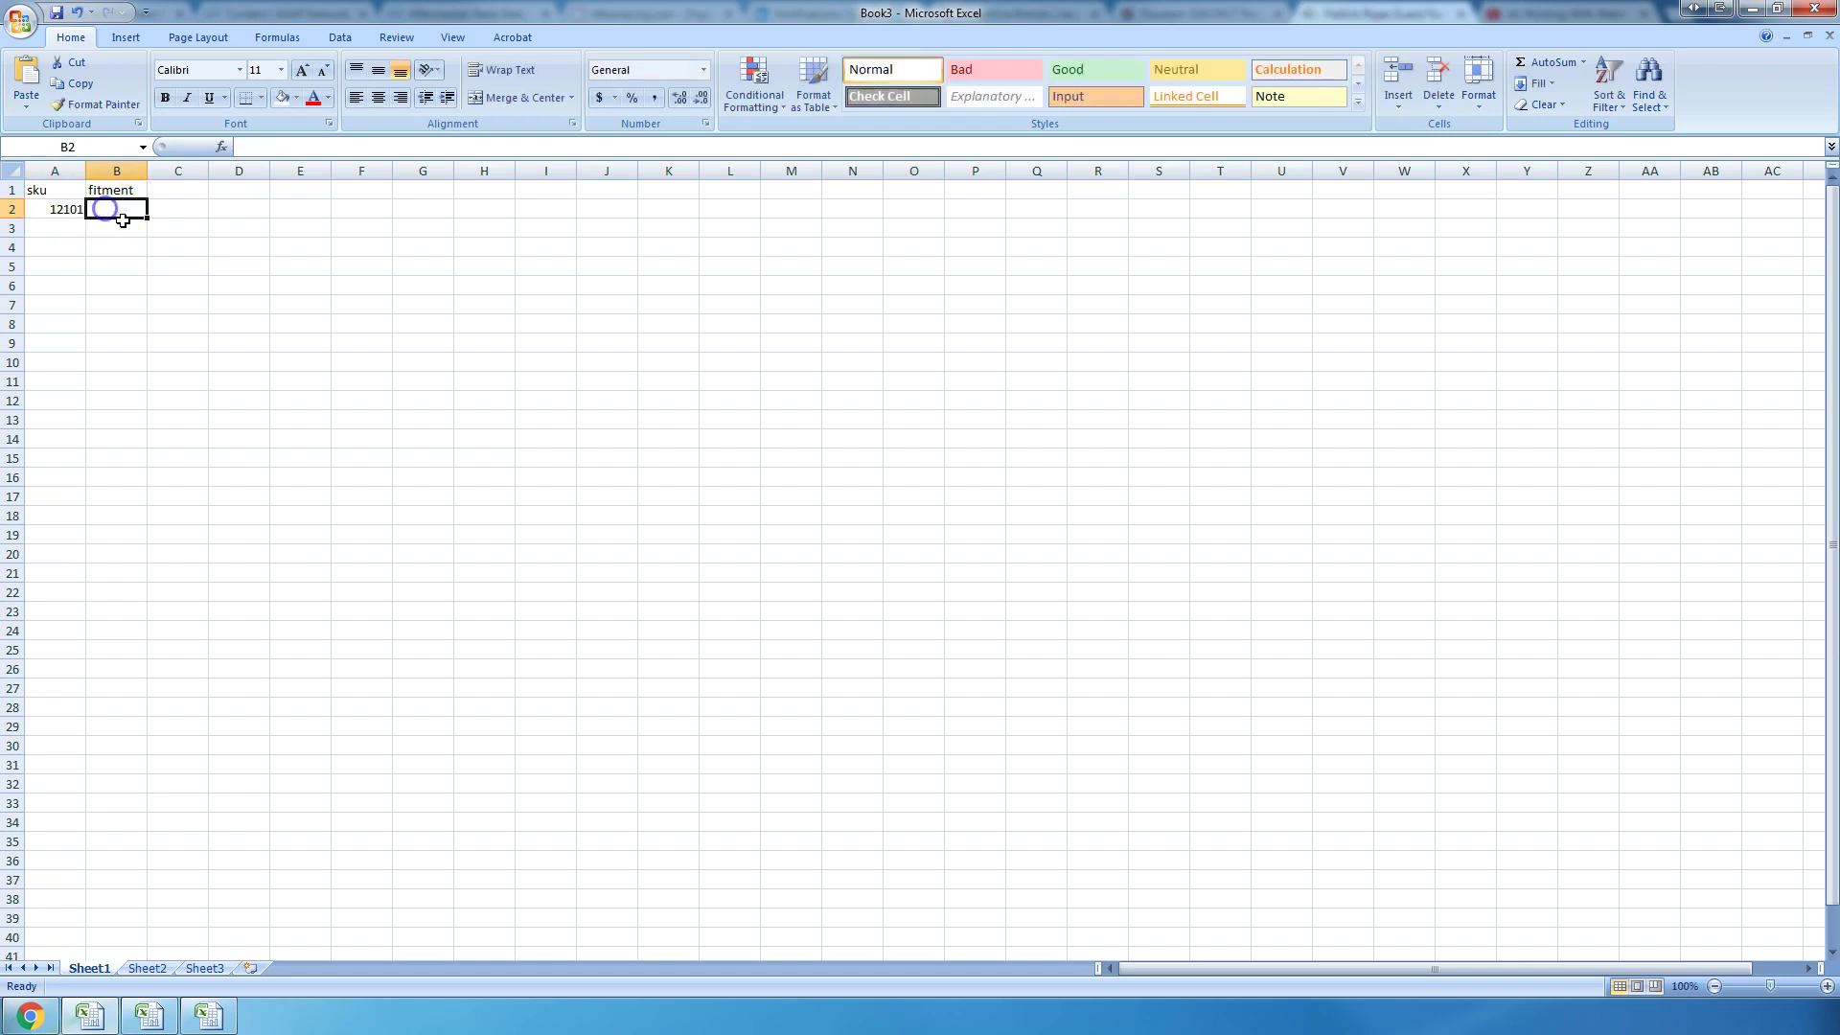
{"action": "left_click", "coordinate": [129, 171]}
{"action": "left_click_drag", "start_coordinate": [150, 169], "coordinate": [469, 171]}
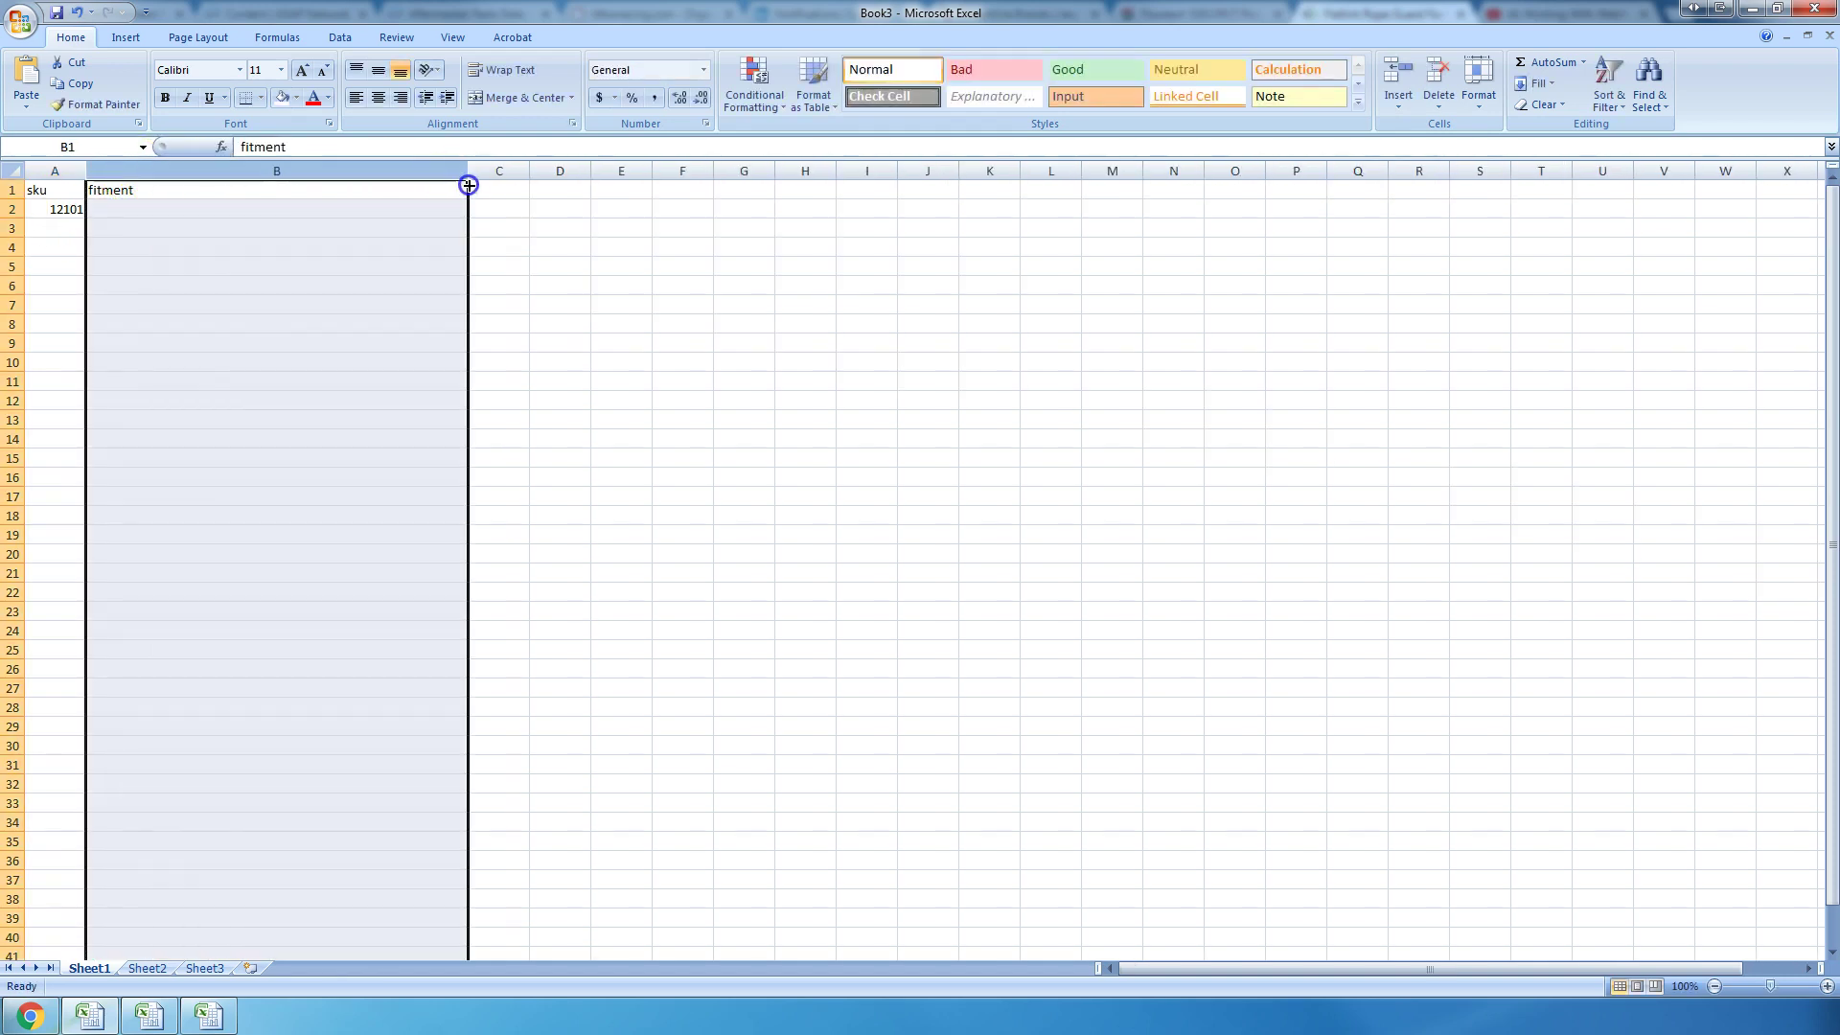
Step: Enter the sample fitment "2007,2009,Ford,Mustang, |2012,2015,Chevorlet,Camaro," in B2
{"action": "left_click", "coordinate": [360, 209]}
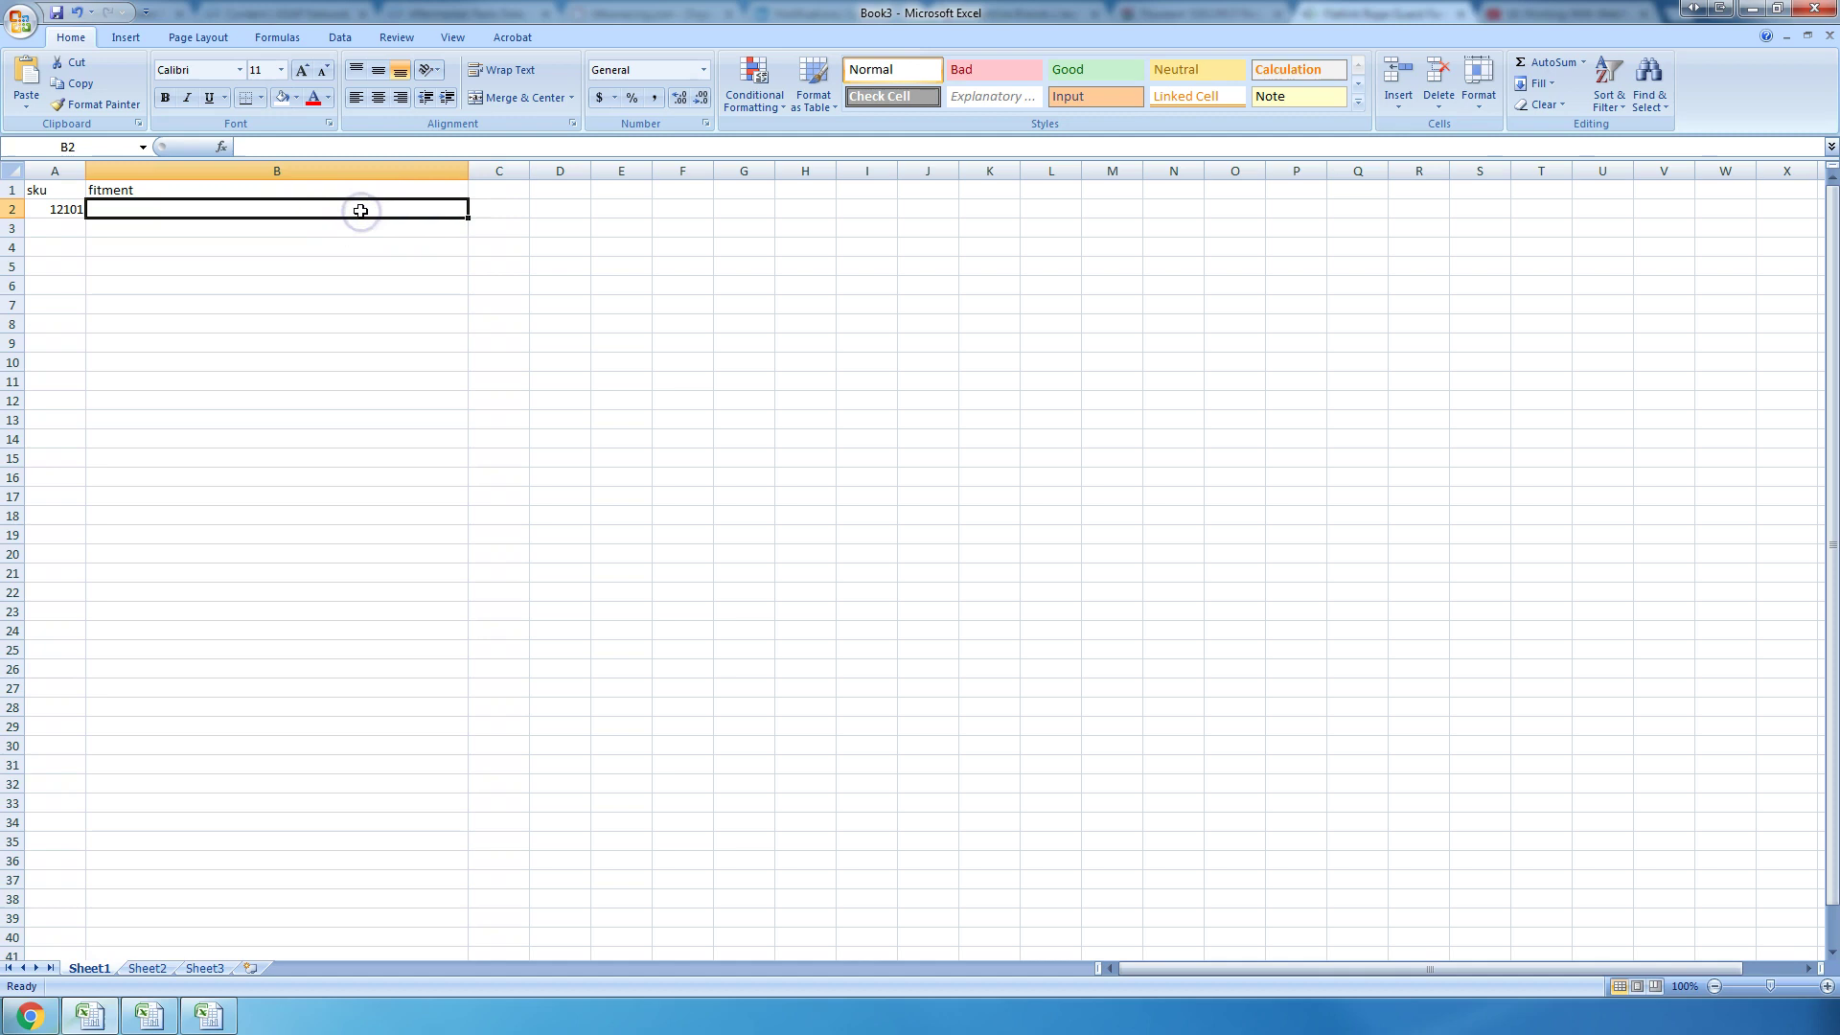
{"action": "type", "text": "2007,"}
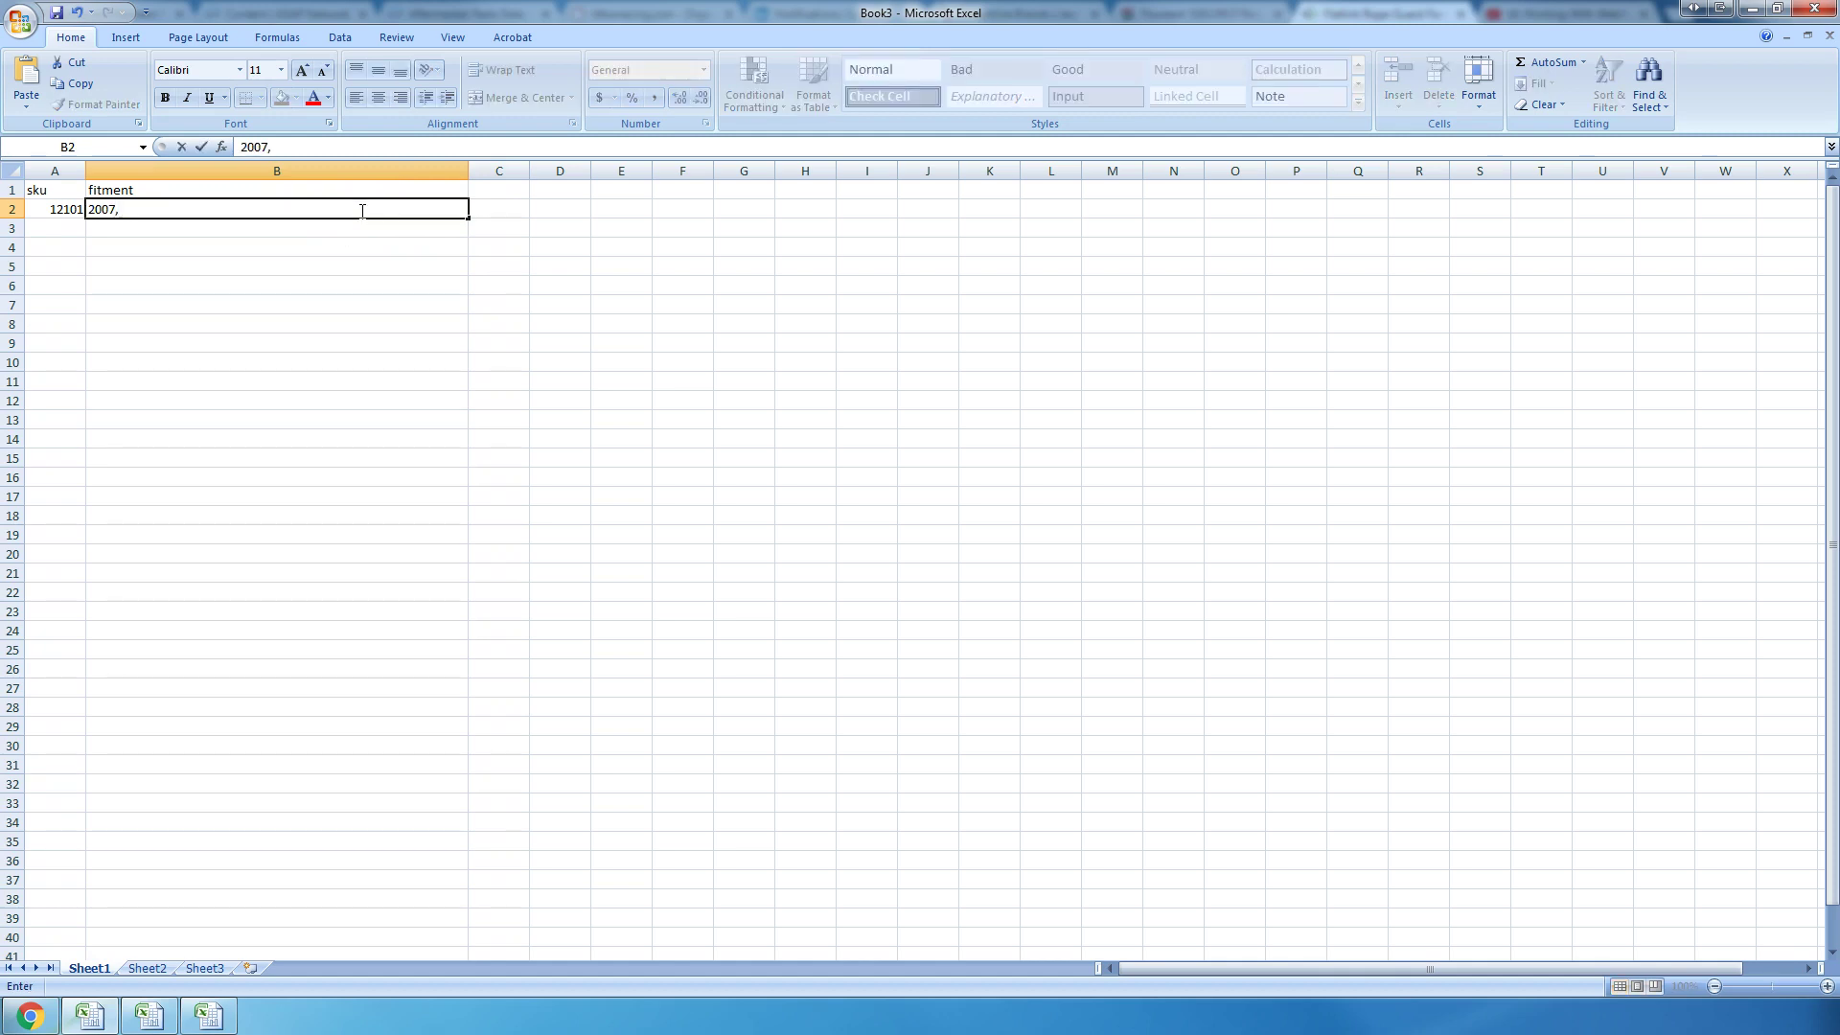
{"action": "type", "text": "2009,Ford,Mustang,"}
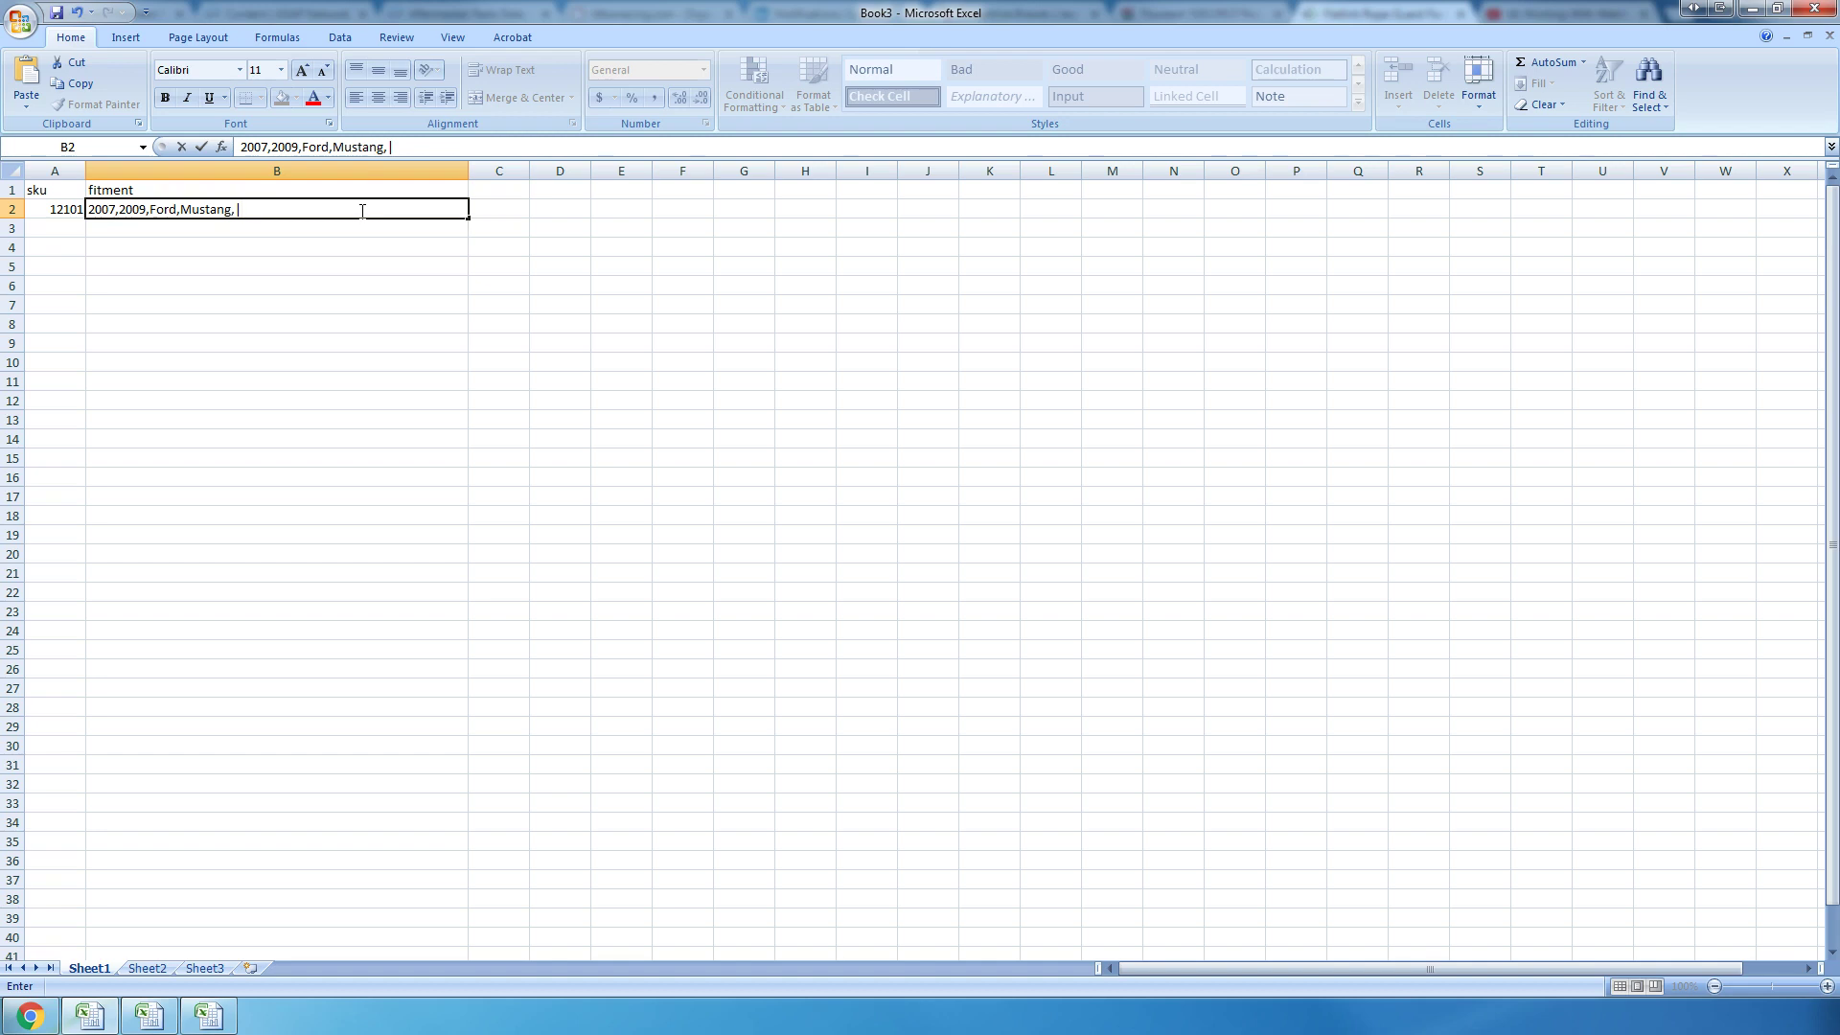
{"action": "type", "text": "|2012,2015,Chevore"}
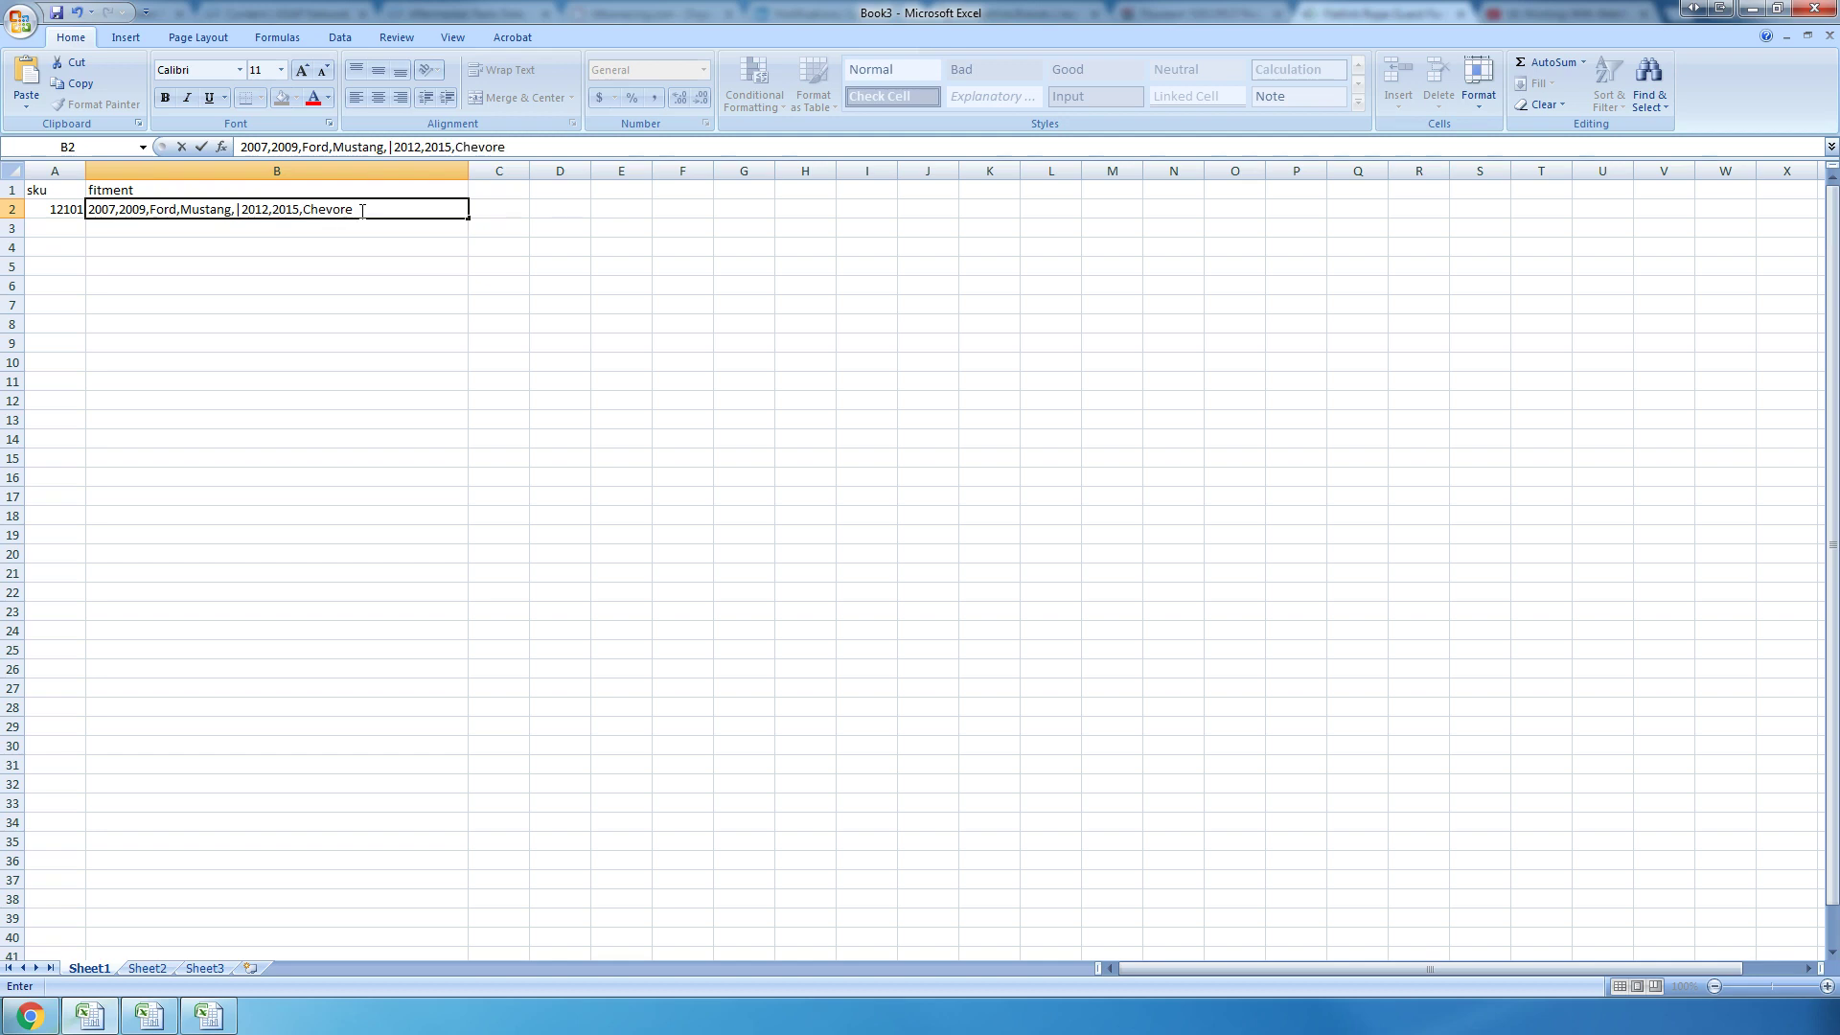
{"action": "key", "text": "BackSpace"}
{"action": "key", "text": "BackSpace"}
{"action": "type", "text": "let,Camaro,"}
{"action": "left_click", "coordinate": [442, 213]}
{"action": "left_click", "coordinate": [621, 211]}
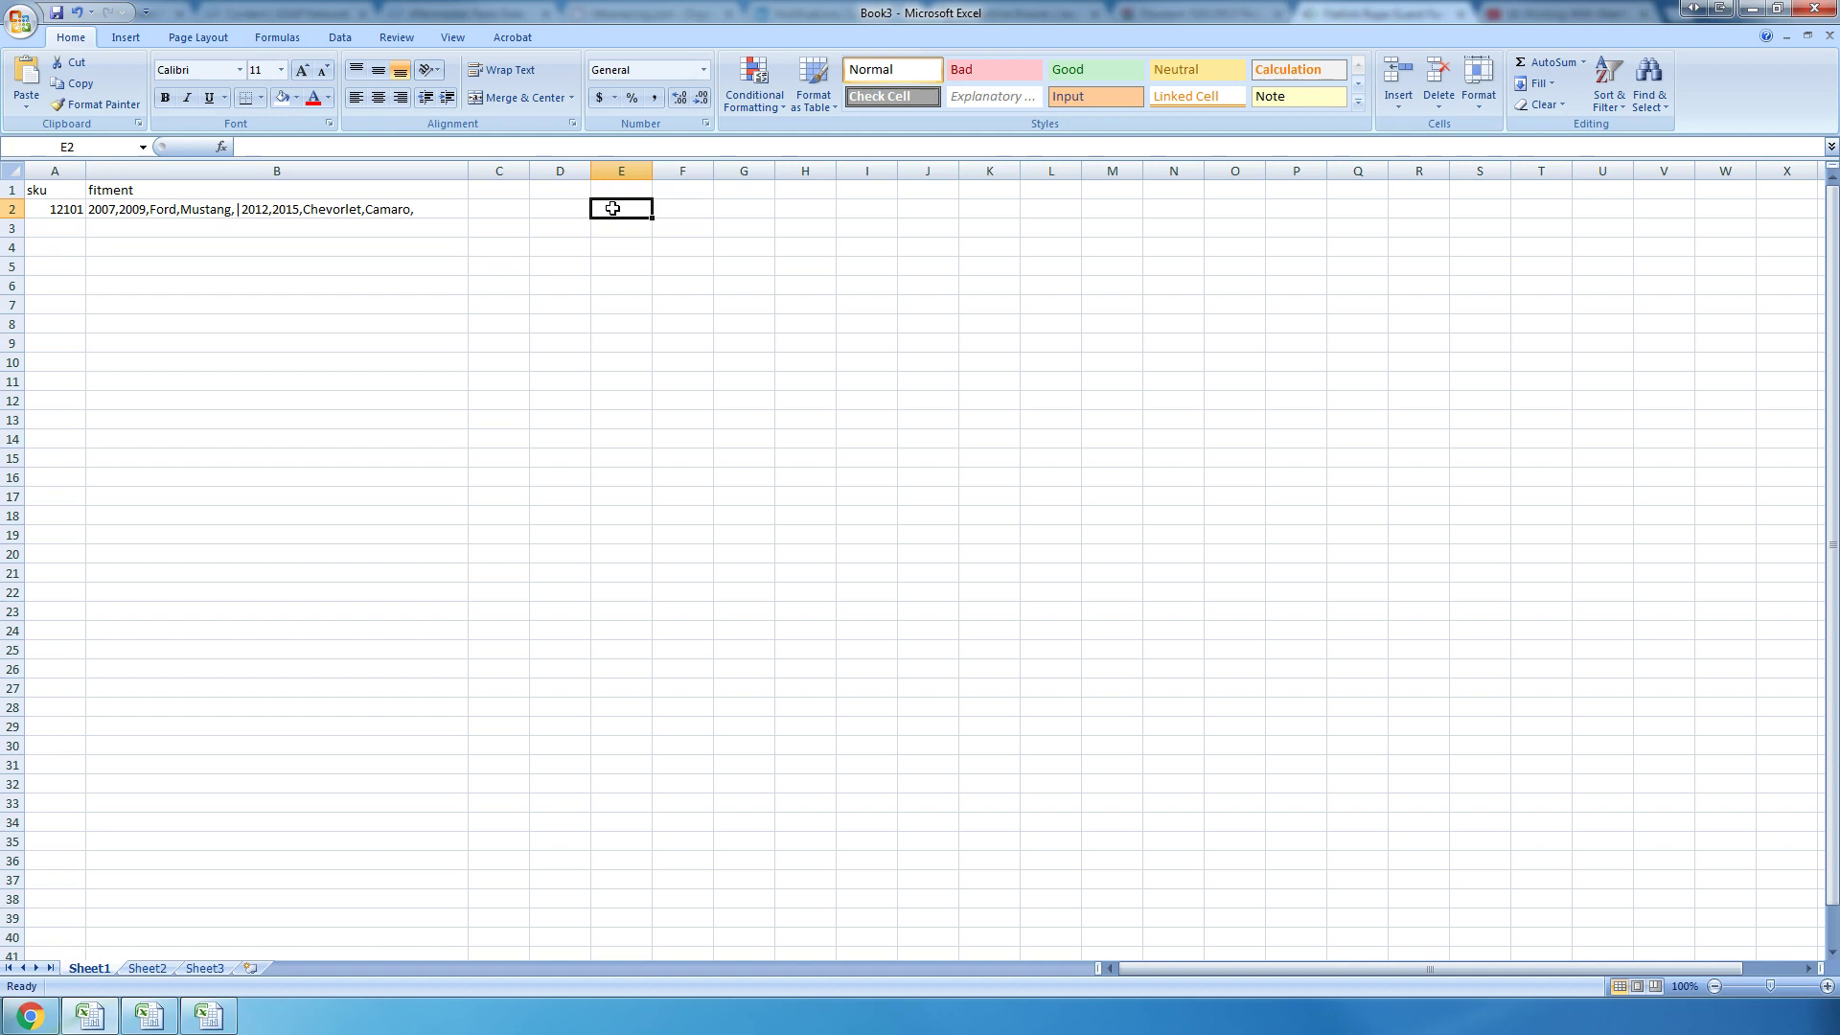
{"action": "left_click_drag", "start_coordinate": [621, 170], "coordinate": [579, 193]}
{"action": "left_click", "coordinate": [621, 209]}
{"action": "left_click", "coordinate": [744, 229]}
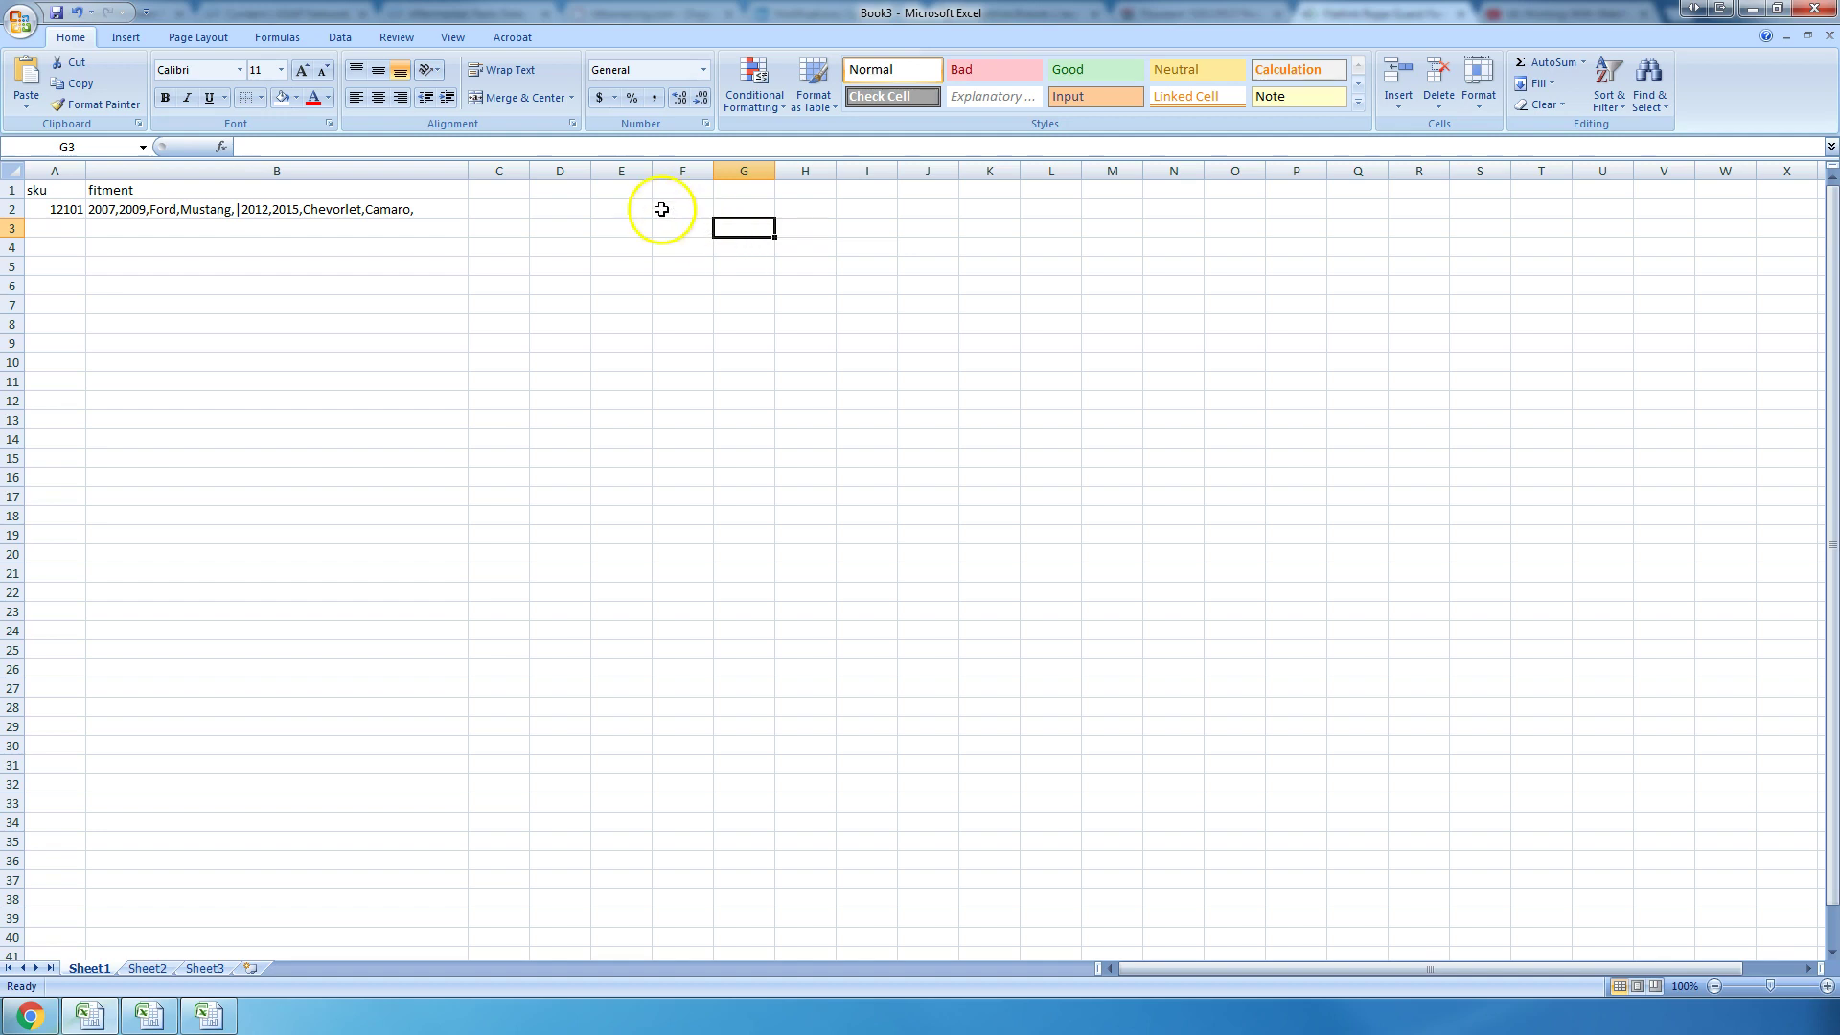
{"action": "left_click_drag", "start_coordinate": [624, 191], "coordinate": [805, 188]}
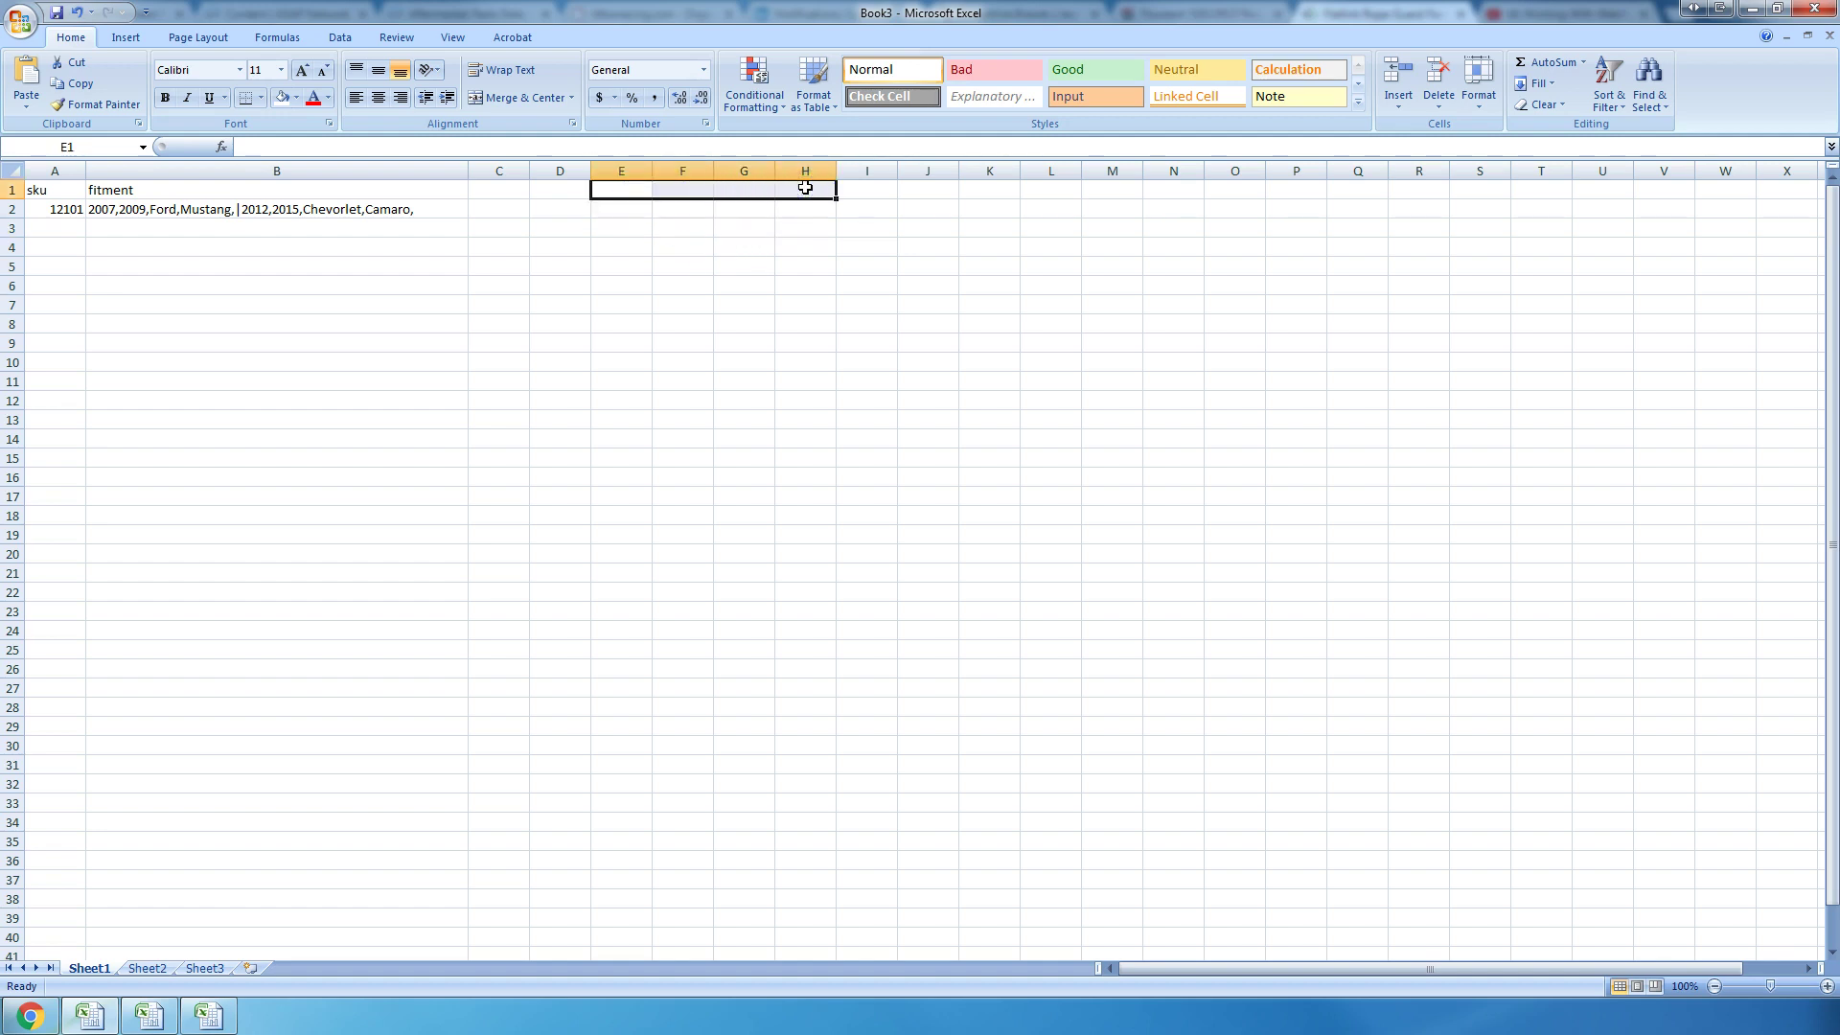
{"action": "left_click", "coordinate": [235, 230]}
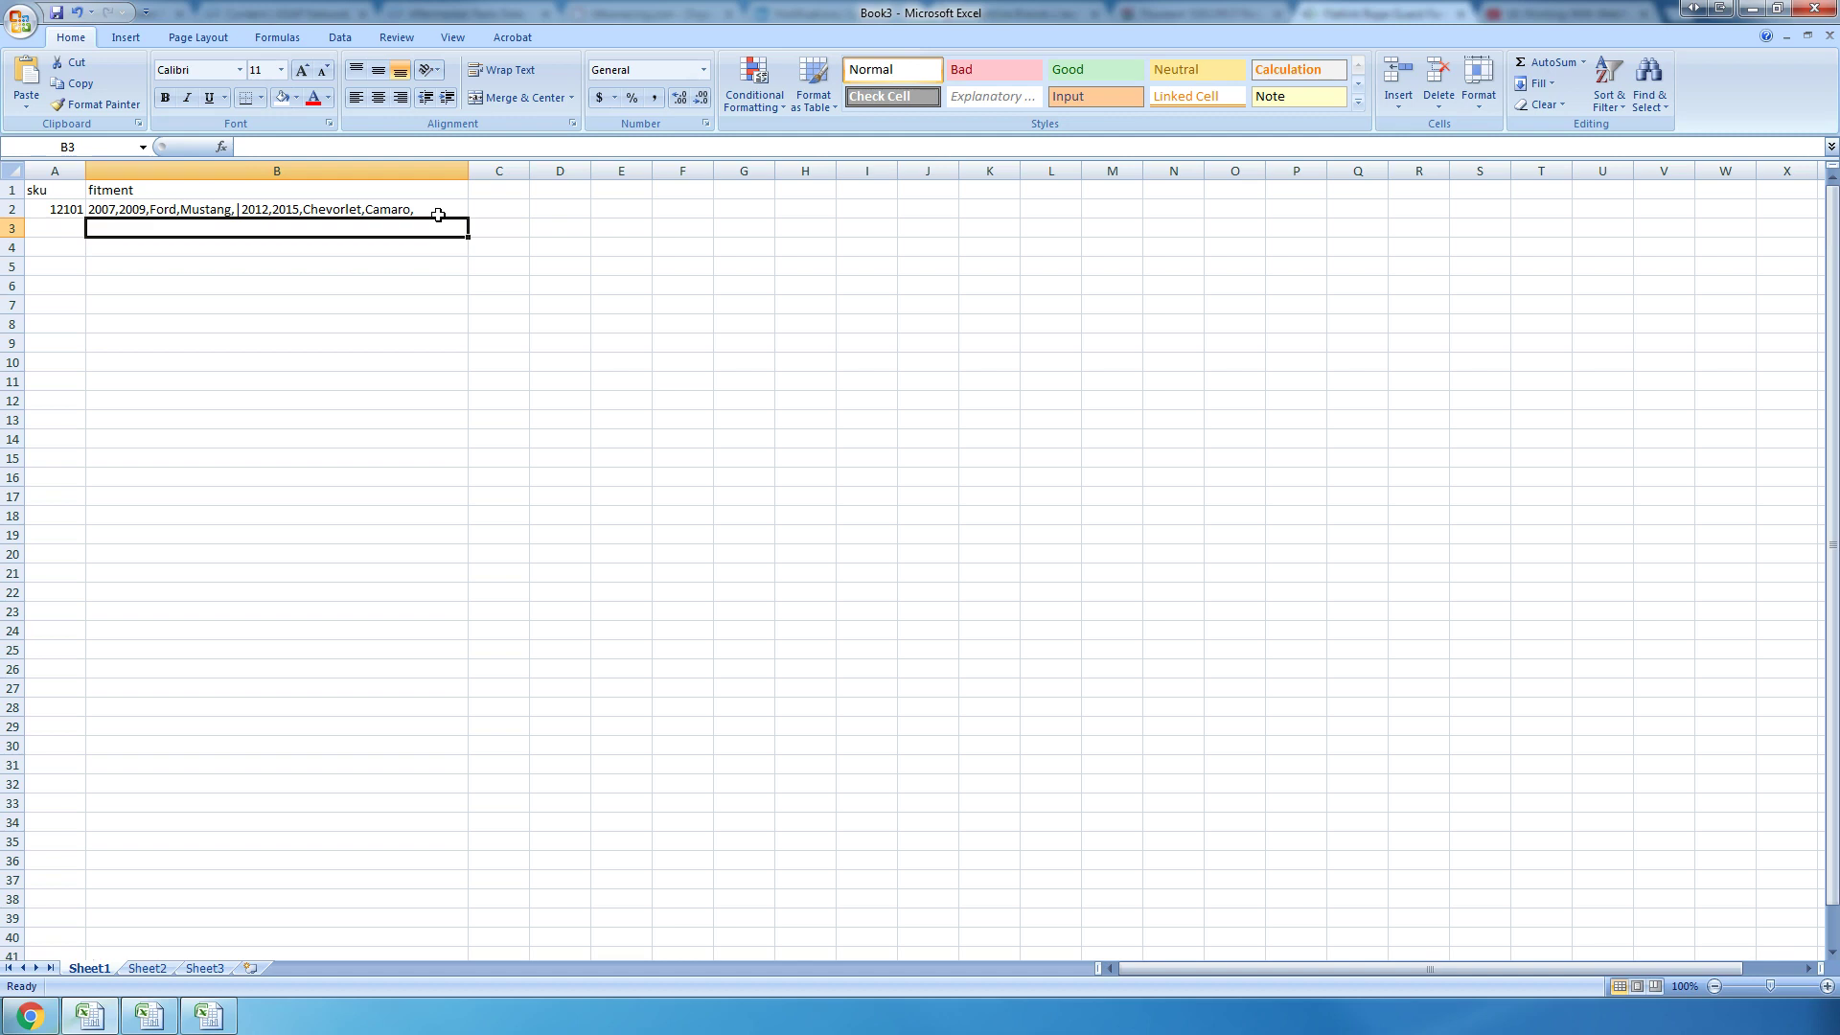
Step: Return to the store site in Chrome and open the Flatlink Rope Guard Factor 55 product for editing
{"action": "left_click", "coordinate": [1721, 10]}
{"action": "left_click", "coordinate": [1635, 60]}
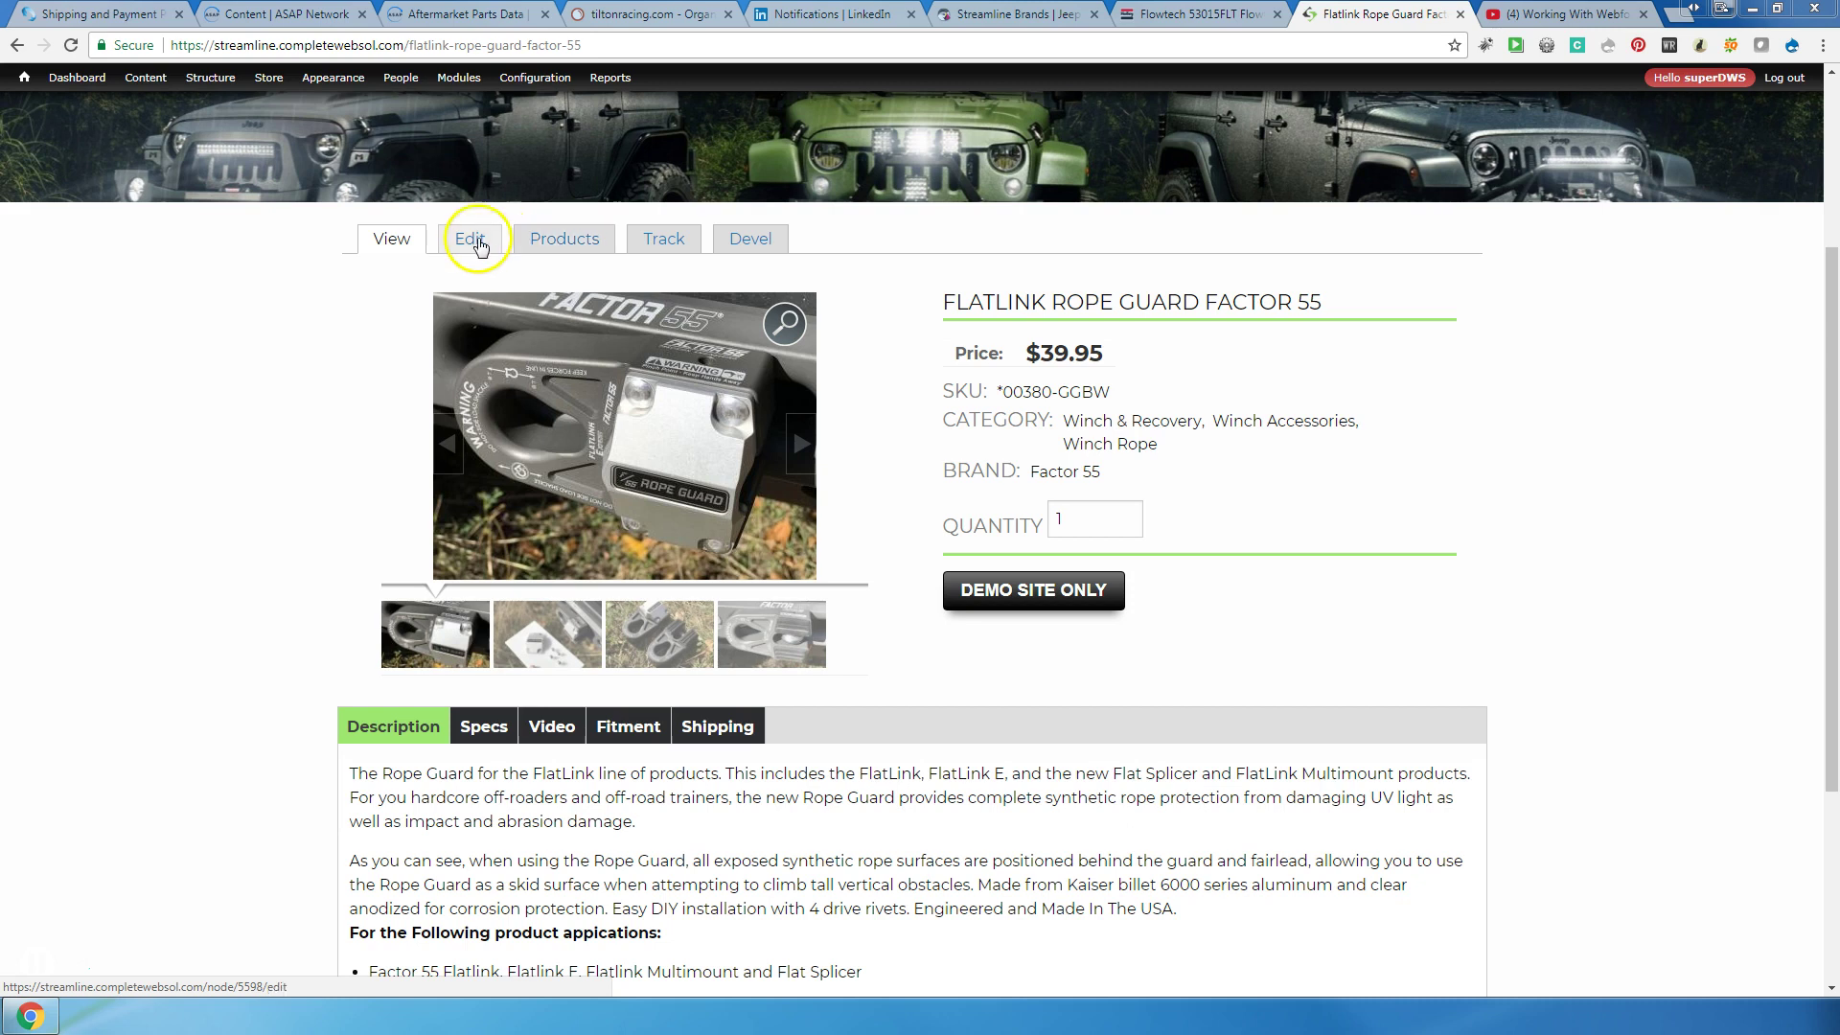
{"action": "mouse_move", "coordinate": [614, 79]}
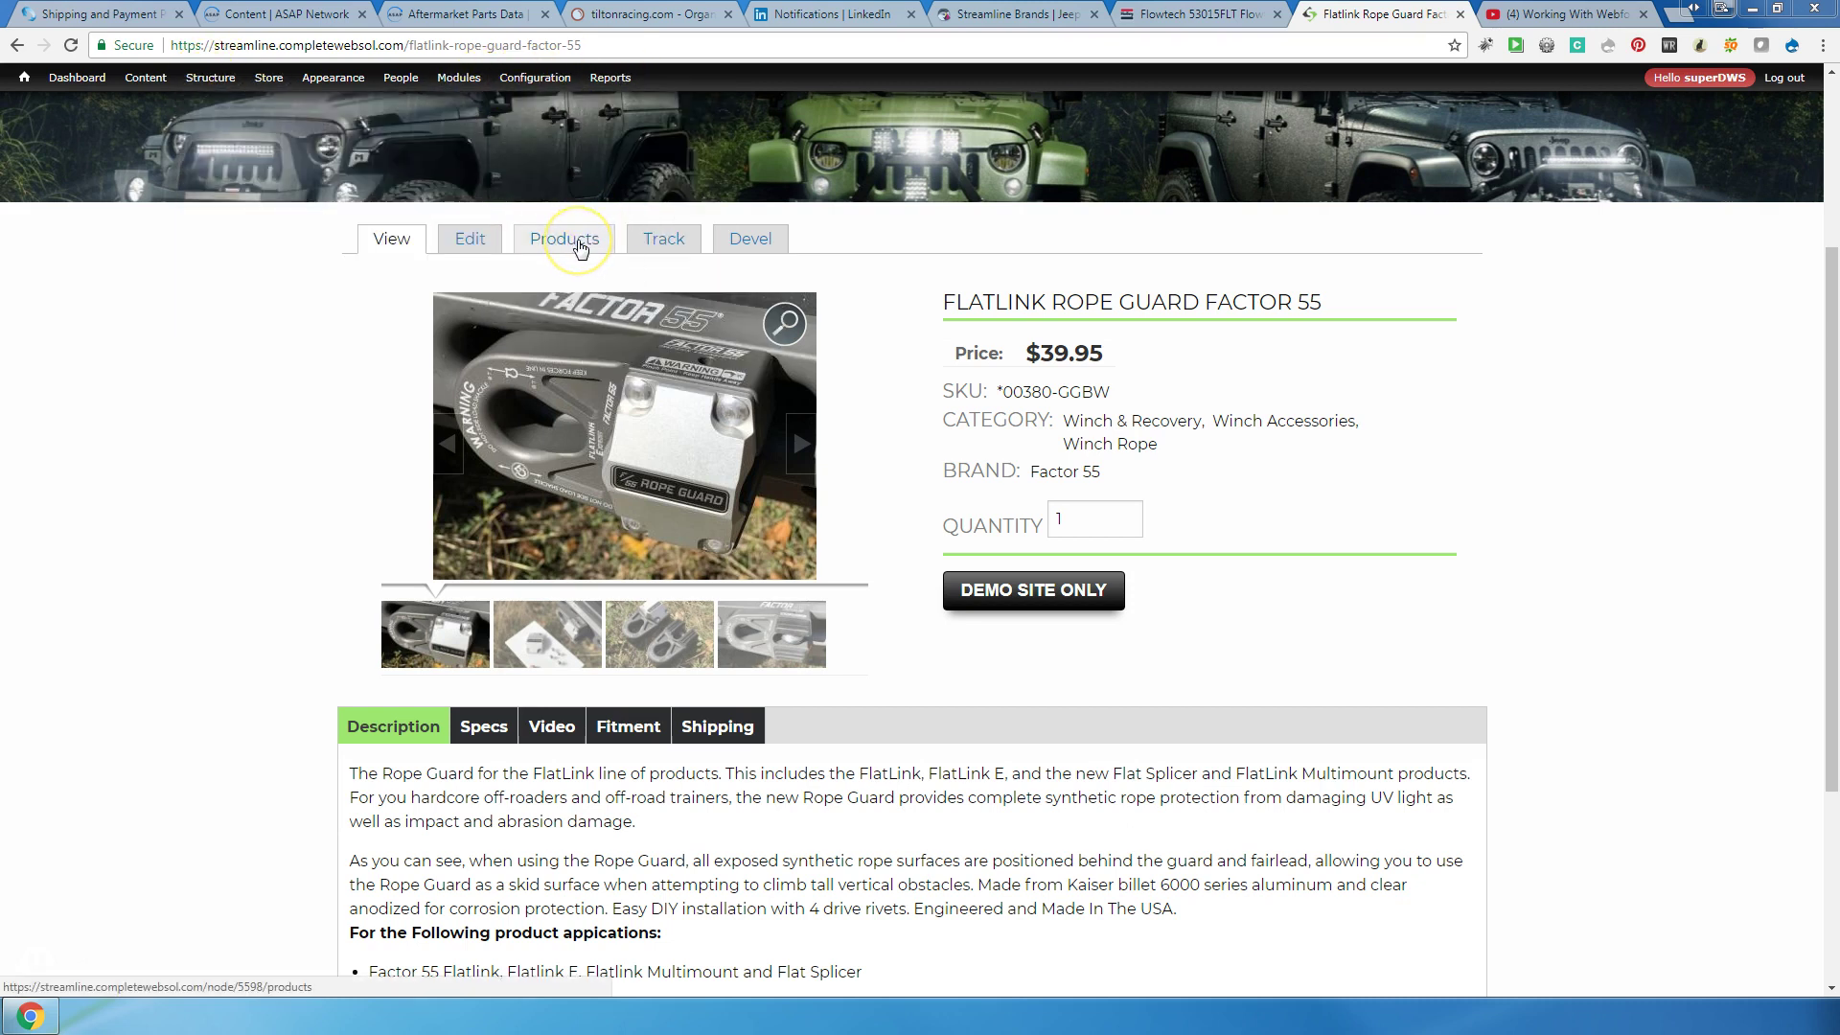
{"action": "left_click", "coordinate": [580, 246]}
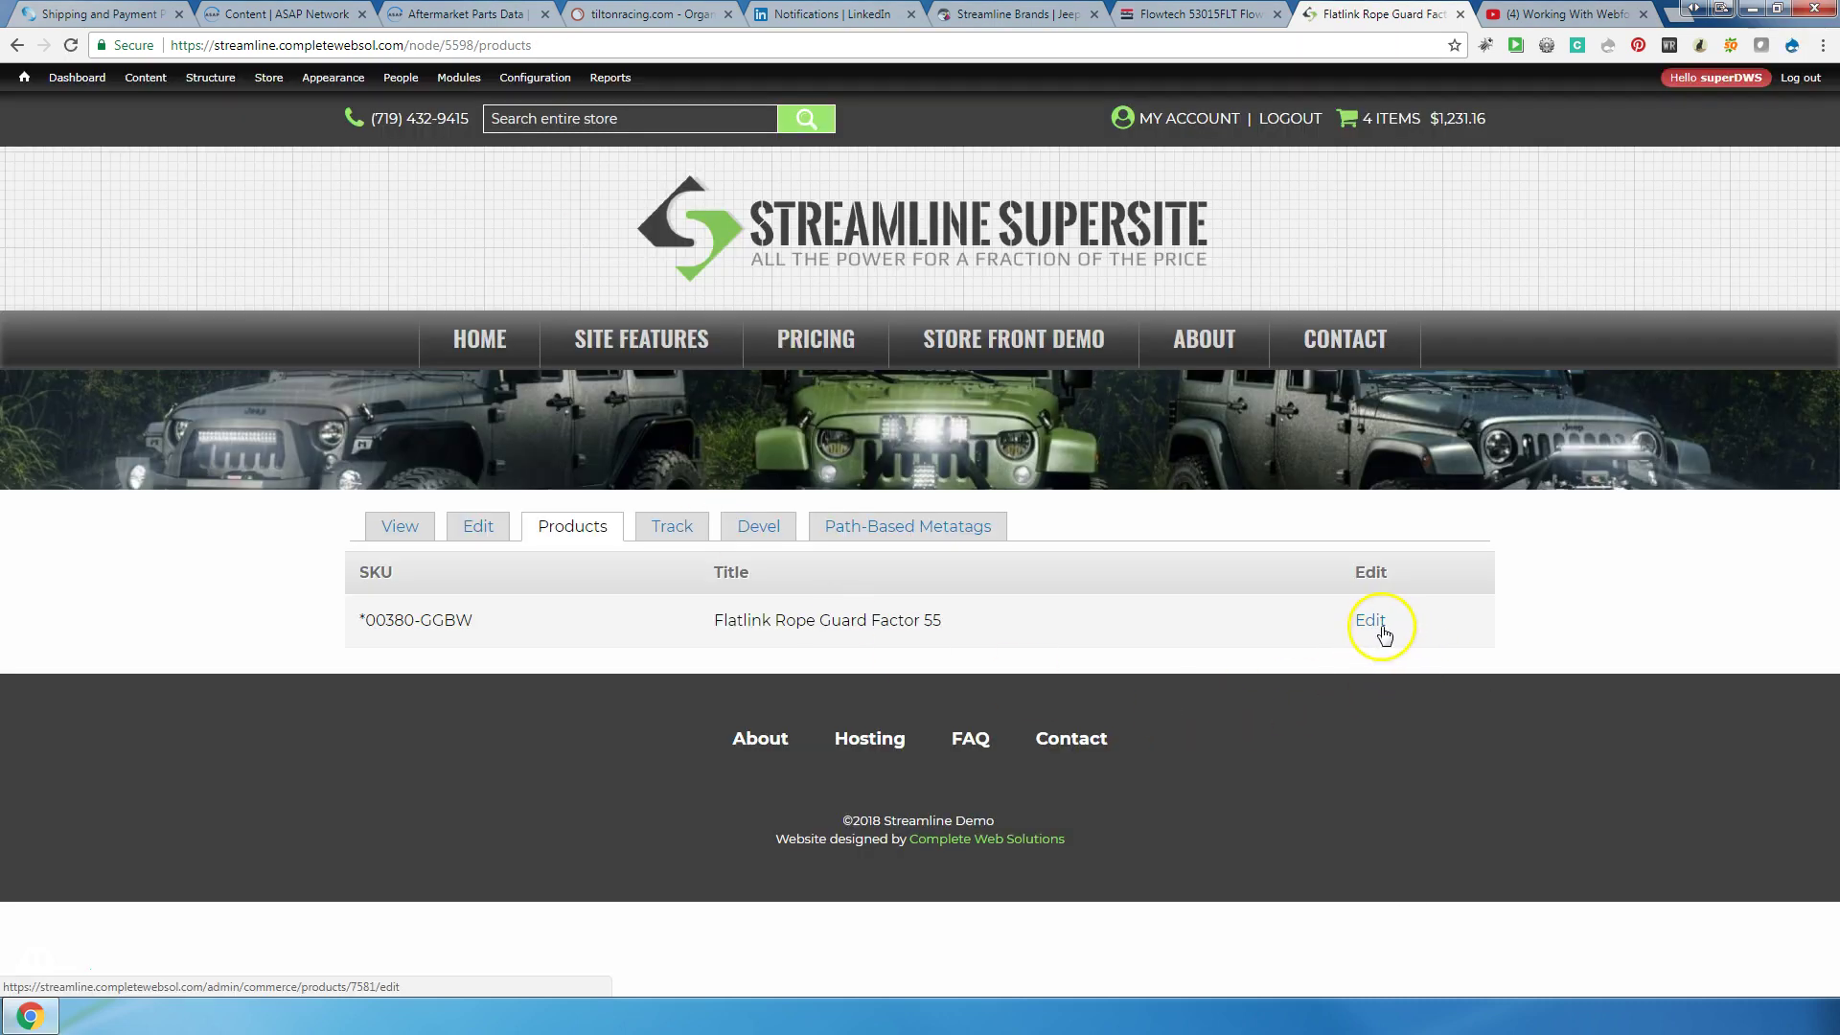
{"action": "left_click", "coordinate": [1372, 621]}
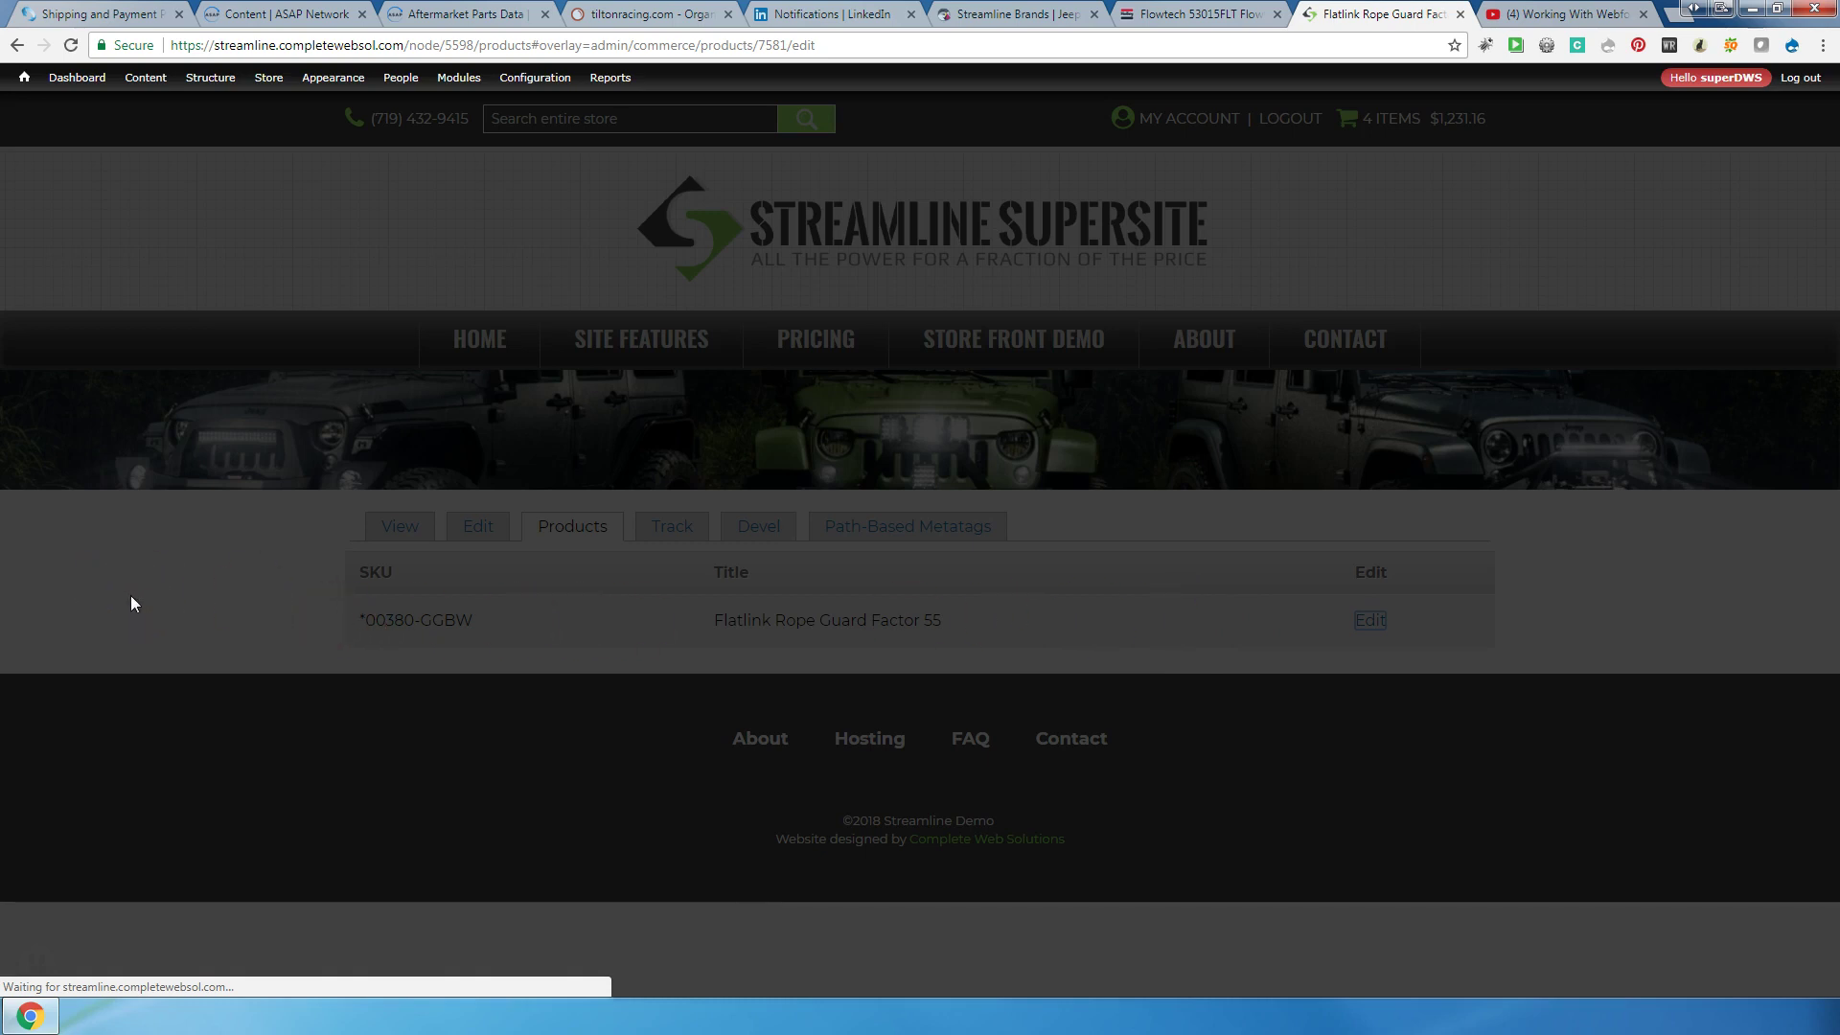
Step: Review the vehicle fitment rows in the product's edit form
{"action": "scroll", "coordinate": [355, 661], "scroll_direction": "down", "scroll_amount": 15}
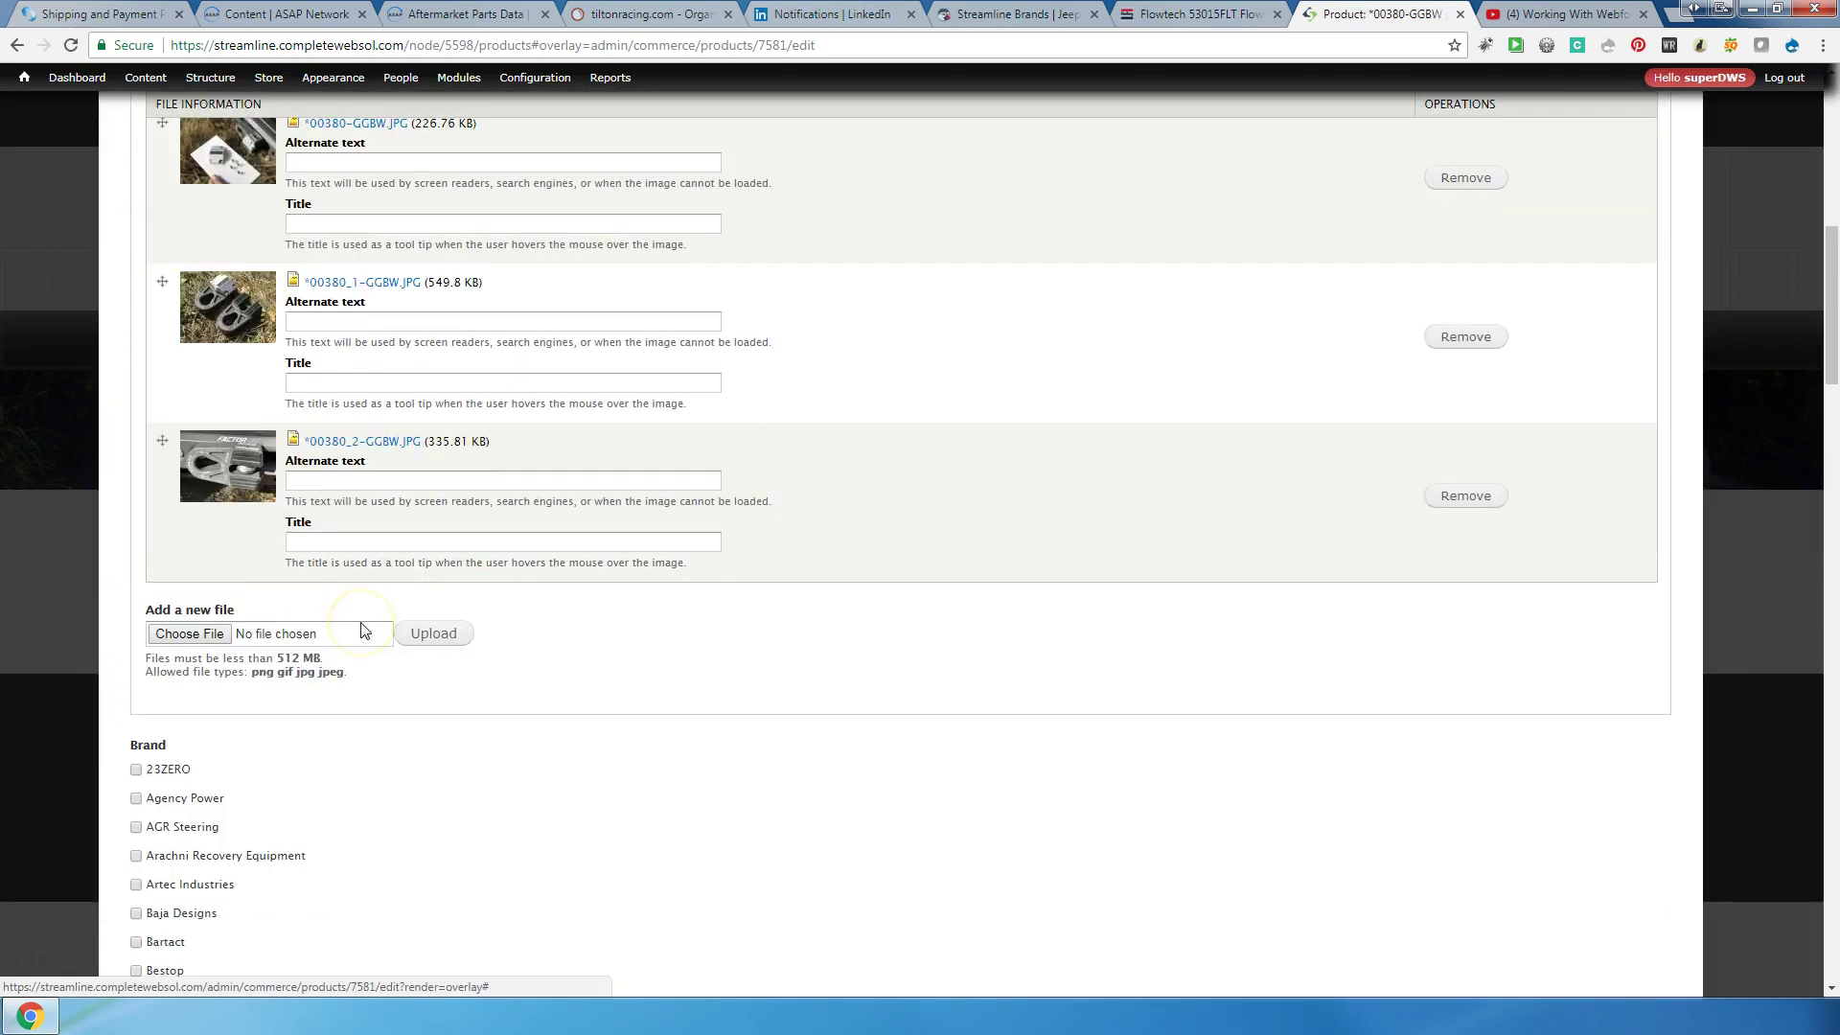
{"action": "scroll", "coordinate": [364, 631], "scroll_direction": "up", "scroll_amount": 7}
{"action": "scroll", "coordinate": [364, 630], "scroll_direction": "down", "scroll_amount": 15}
{"action": "scroll", "coordinate": [364, 631], "scroll_direction": "down", "scroll_amount": 13}
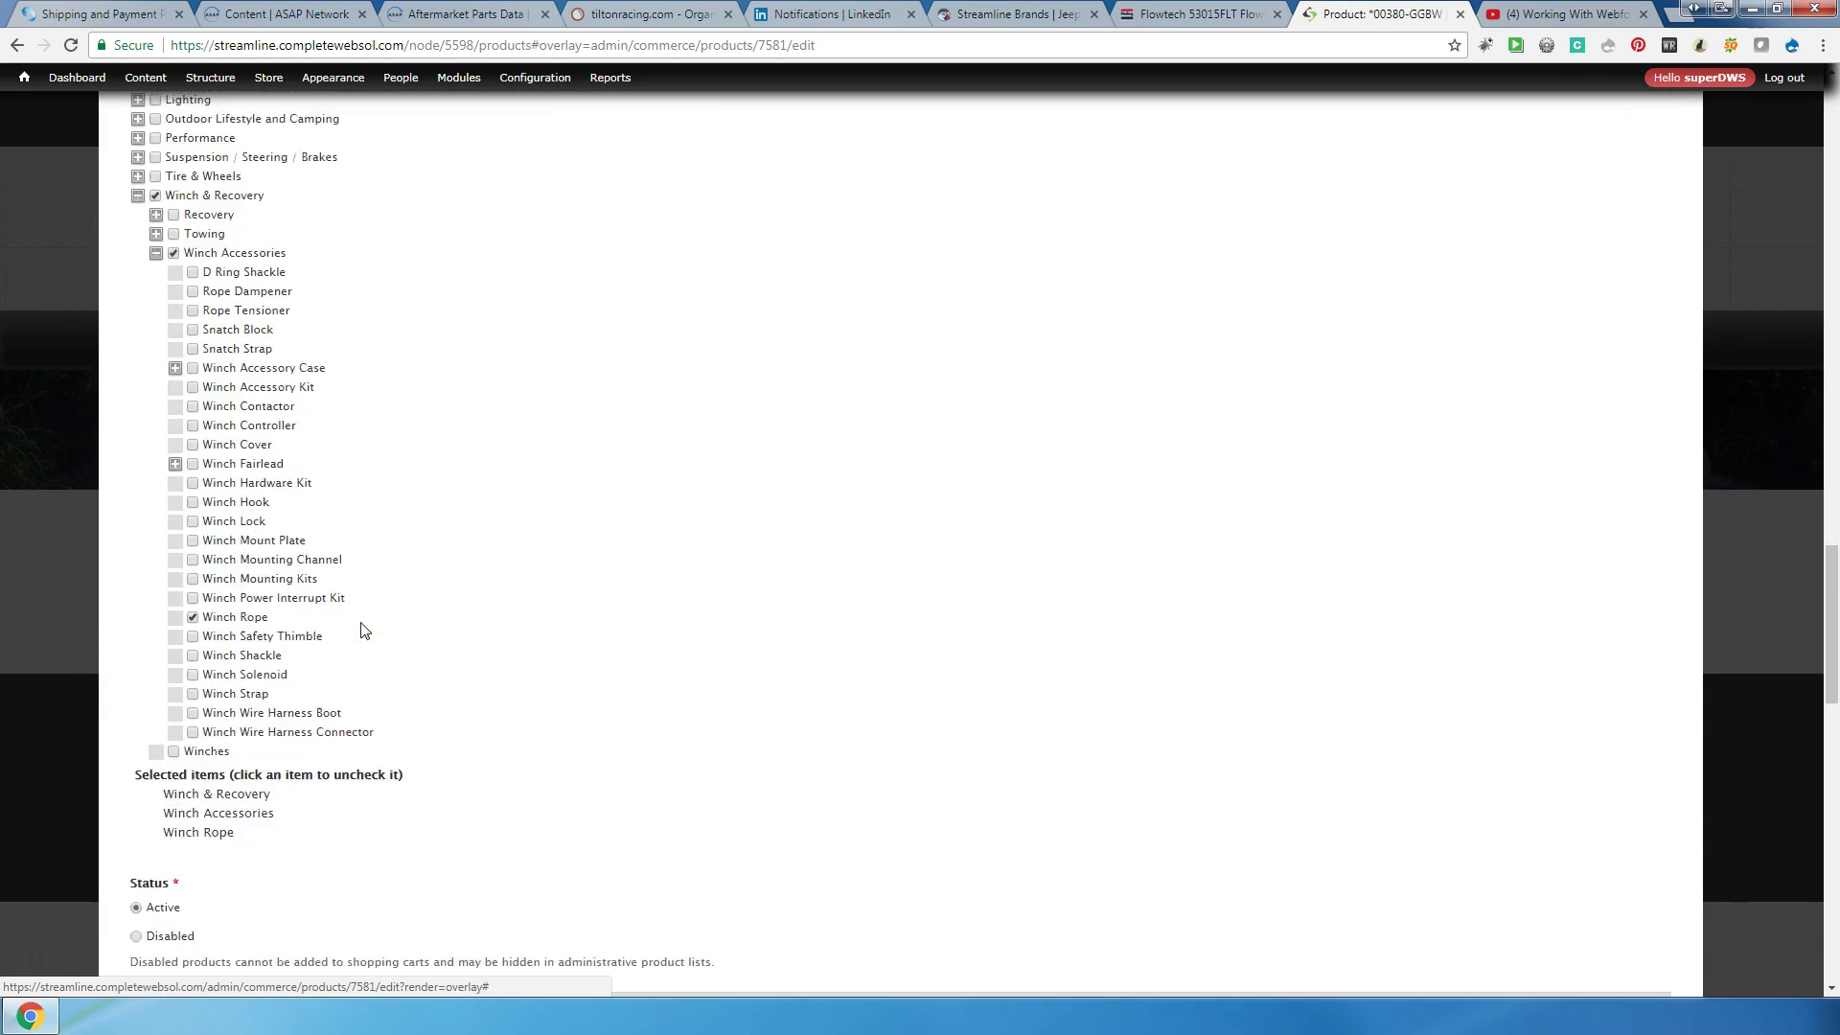
{"action": "left_click", "coordinate": [305, 397]}
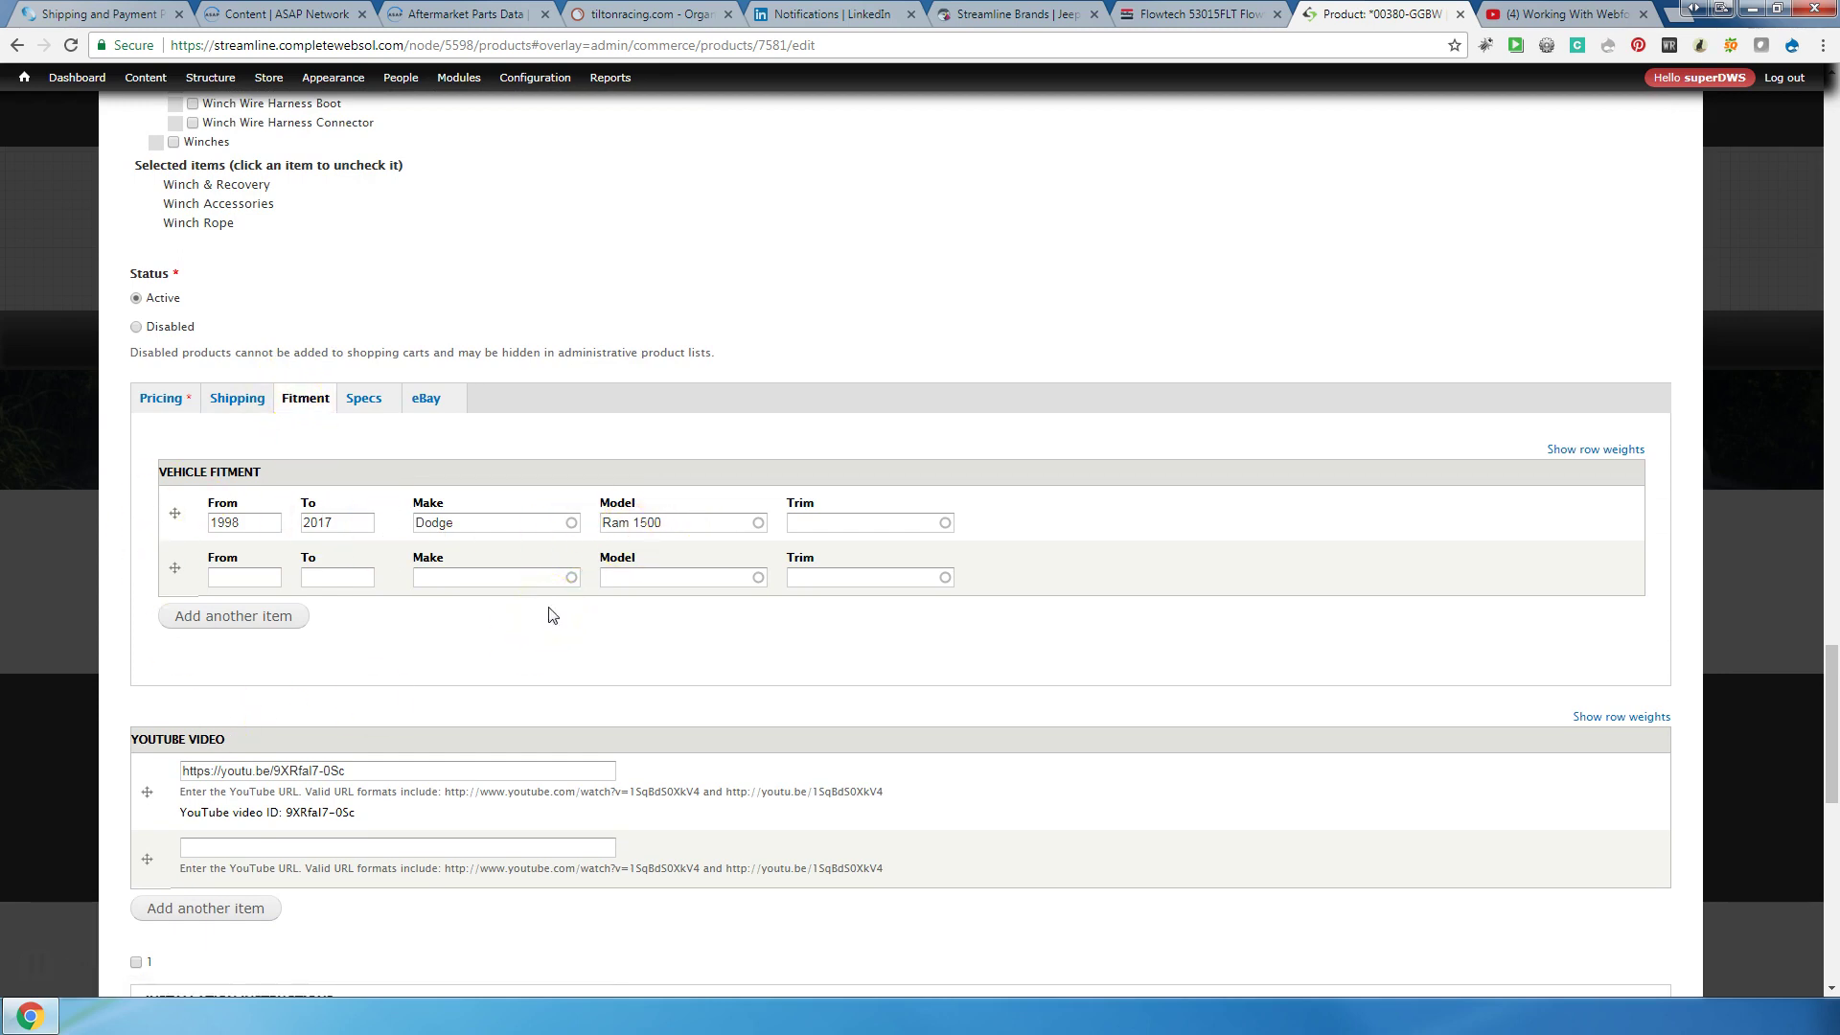
{"action": "left_click", "coordinate": [875, 564]}
Step: Open the list of all product variations, switch it to Fitment View and check the Flatlink Rope Guard Factor 55's vehicle fitment
{"action": "mouse_move", "coordinate": [267, 81]}
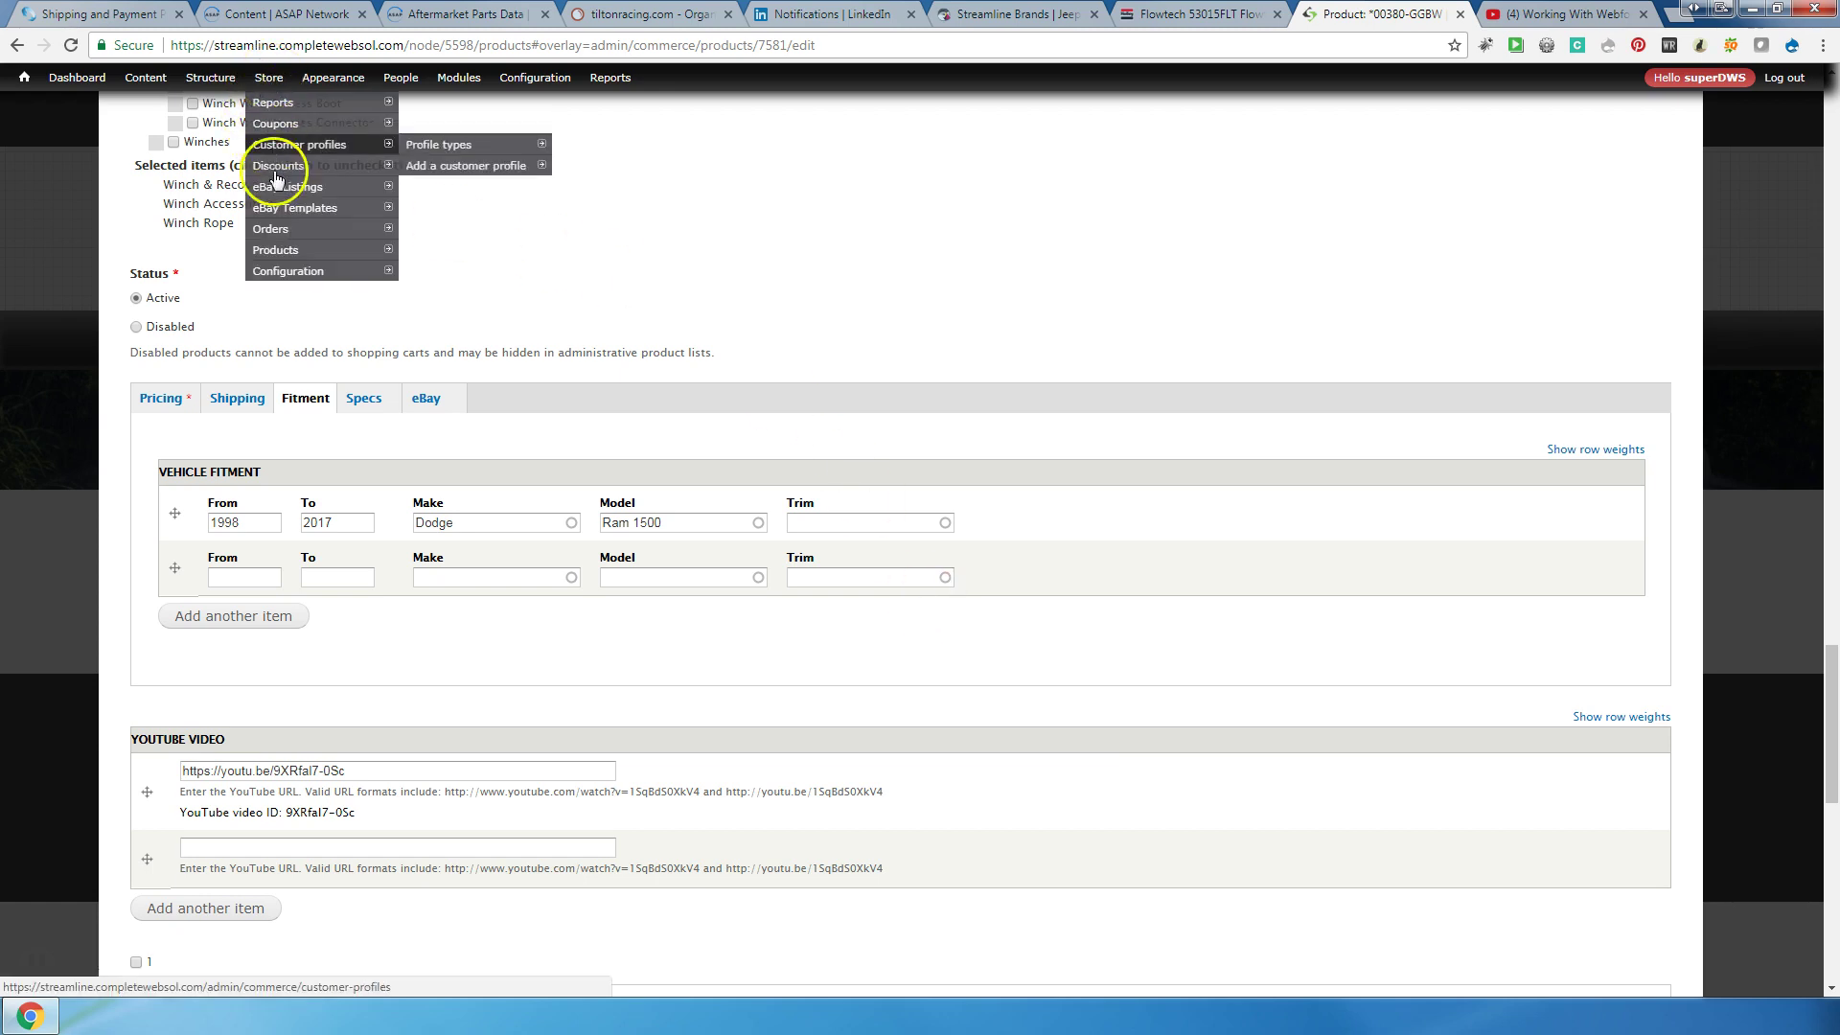
{"action": "mouse_move", "coordinate": [290, 257]}
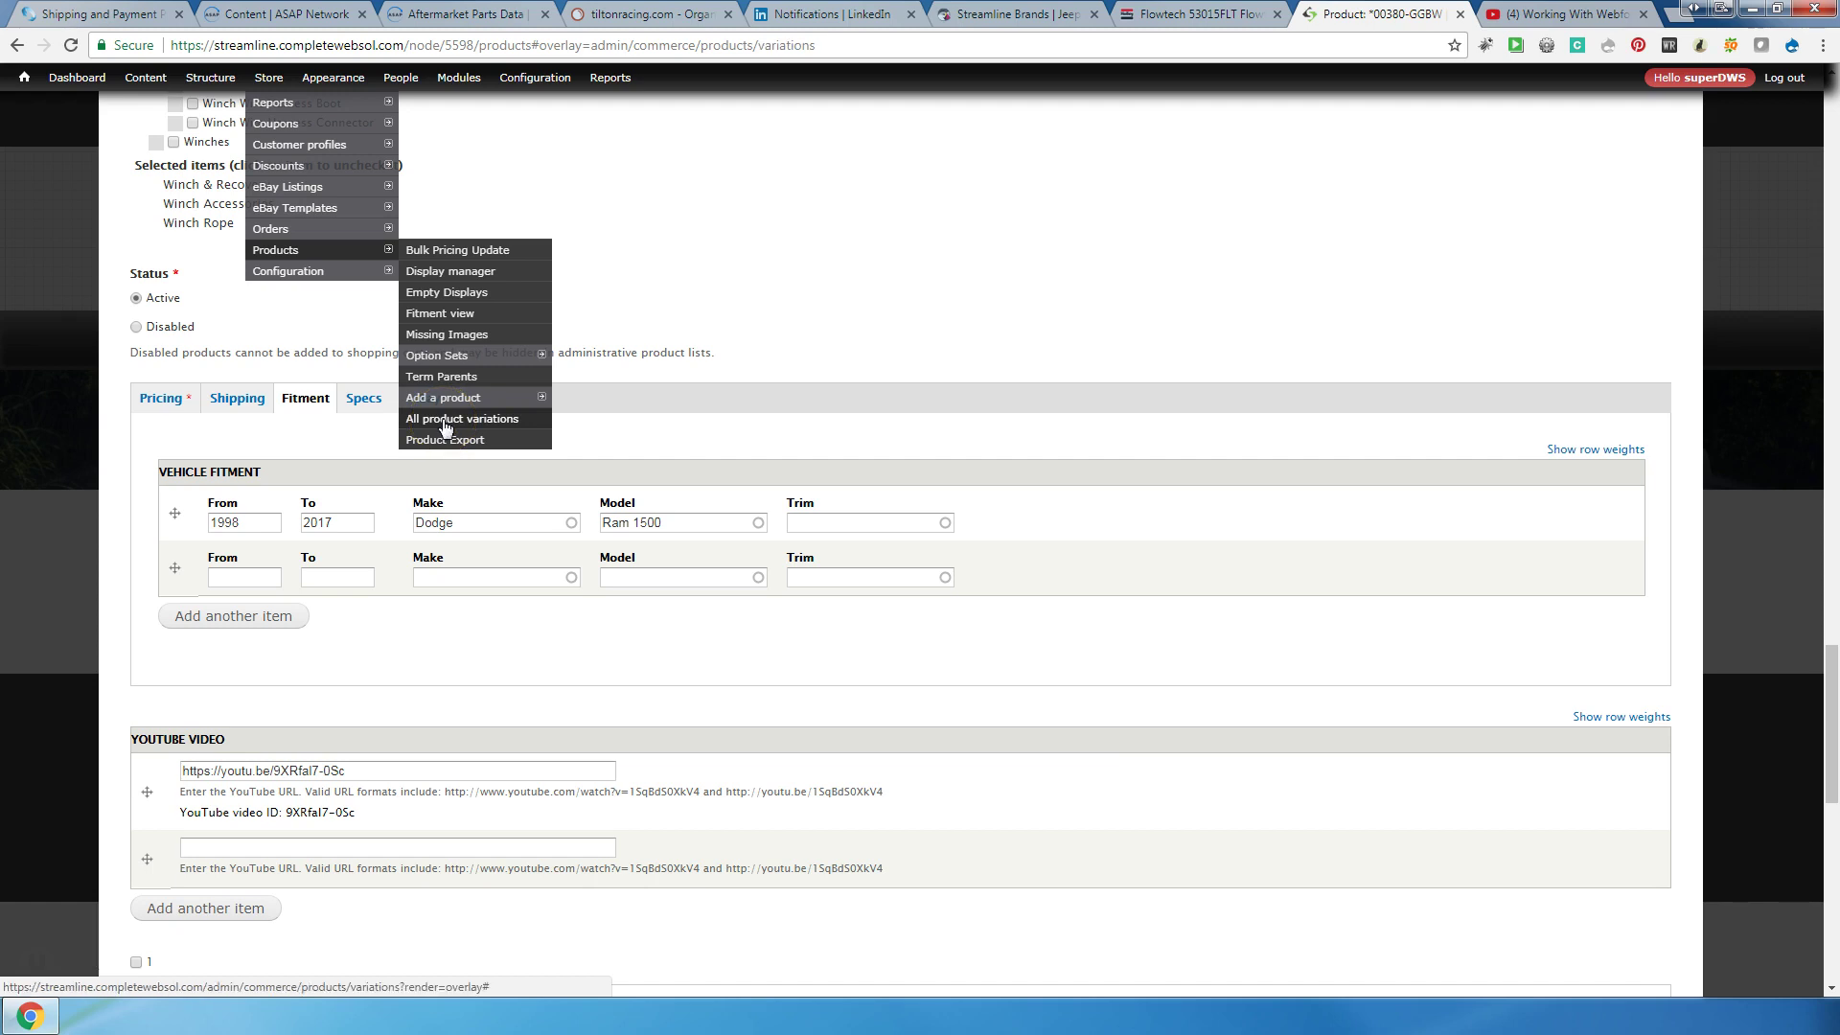
{"action": "left_click", "coordinate": [640, 408]}
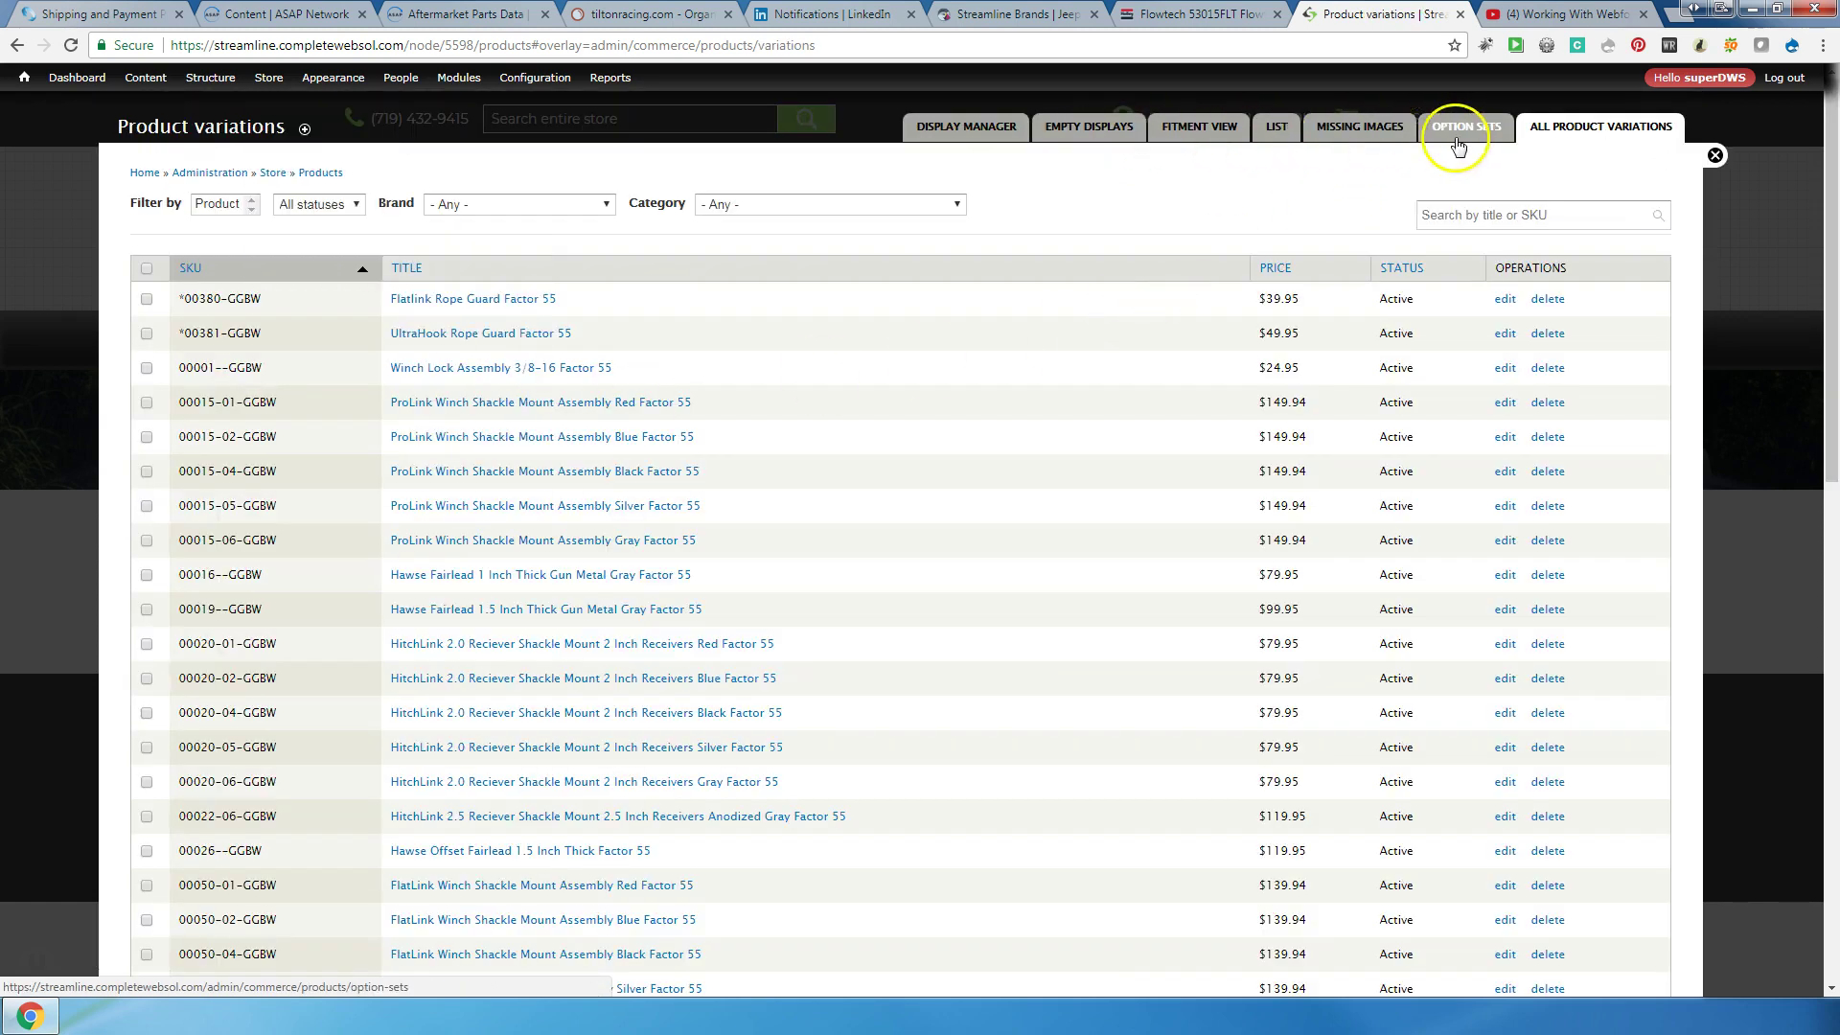
{"action": "left_click", "coordinate": [1203, 129]}
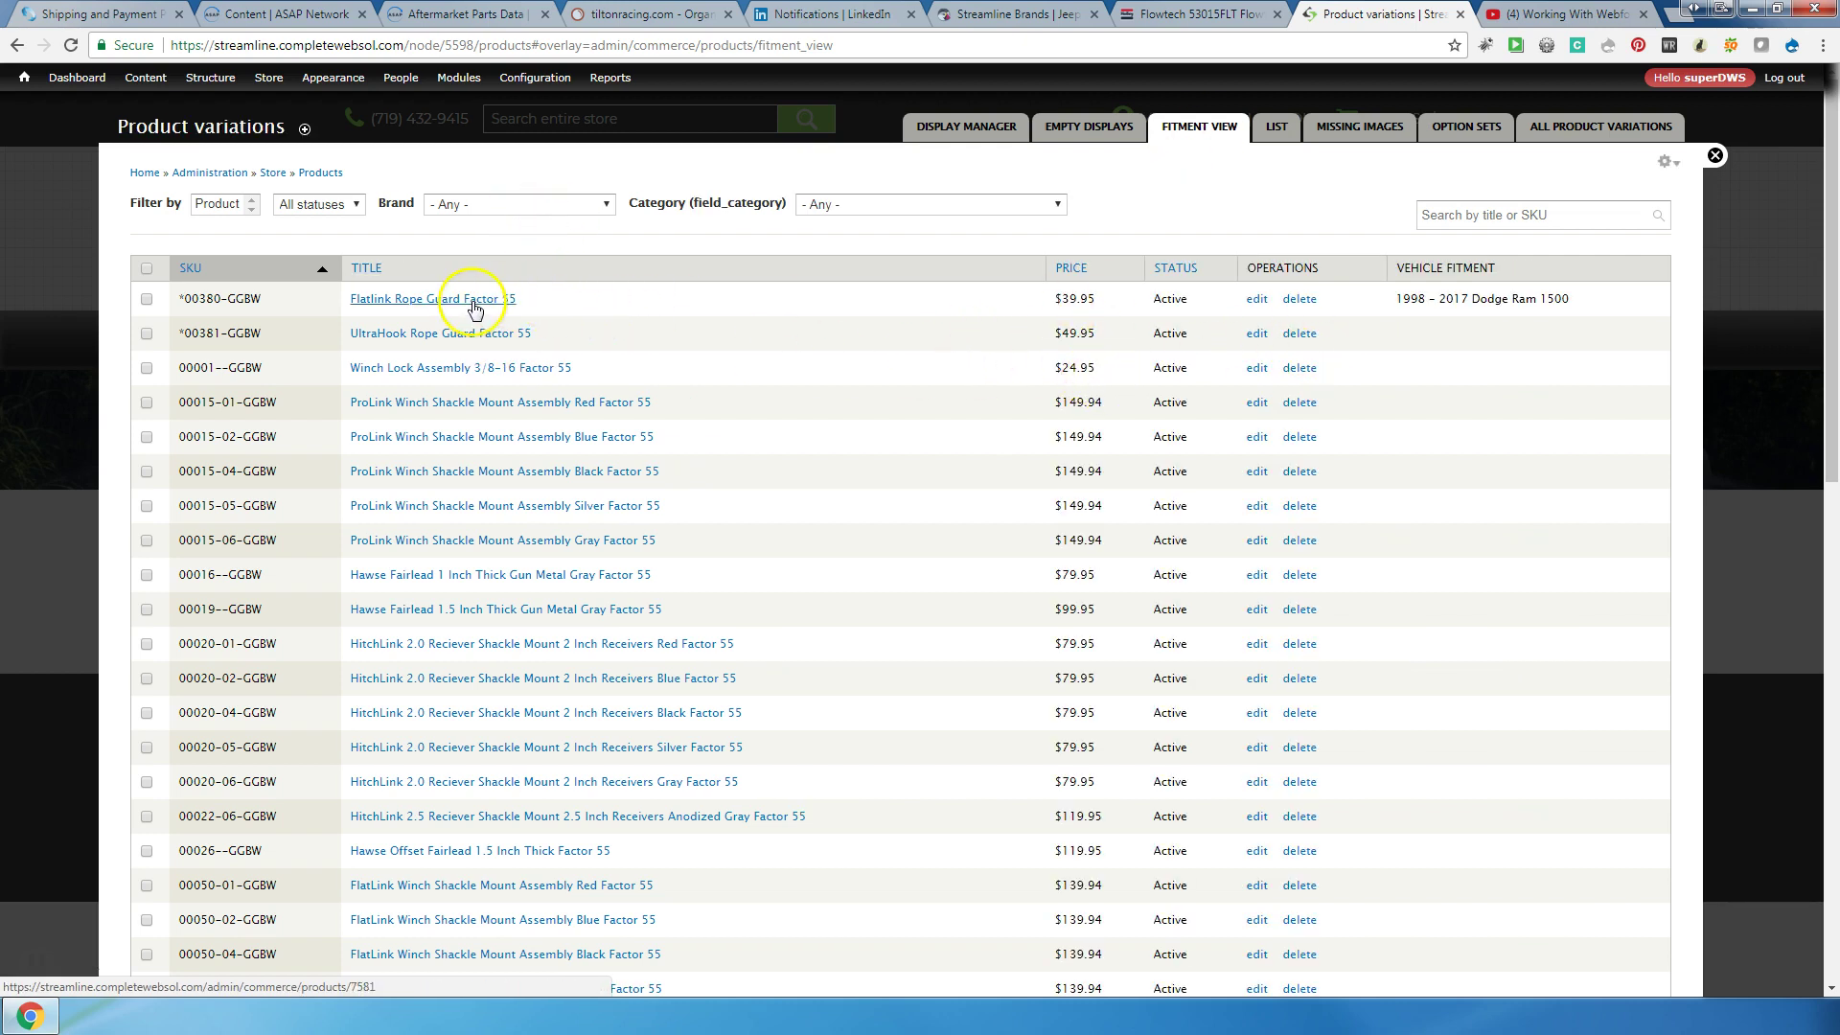
{"action": "left_click_drag", "start_coordinate": [1486, 299], "coordinate": [1392, 303]}
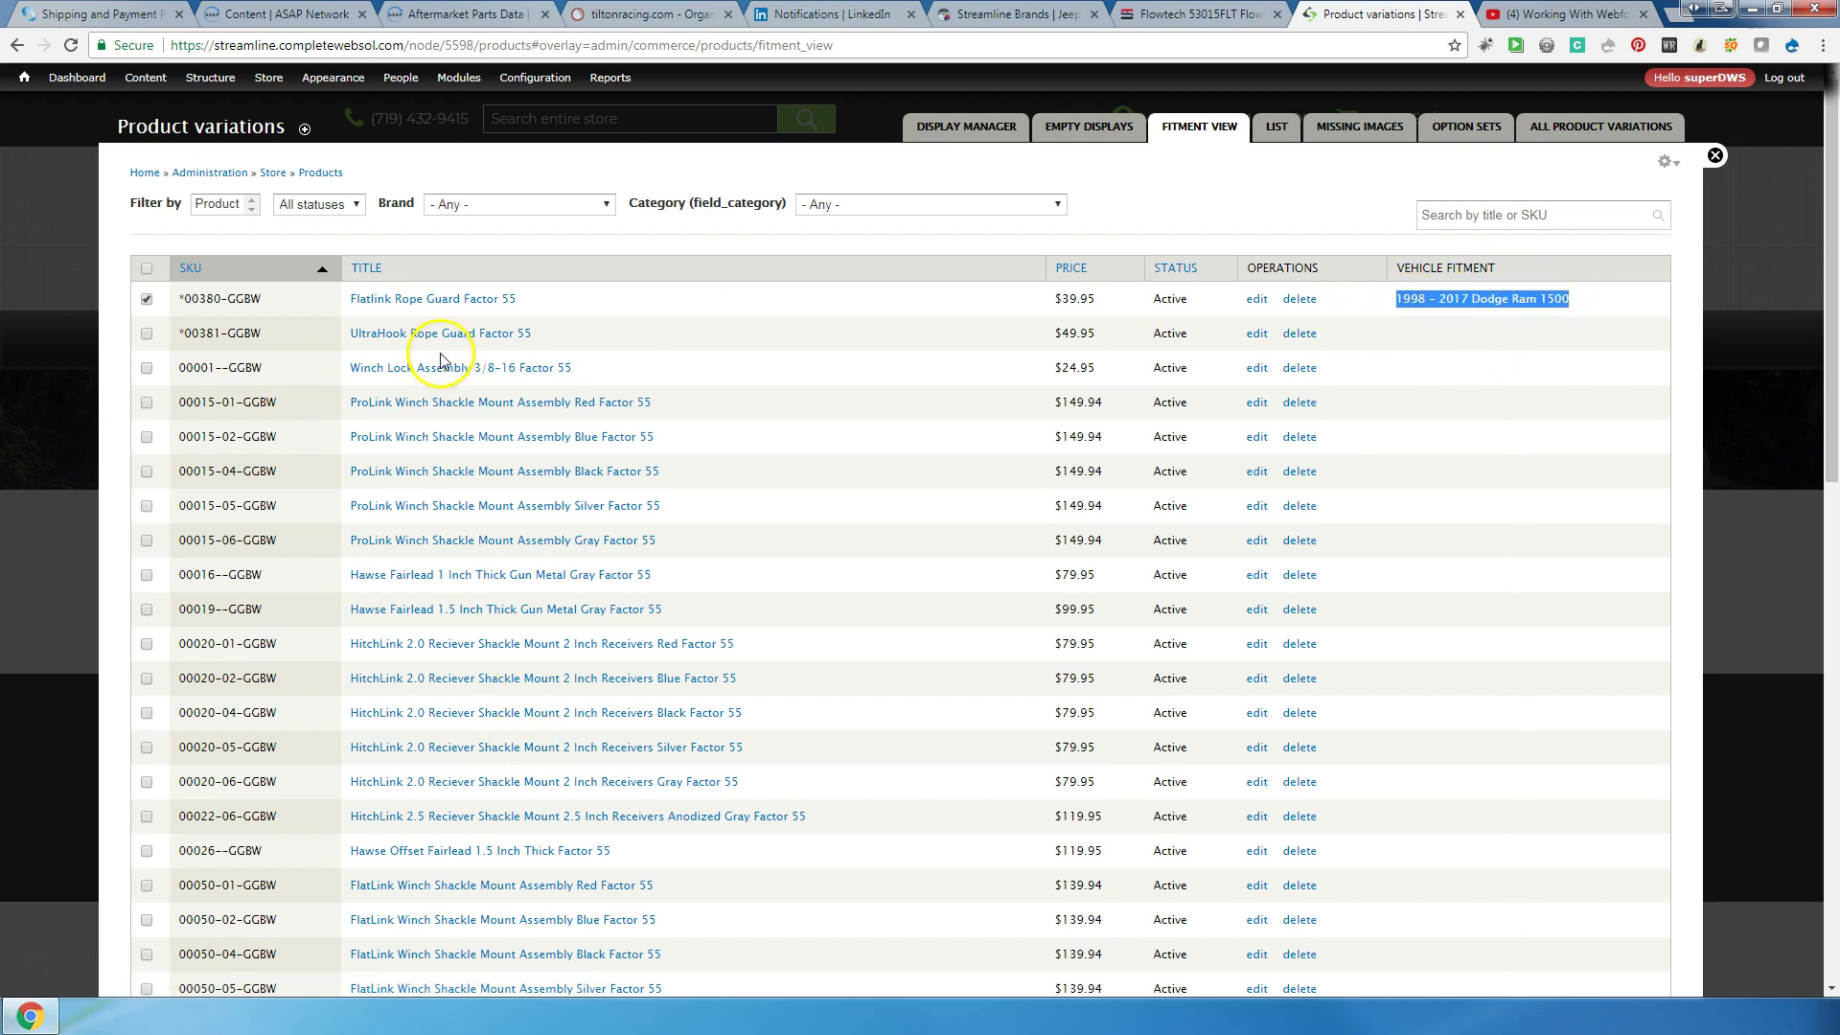
Step: Go to page 7 of the product fitment listing
{"action": "scroll", "coordinate": [805, 398], "scroll_direction": "down", "scroll_amount": 4}
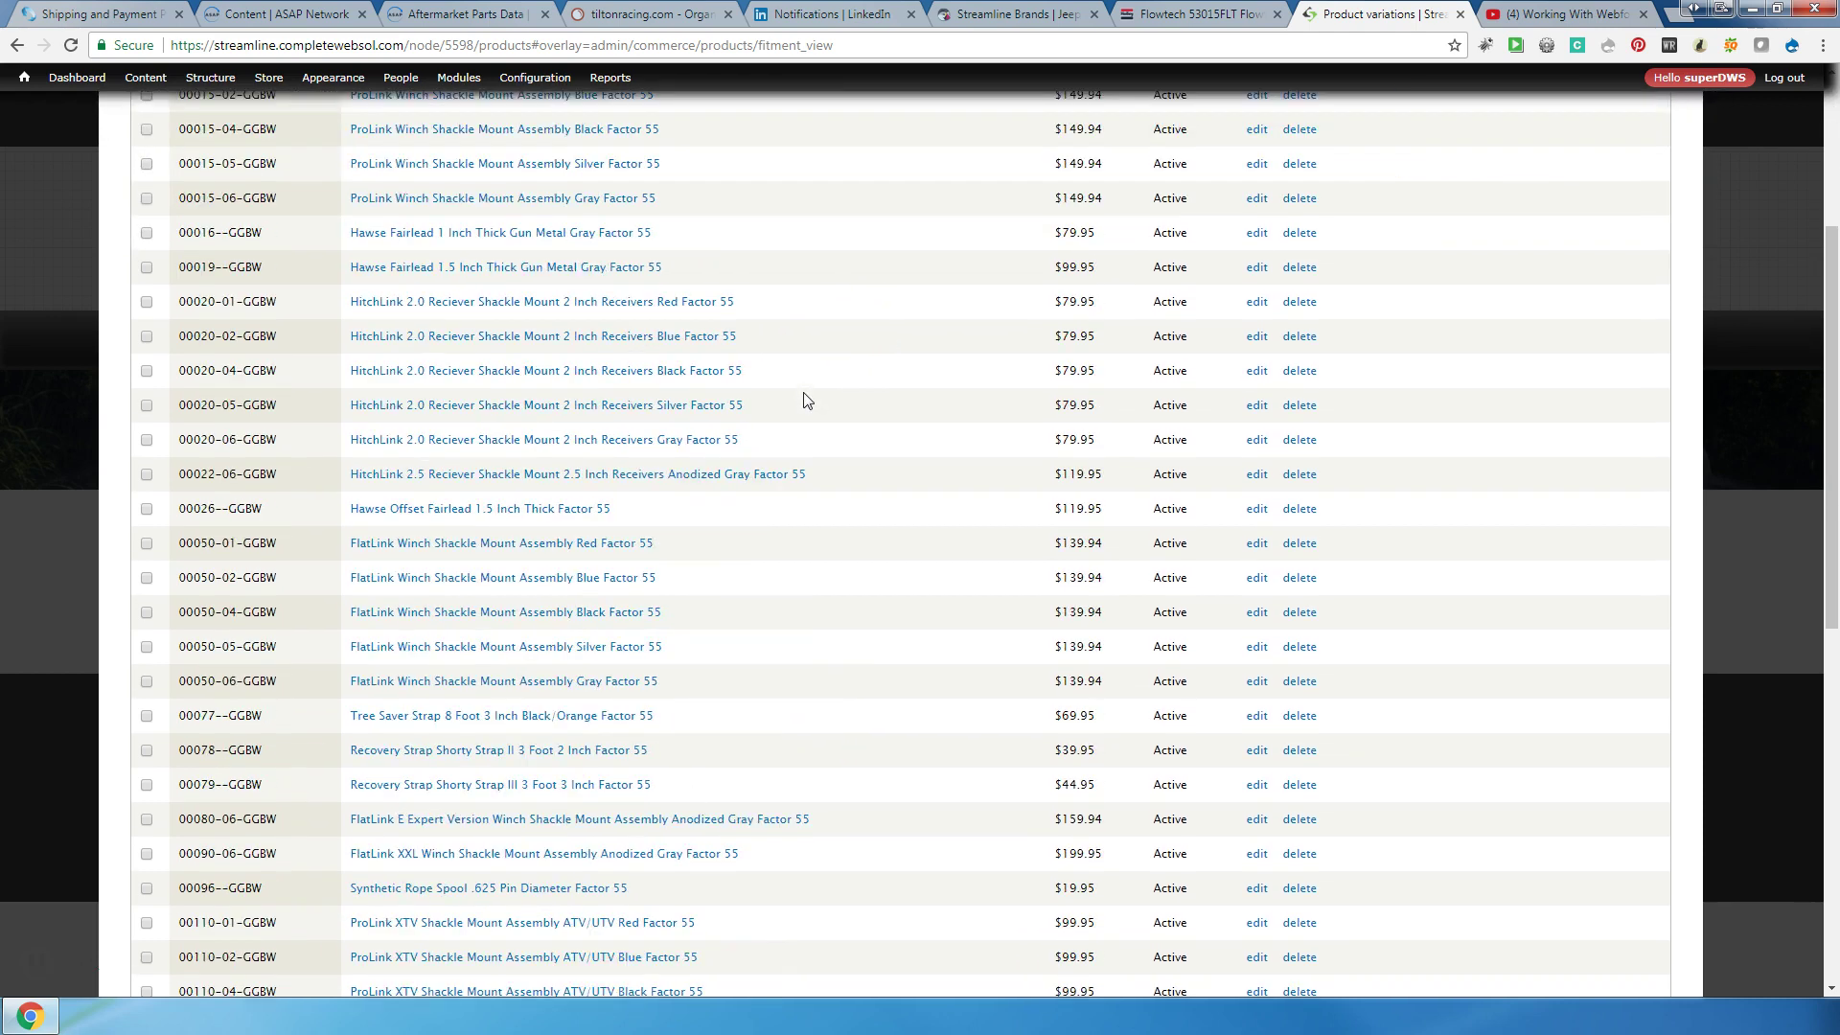
{"action": "scroll", "coordinate": [803, 398], "scroll_direction": "down", "scroll_amount": 9}
{"action": "left_click", "coordinate": [881, 943]}
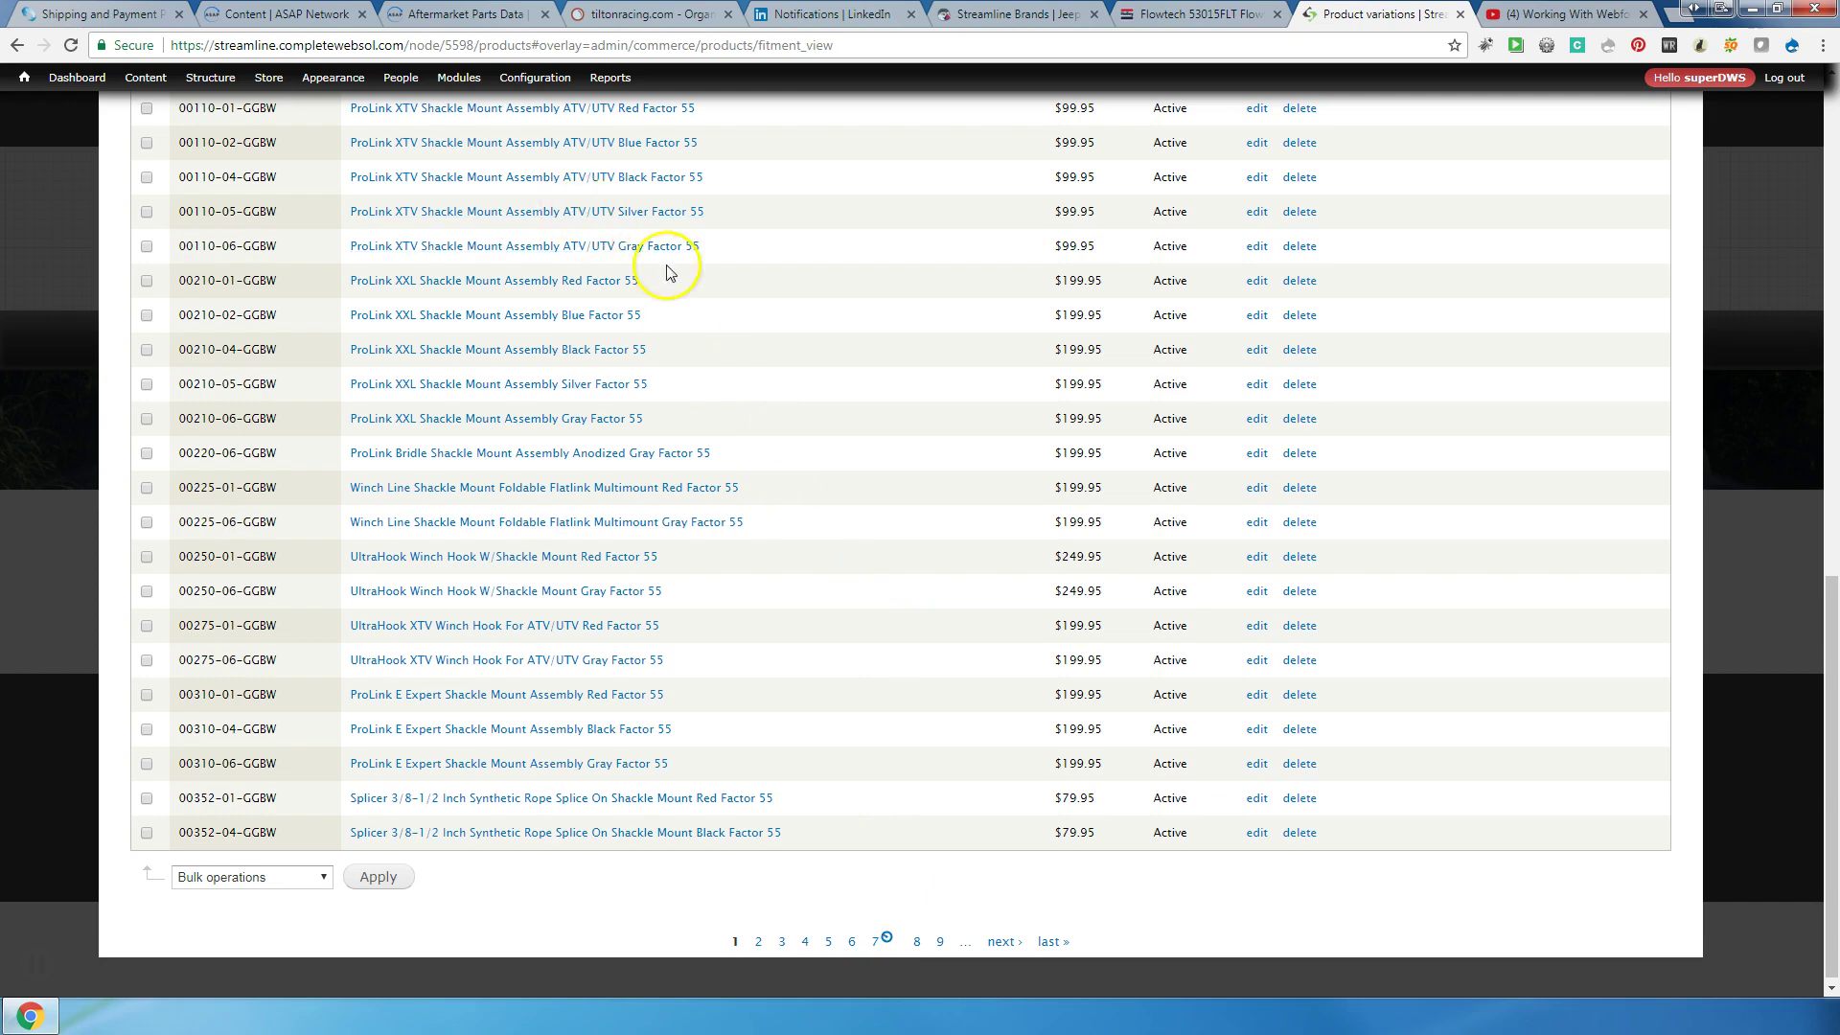
{"action": "scroll", "coordinate": [484, 233], "scroll_direction": "up", "scroll_amount": 1}
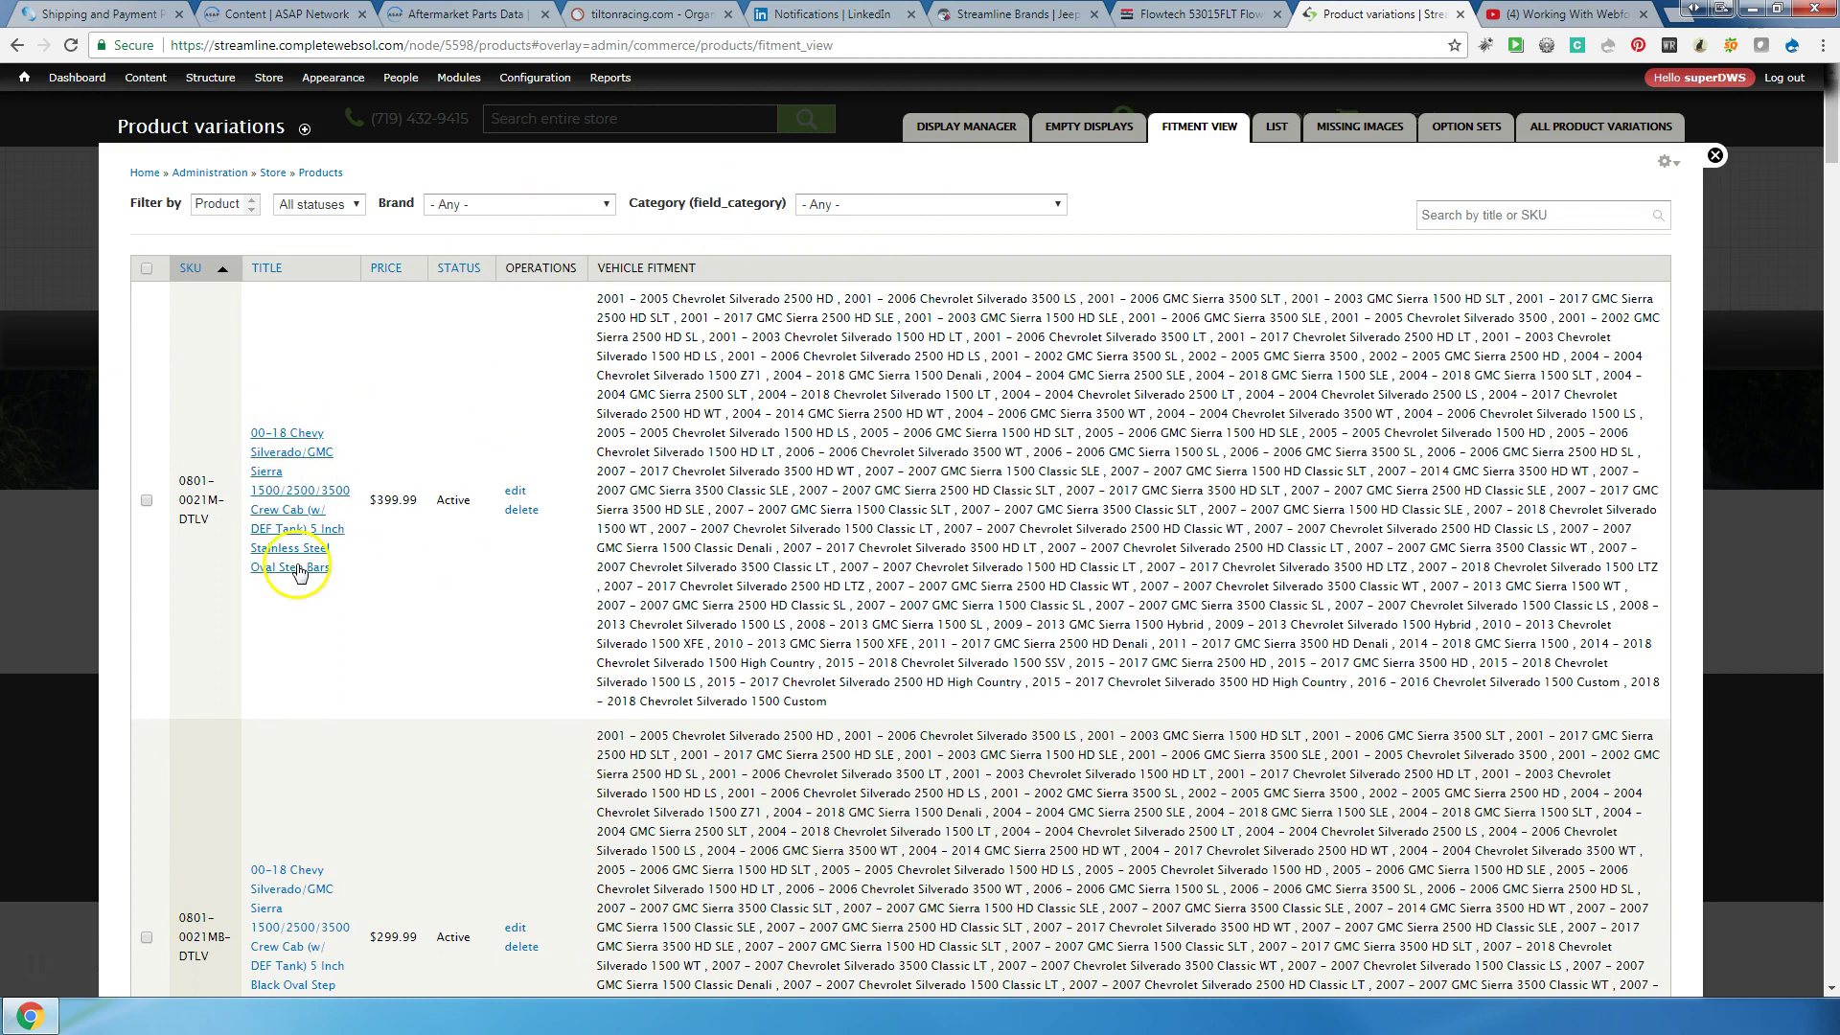
Step: Examine the vehicle fitment of the step bars with SKU 0801-0021M-DTLV and its neighbours, and close the product variations list
{"action": "left_click_drag", "start_coordinate": [827, 702], "coordinate": [596, 297]}
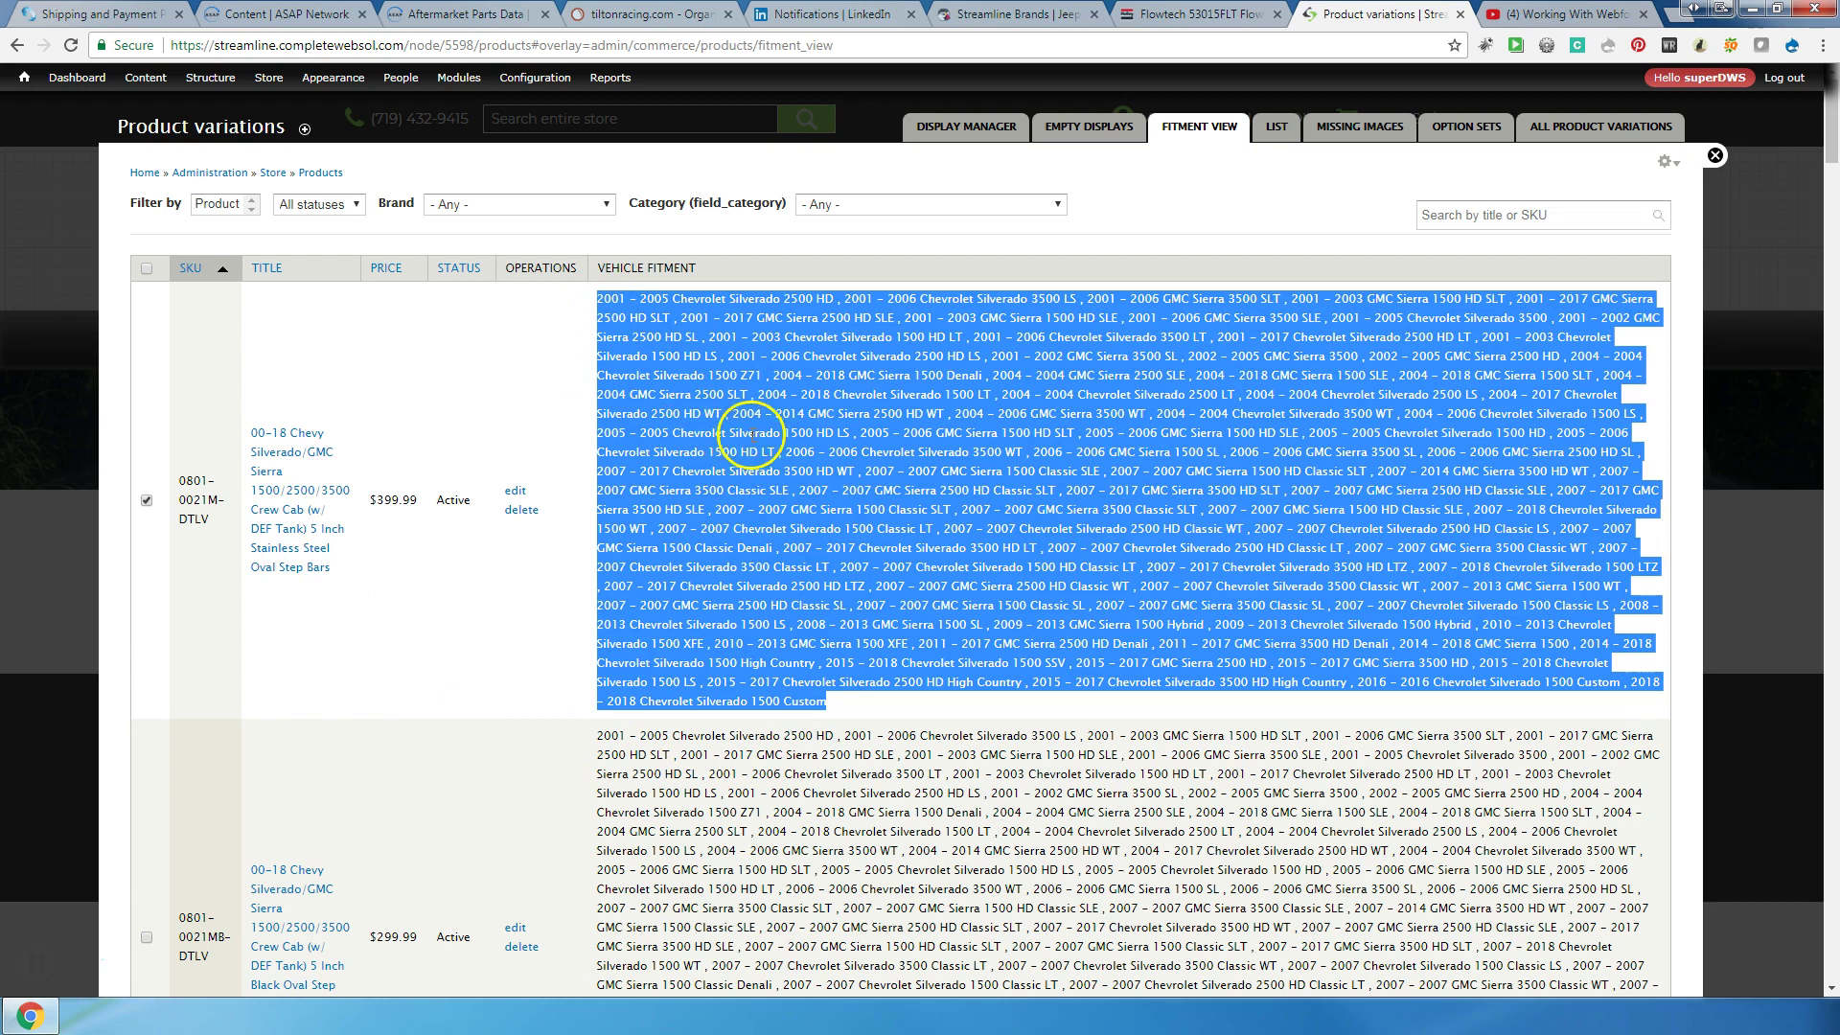
{"action": "scroll", "coordinate": [572, 557], "scroll_direction": "down", "scroll_amount": 2}
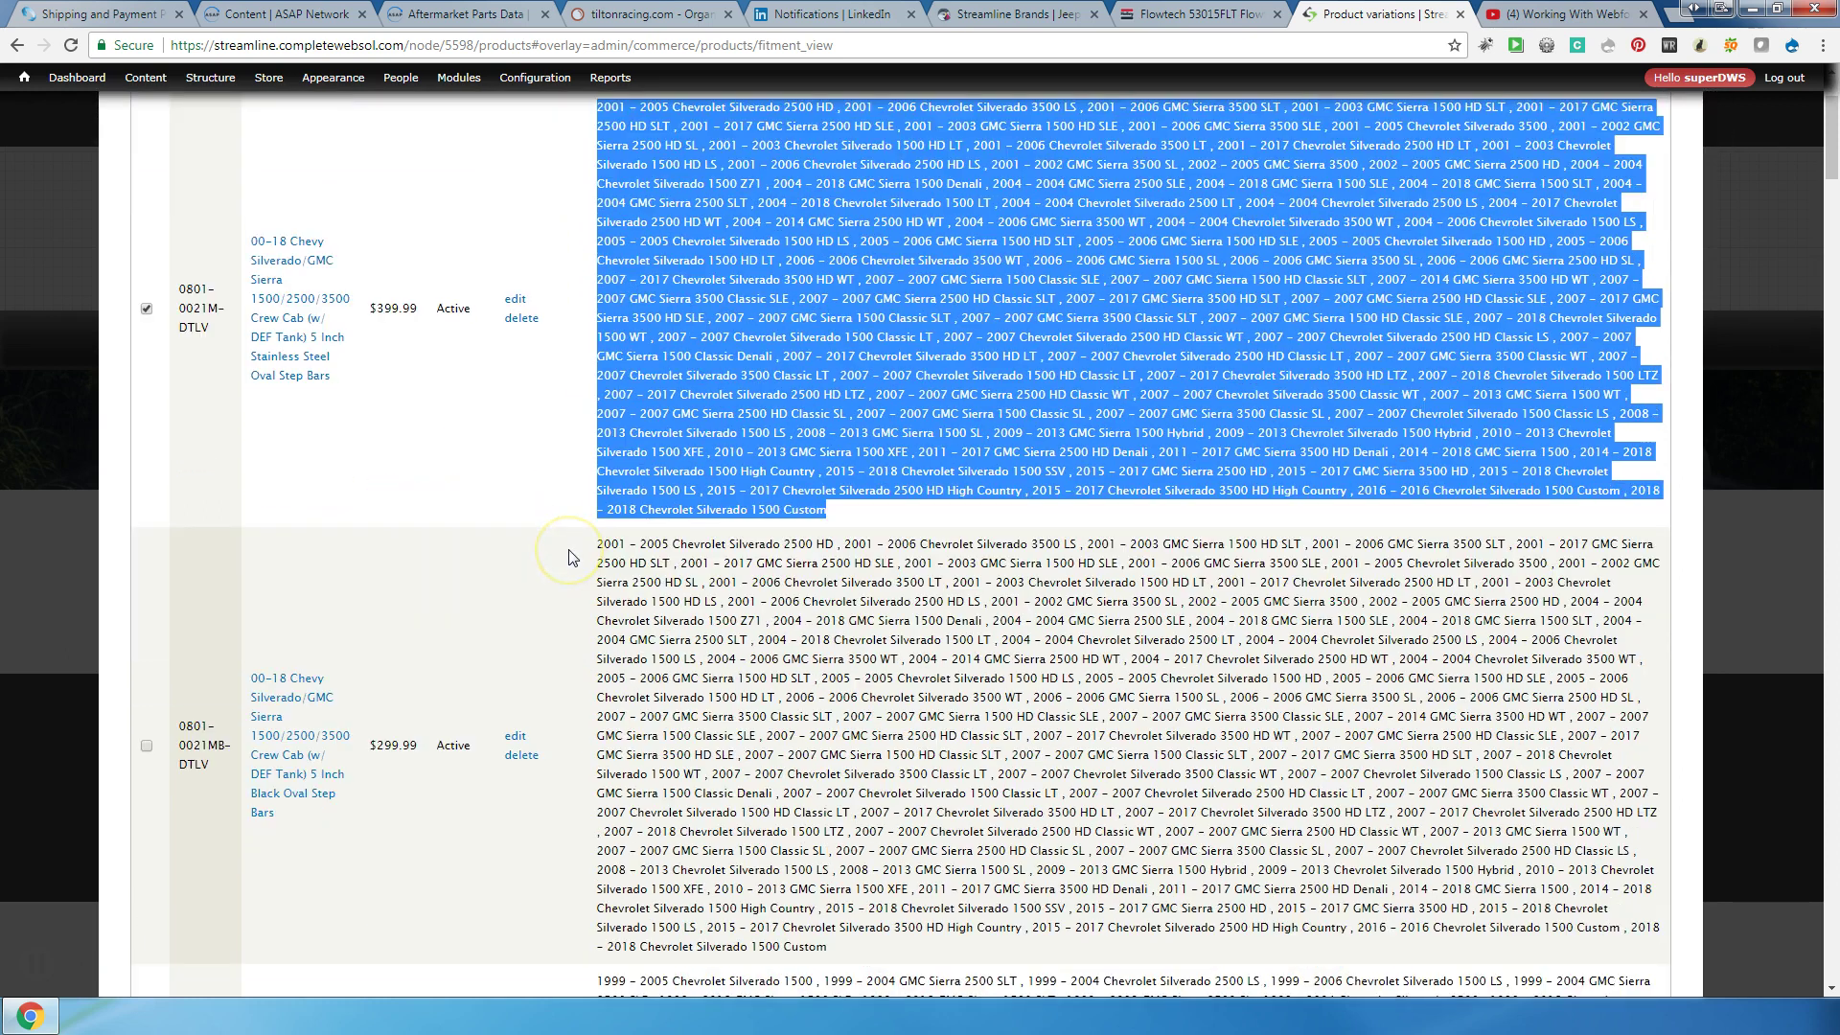
{"action": "scroll", "coordinate": [572, 557], "scroll_direction": "down", "scroll_amount": 2}
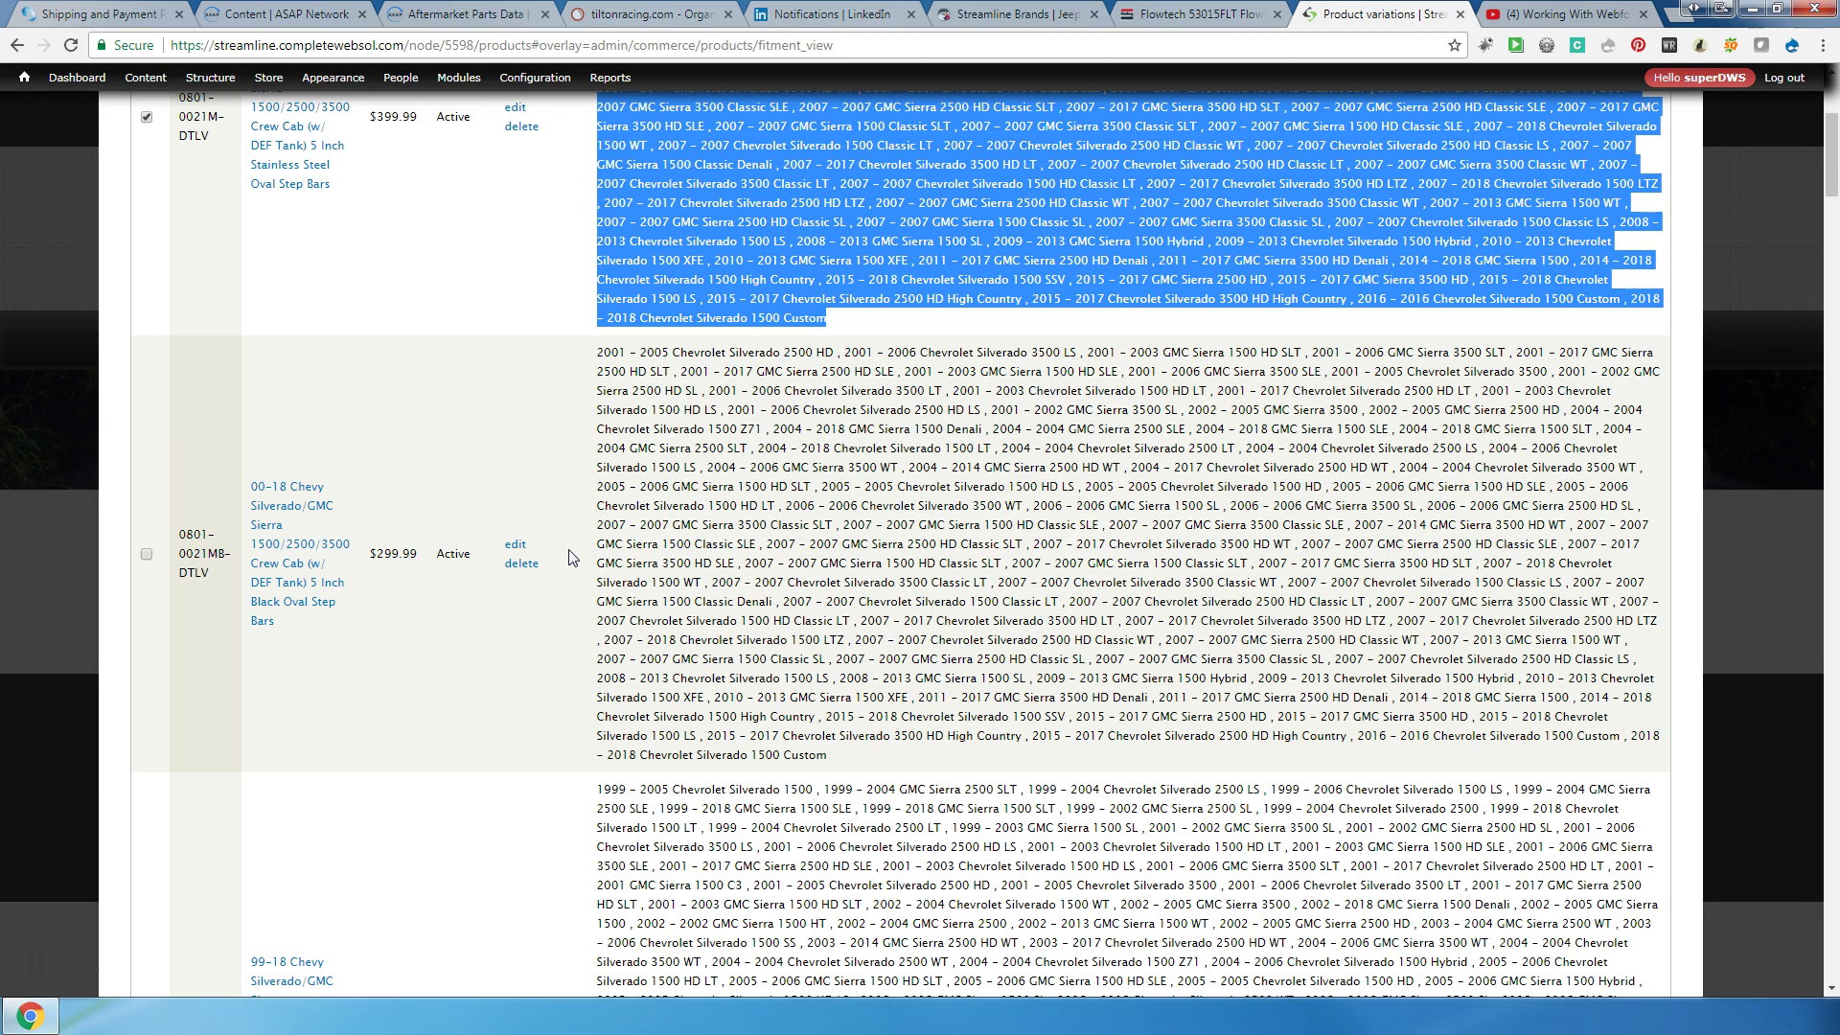
{"action": "scroll", "coordinate": [572, 556], "scroll_direction": "up", "scroll_amount": 4}
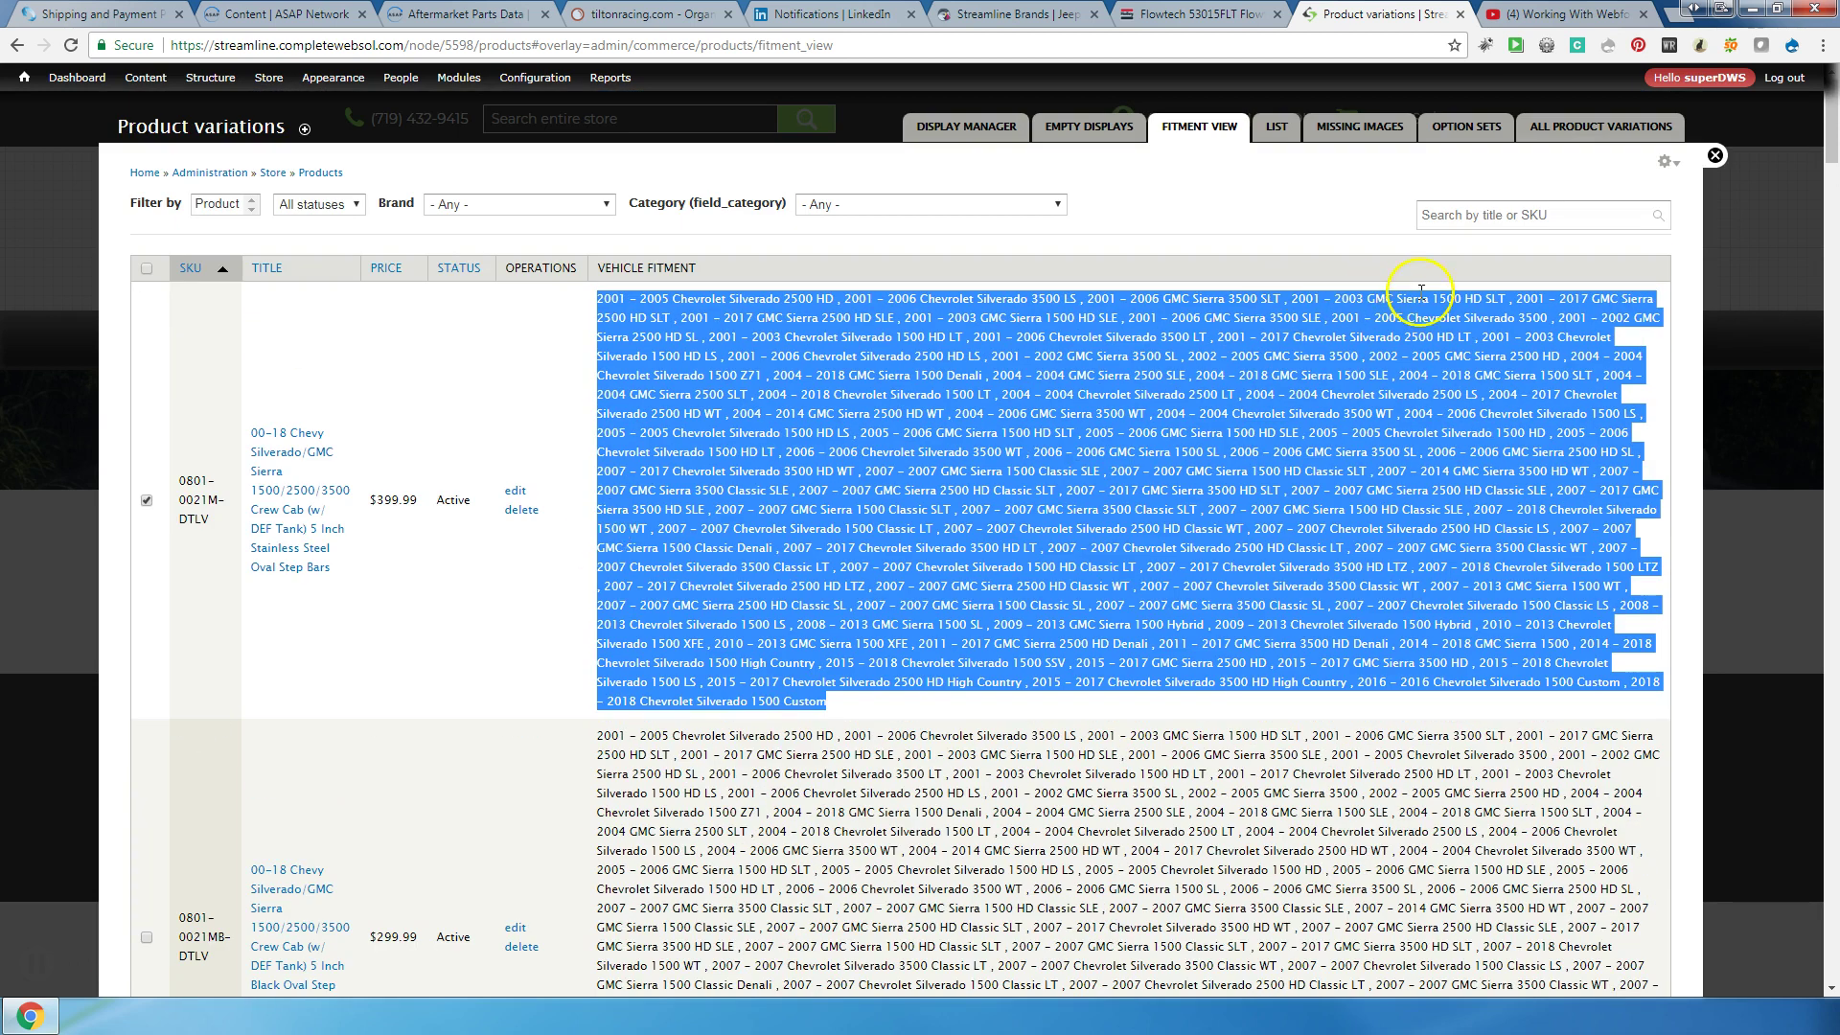
{"action": "left_click", "coordinate": [1715, 155]}
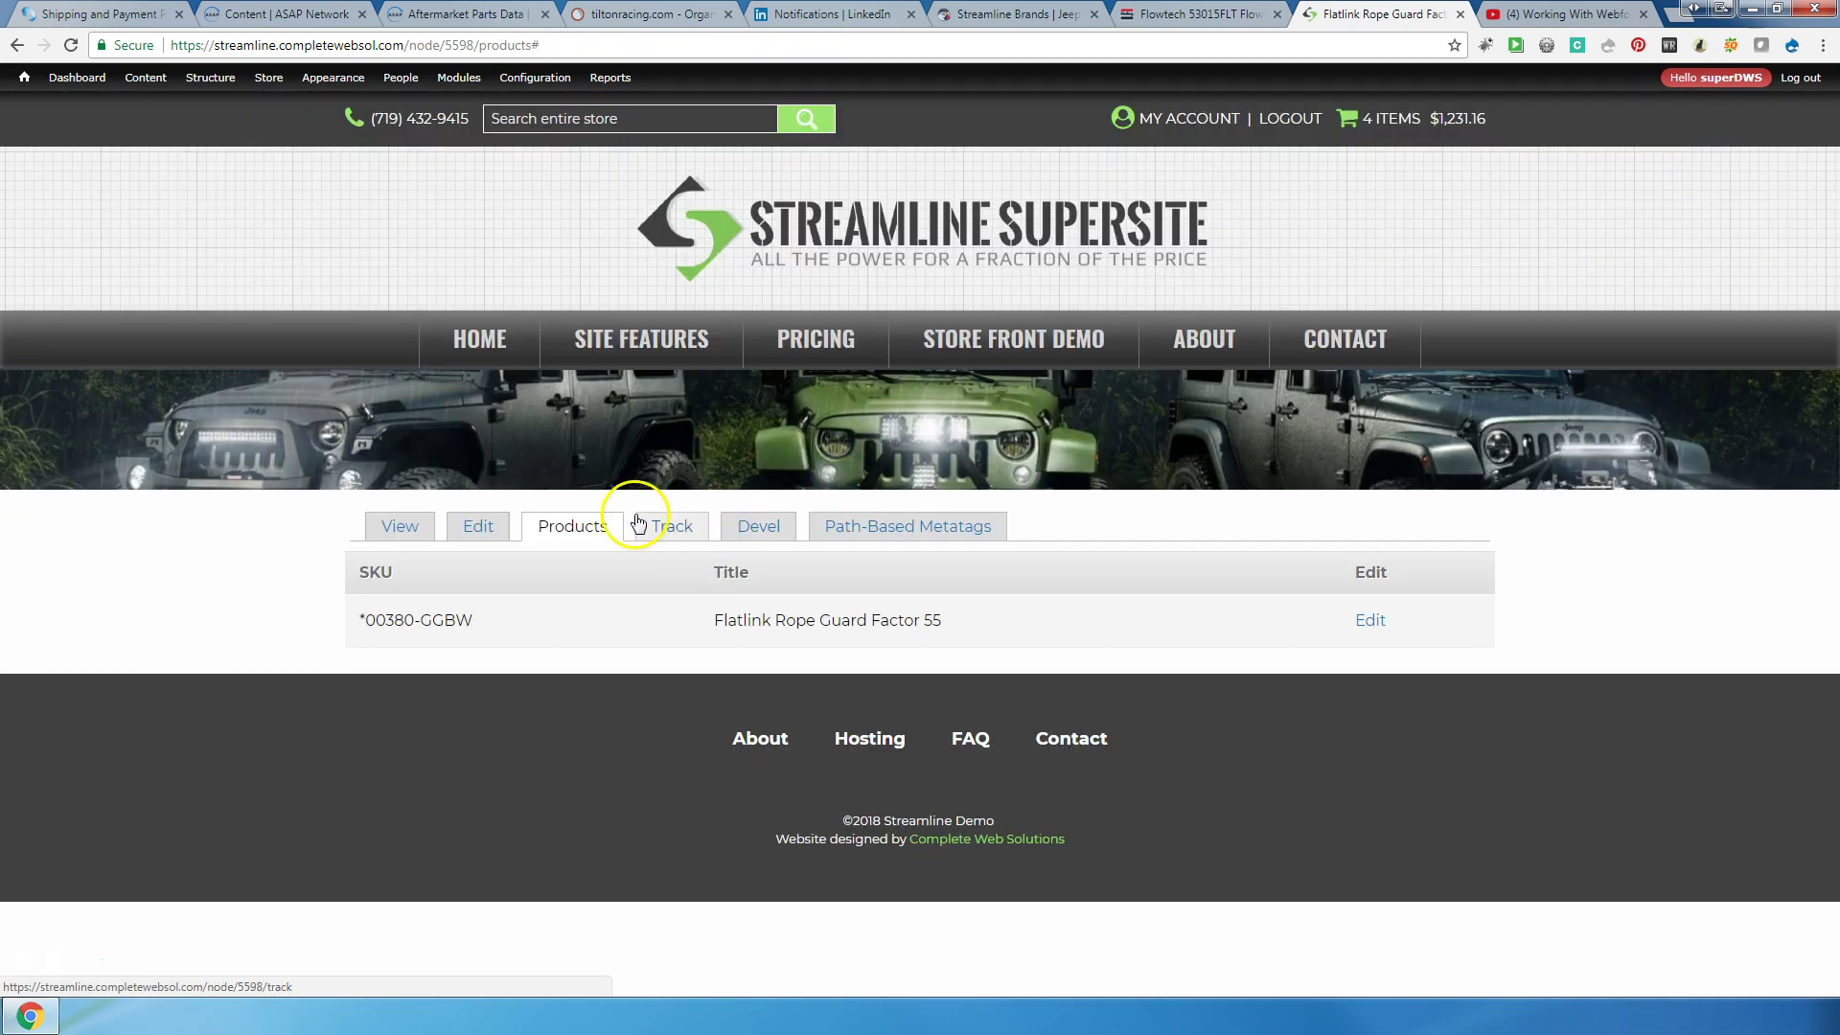